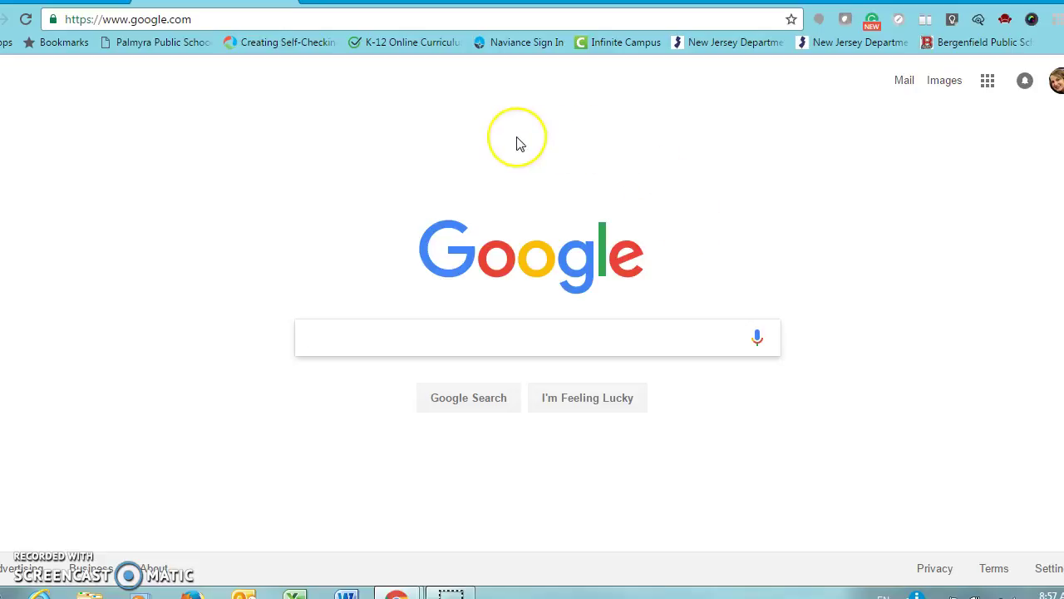
Step: Look through the Google apps list, including the additional apps, and go to classroom.google.com
{"action": "left_click", "coordinate": [987, 83]}
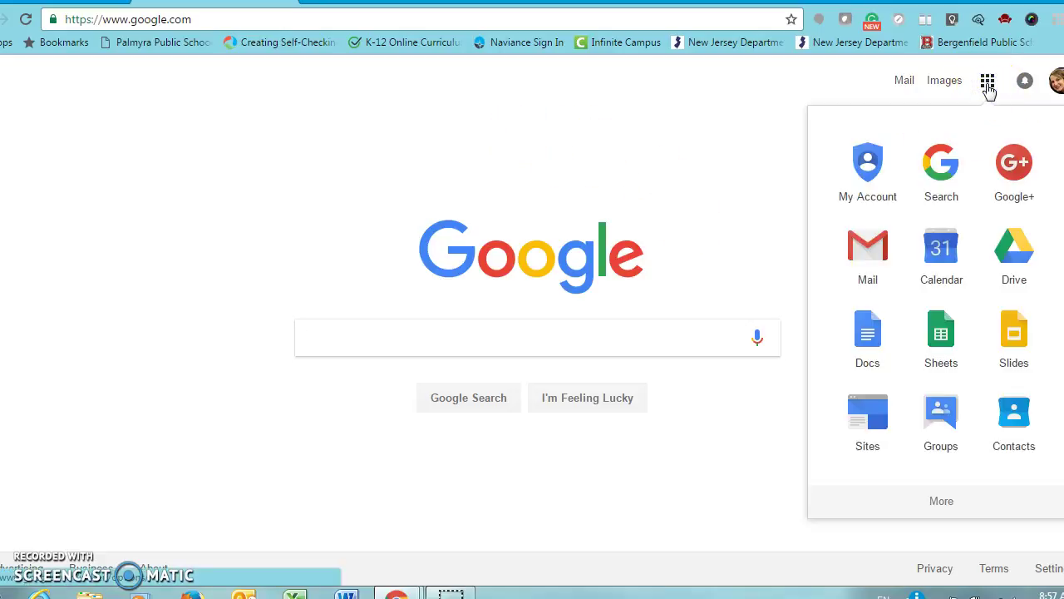
{"action": "left_click", "coordinate": [942, 502]}
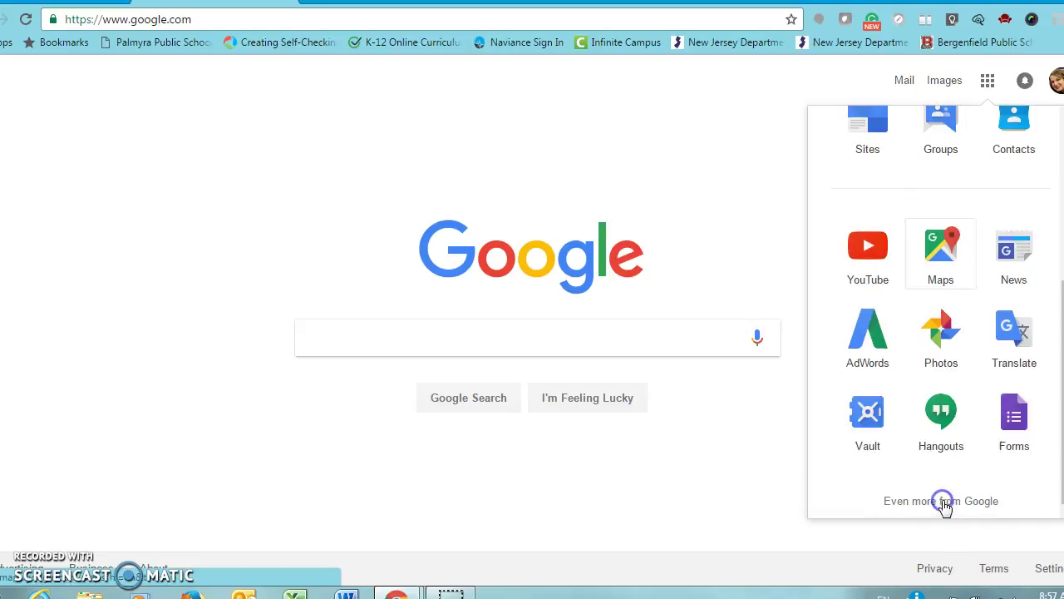
{"action": "left_click", "coordinate": [303, 21]}
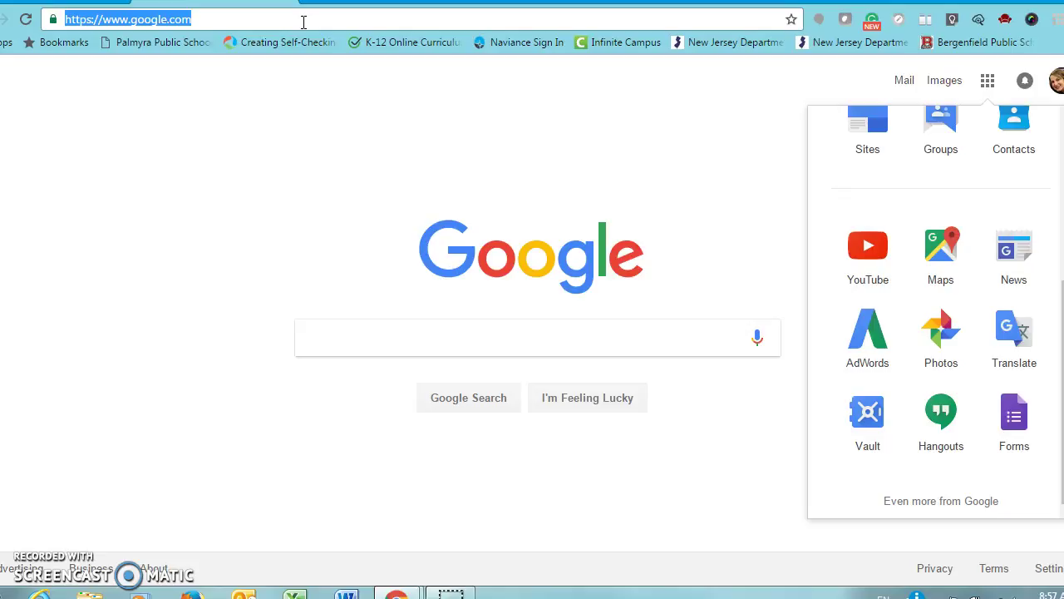
{"action": "type", "text": "class"}
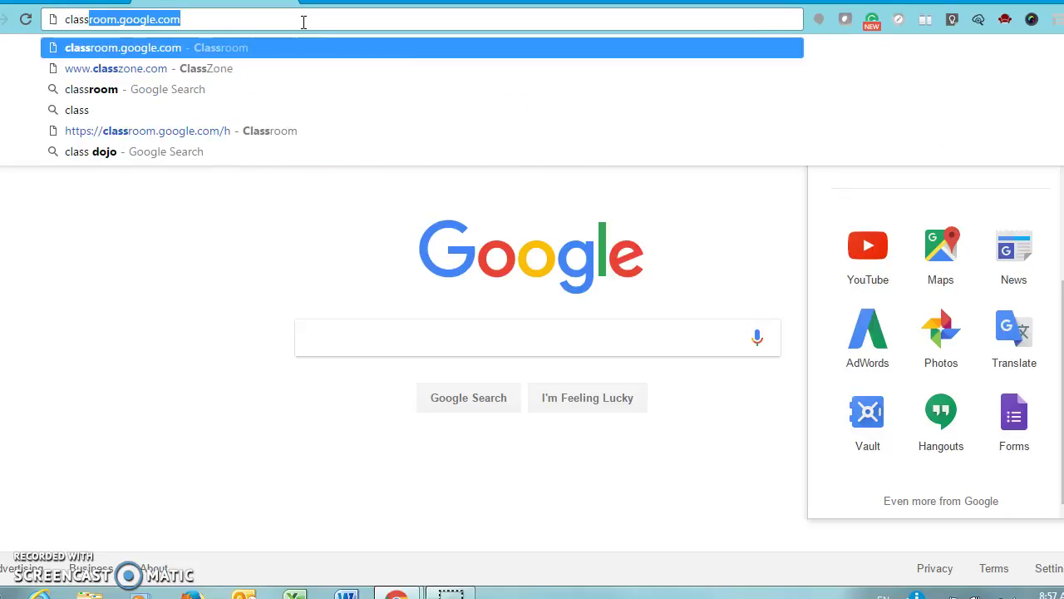
{"action": "key", "text": "Return"}
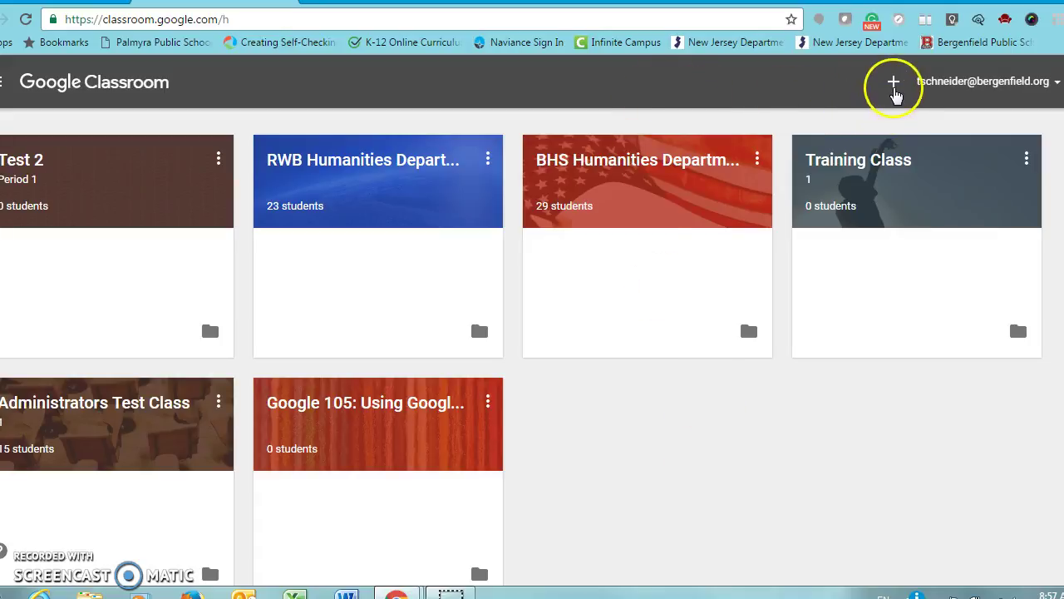
Step: Create a class named Test 3 with section Period 6 and subject Humanities
{"action": "left_click", "coordinate": [894, 86]}
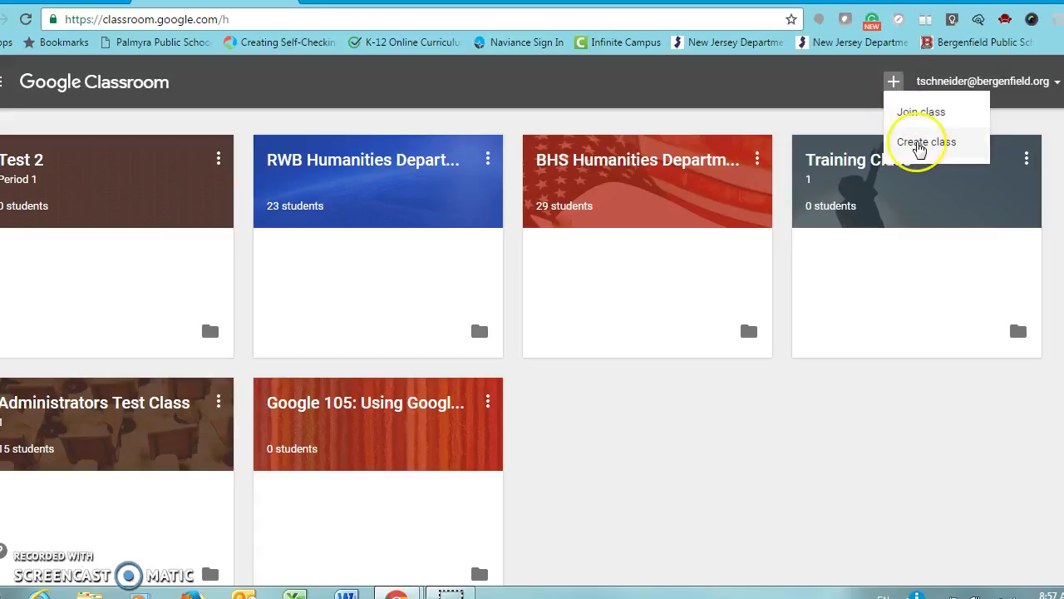
{"action": "left_click", "coordinate": [918, 146]}
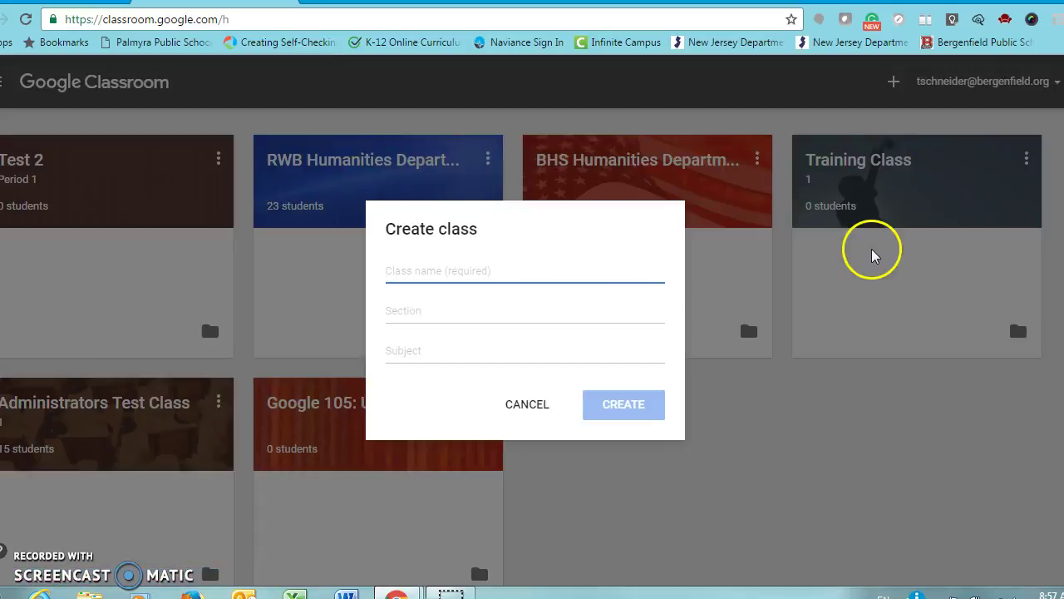
{"action": "type", "text": "Ts"}
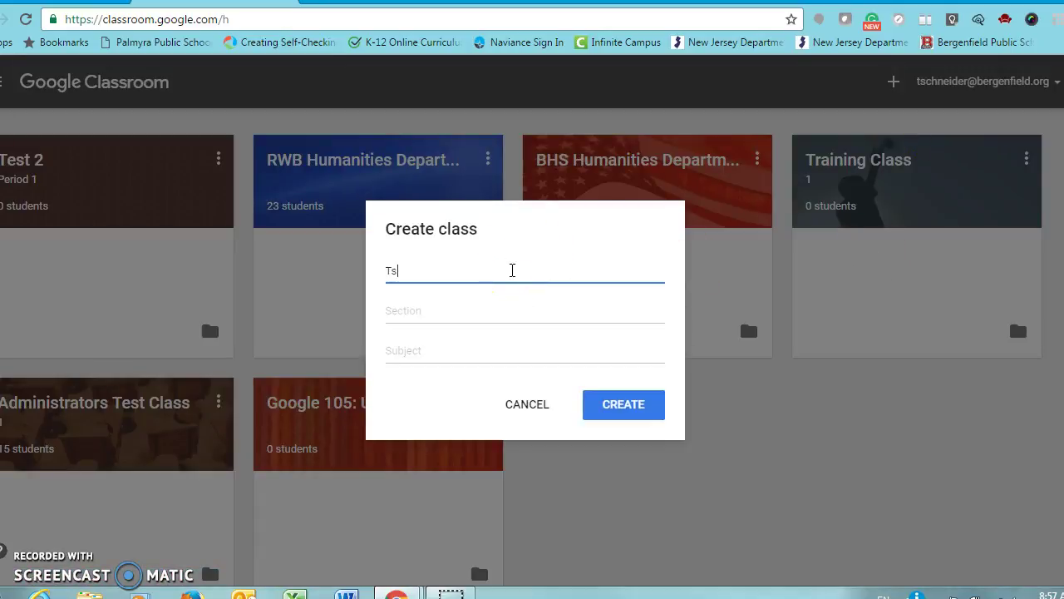
{"action": "key", "text": "Tab"}
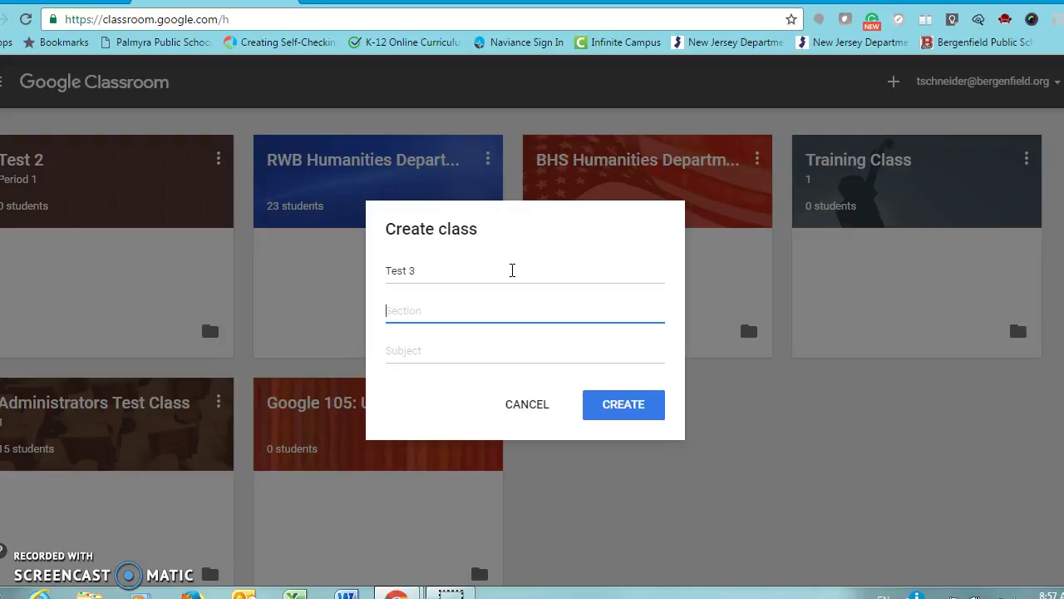
{"action": "key", "text": "Tab"}
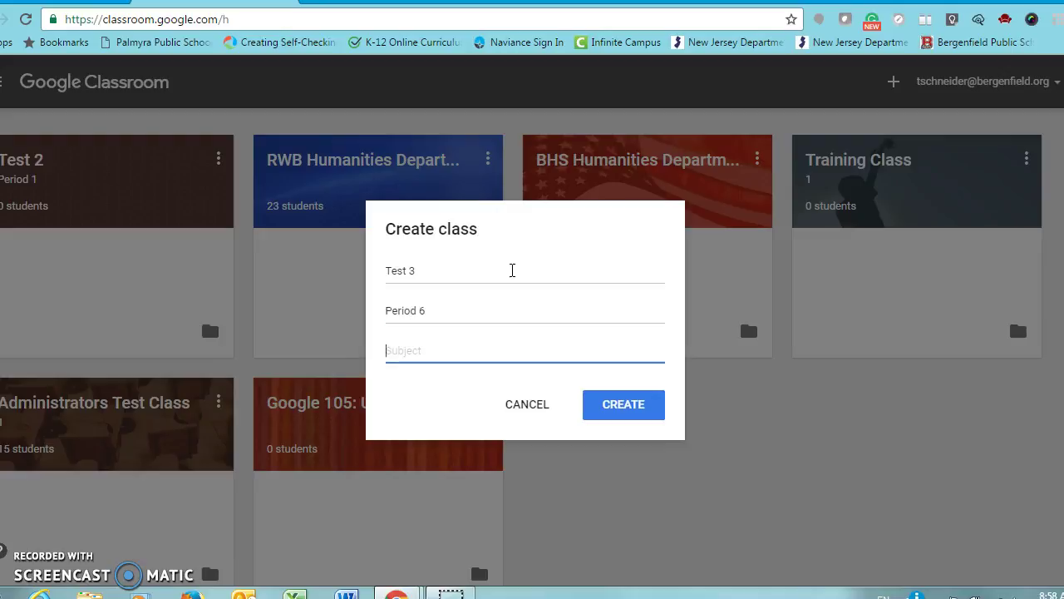
{"action": "type", "text": "Humanities"}
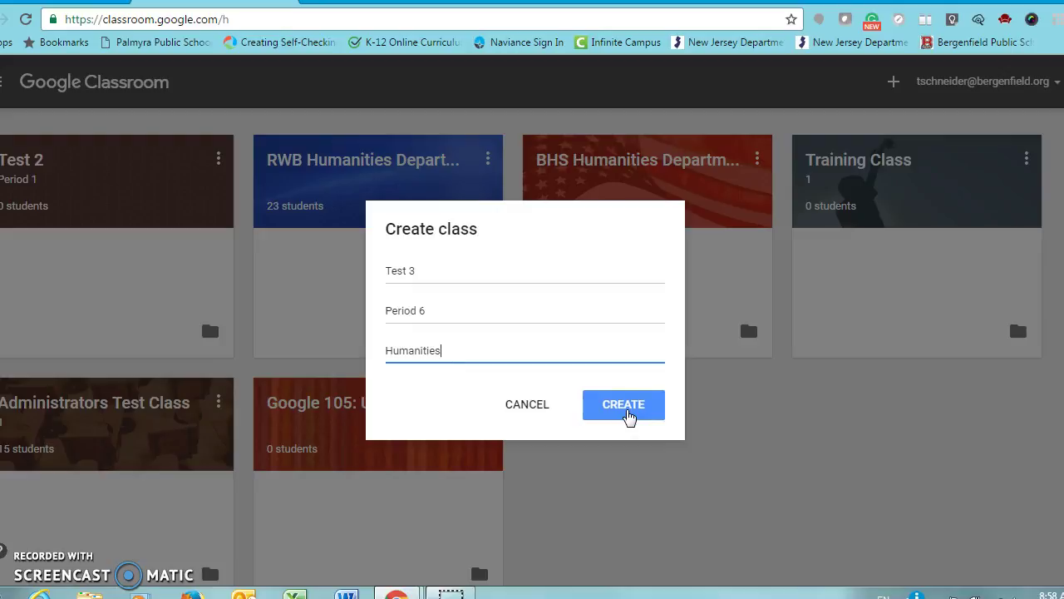
{"action": "left_click", "coordinate": [628, 415]}
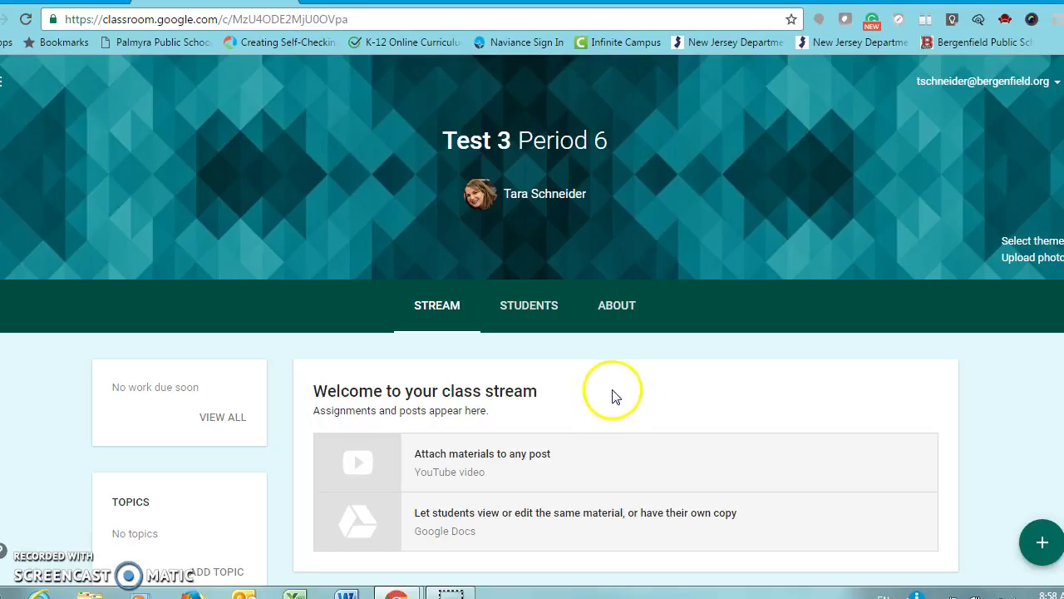
Step: Check the new class's student page for the class code and invitation option, and return to the class stream
{"action": "left_click", "coordinate": [535, 309]}
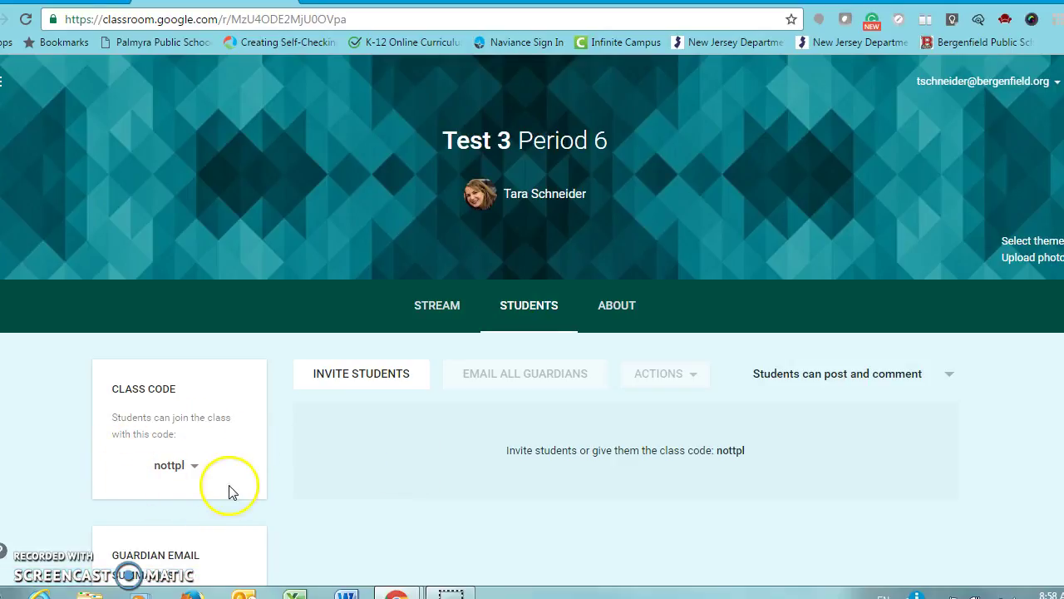
{"action": "left_click", "coordinate": [376, 383]}
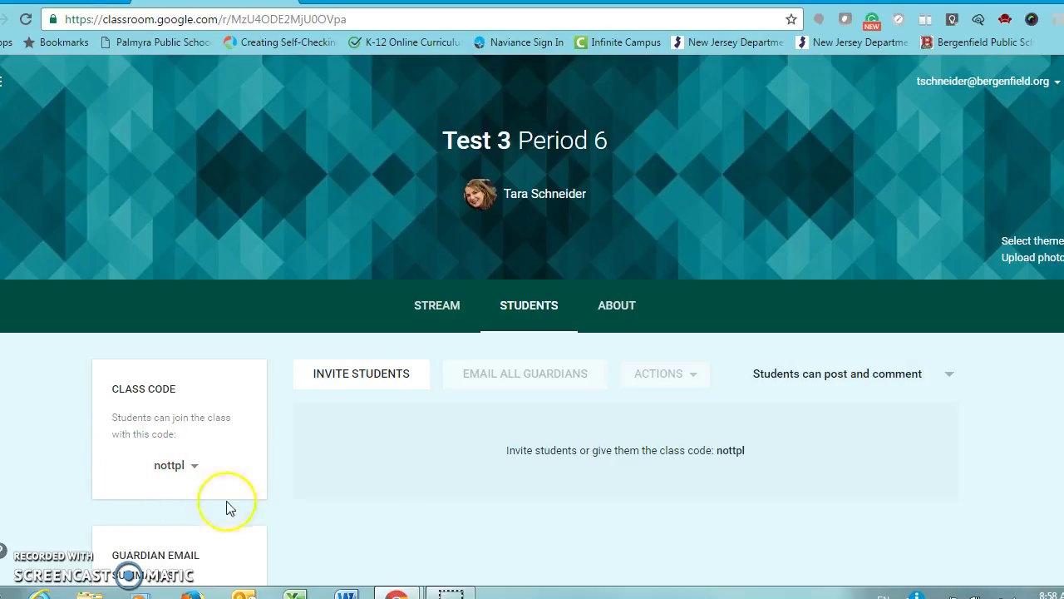
{"action": "left_click", "coordinate": [447, 314]}
{"action": "left_click", "coordinate": [420, 323]}
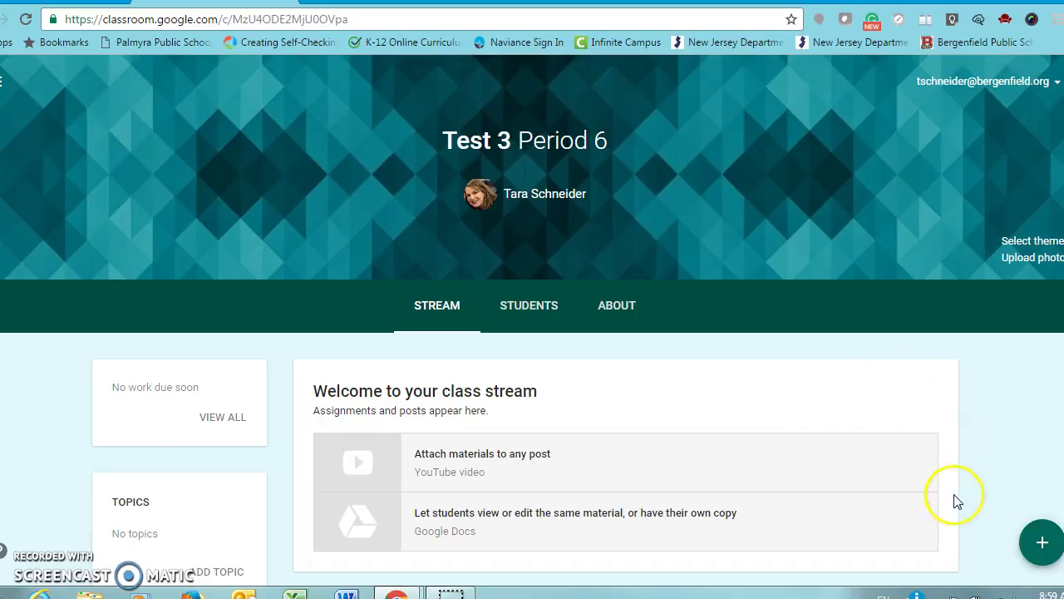
Step: Start a new assignment in the Test 3 class stream
{"action": "mouse_move", "coordinate": [1044, 543]}
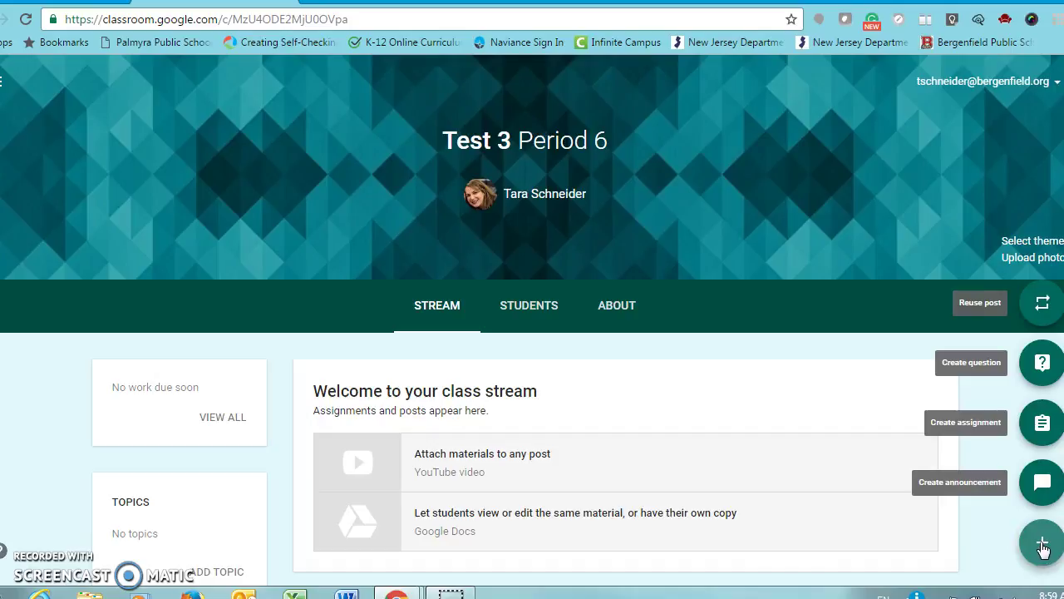
{"action": "left_click", "coordinate": [1044, 428]}
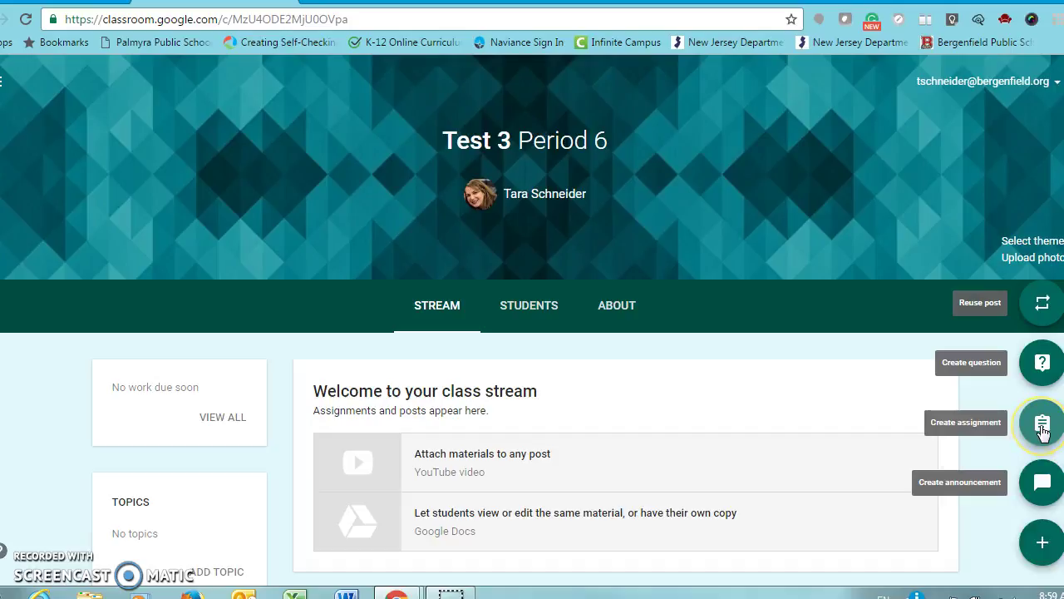
{"action": "left_click", "coordinate": [1040, 427]}
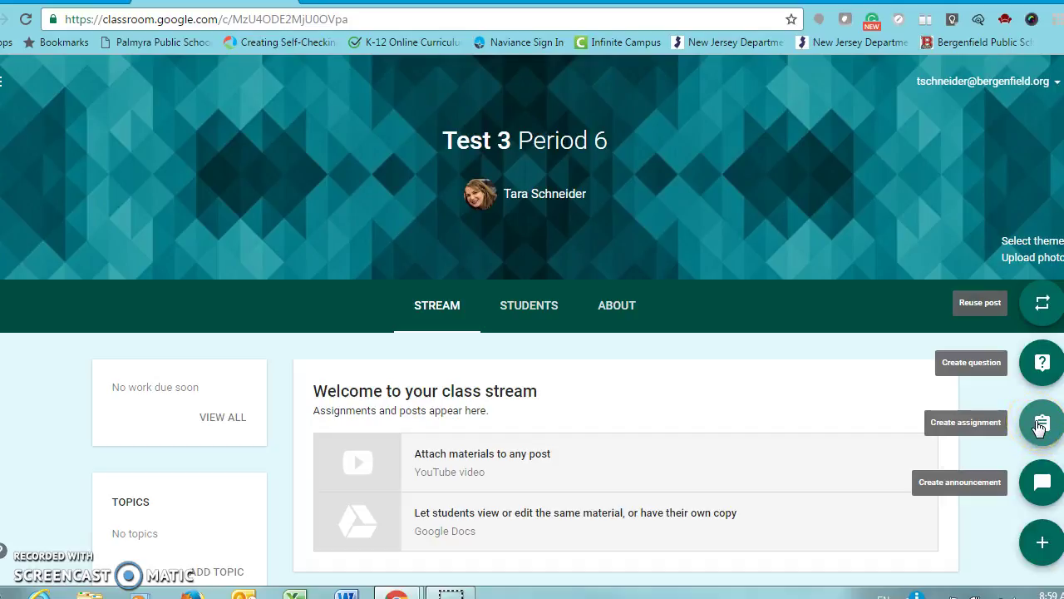
{"action": "left_click", "coordinate": [1046, 374]}
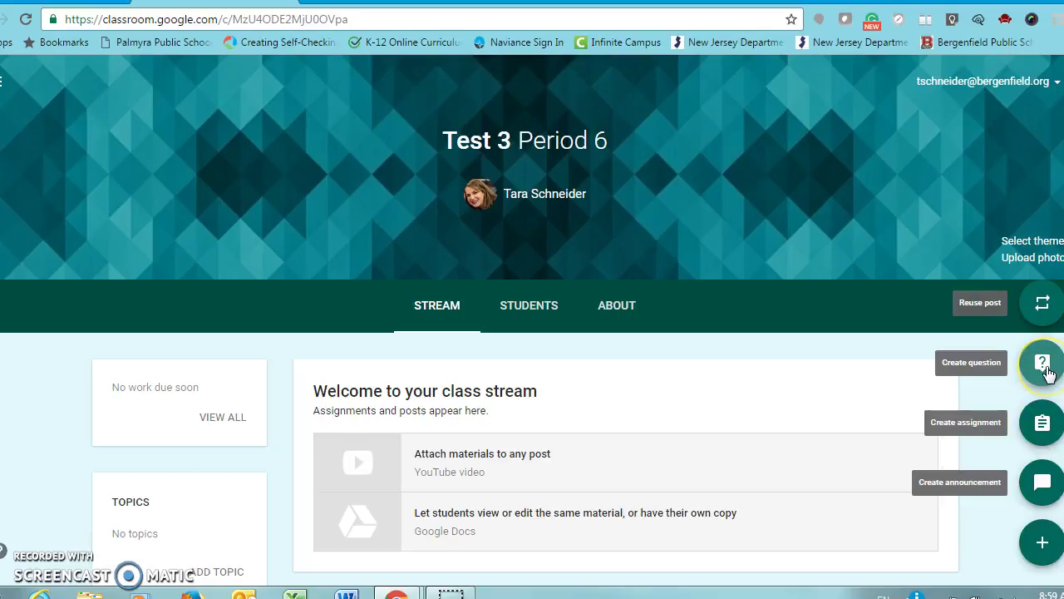
{"action": "left_click", "coordinate": [1042, 484]}
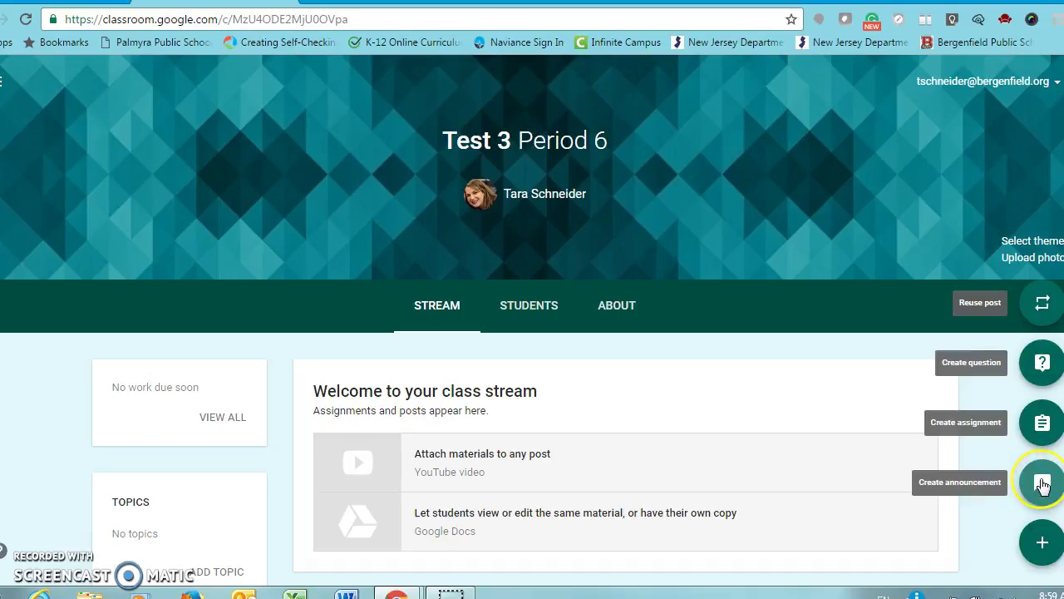
{"action": "left_click", "coordinate": [1045, 427]}
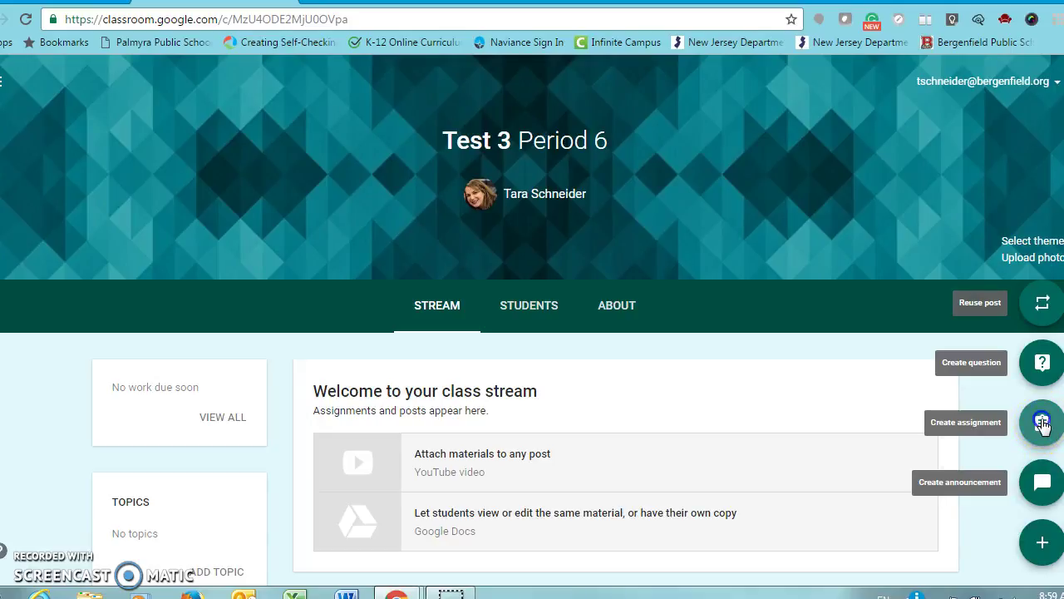
{"action": "left_click", "coordinate": [1044, 424]}
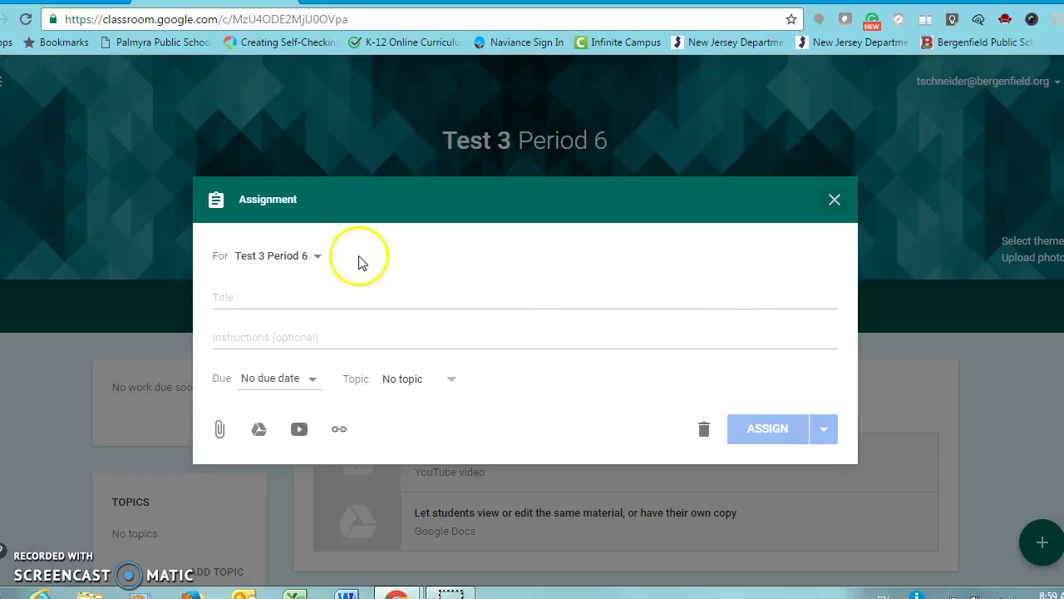
Step: Add the Test 2 Period 1 and Training Class classes as recipients of the assignment
{"action": "left_click", "coordinate": [317, 259]}
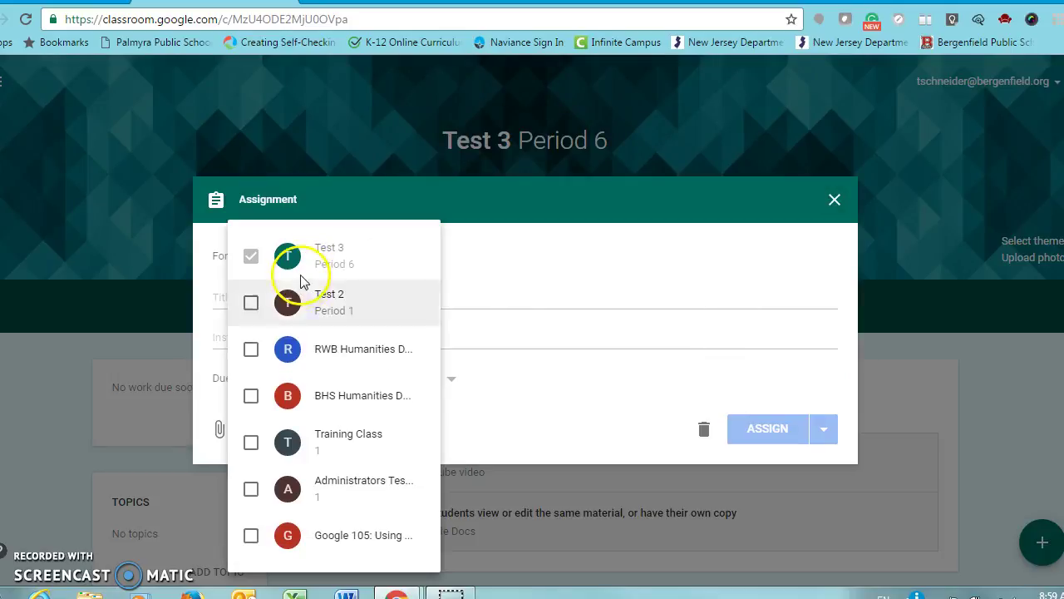
{"action": "left_click", "coordinate": [463, 271]}
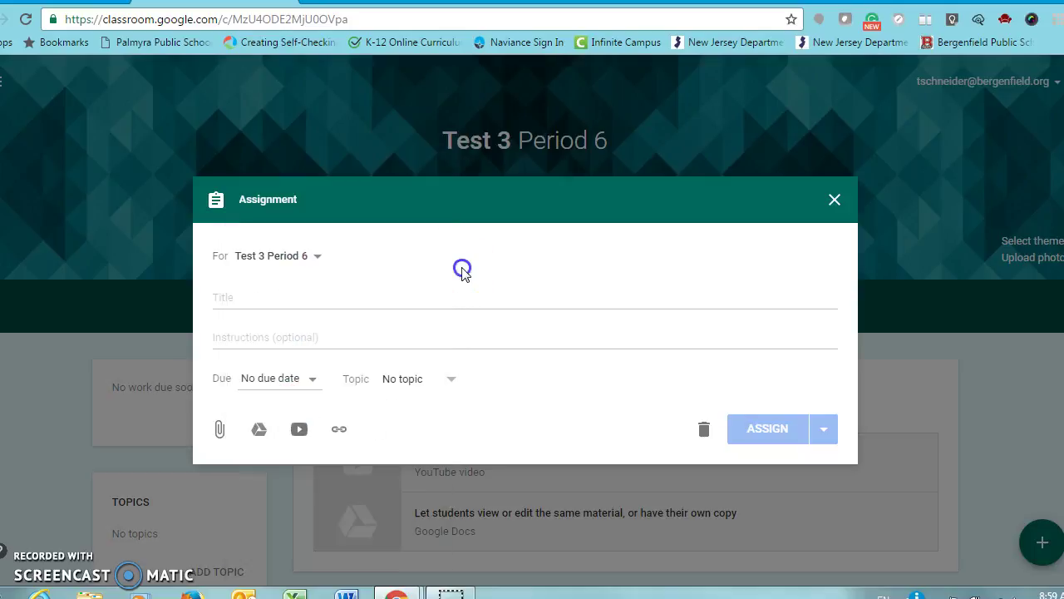
{"action": "left_click", "coordinate": [319, 261]}
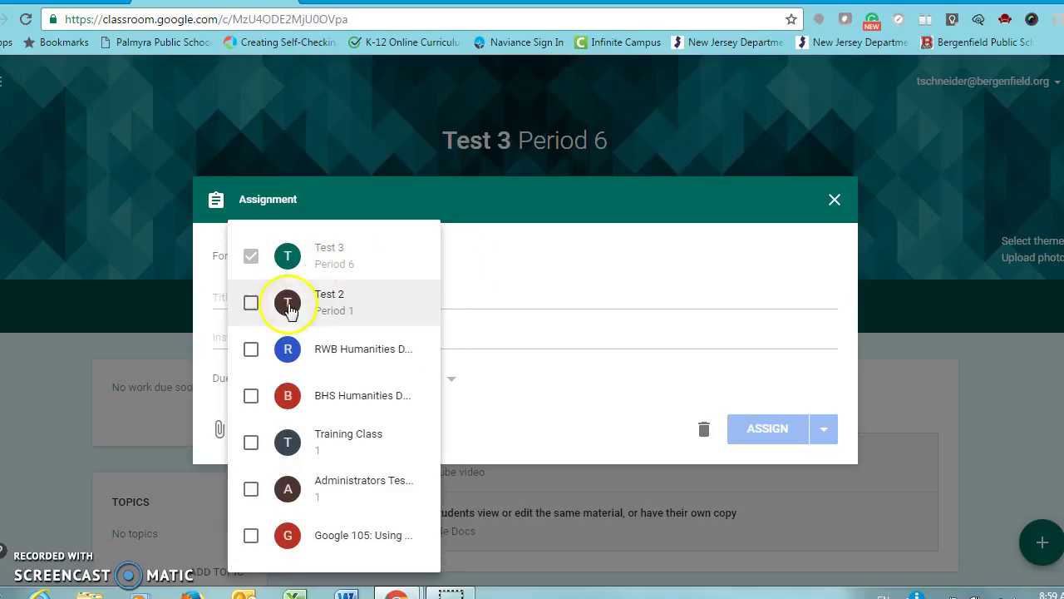
{"action": "left_click", "coordinate": [252, 304]}
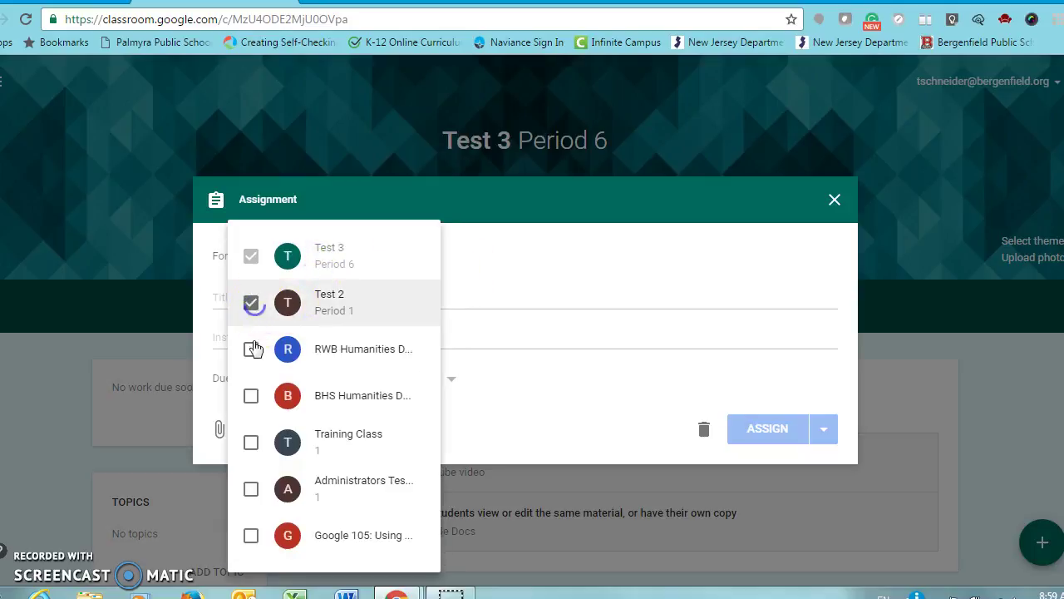
{"action": "left_click", "coordinate": [251, 442]}
{"action": "left_click", "coordinate": [560, 290]}
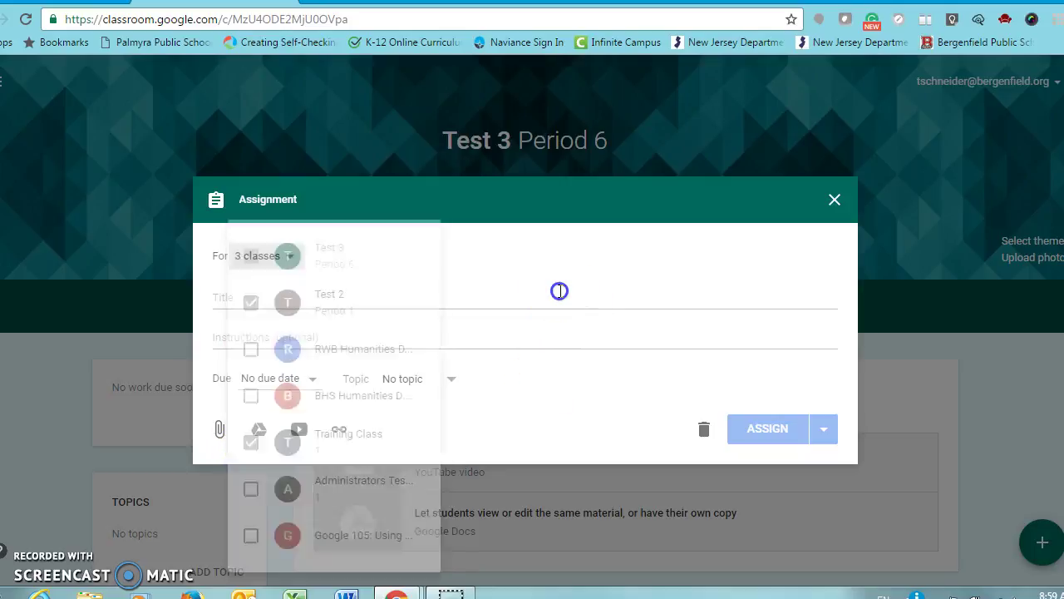
Step: Title the assignment "Test assignment" and leave the optional instructions empty
{"action": "left_click", "coordinate": [264, 299]}
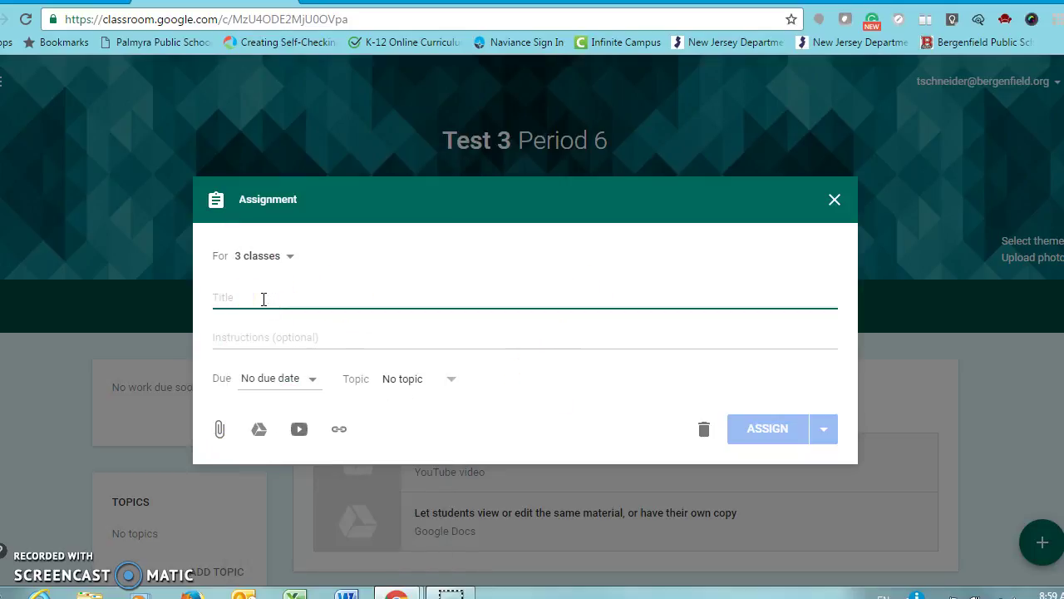
{"action": "type", "text": "Test assignment"}
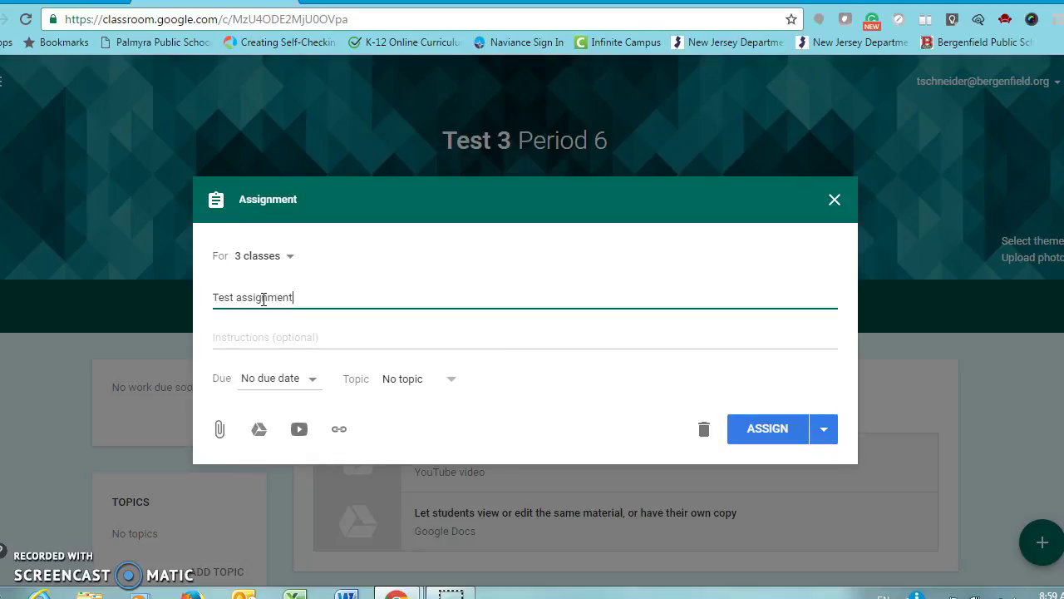
{"action": "left_click", "coordinate": [257, 346]}
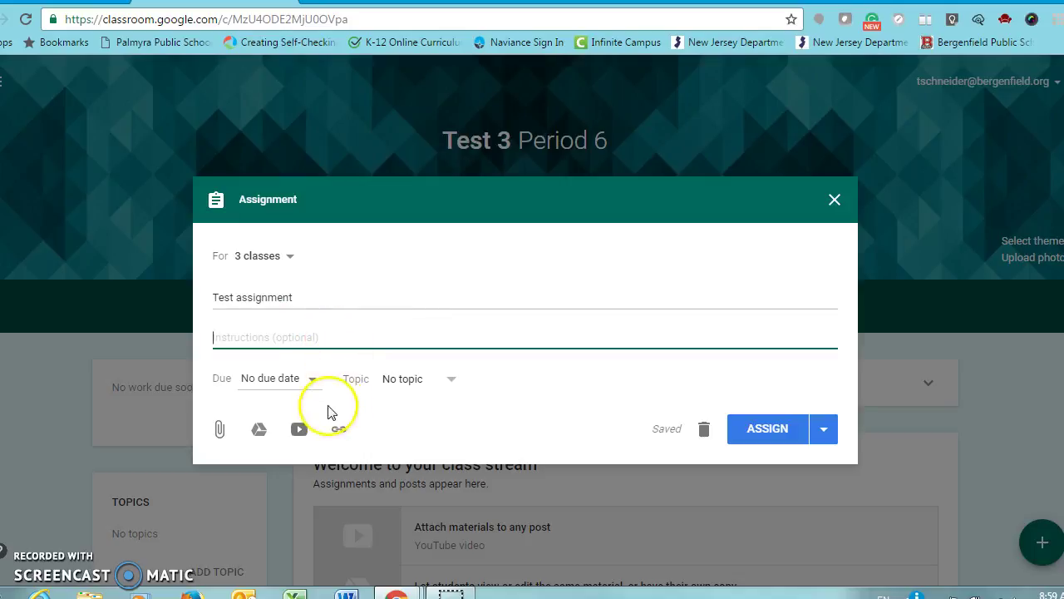
Step: Set the assignment's due date to Dec 9, 2016 and its due time to 11:59 PM
{"action": "left_click", "coordinate": [314, 381]}
{"action": "left_click", "coordinate": [390, 441]}
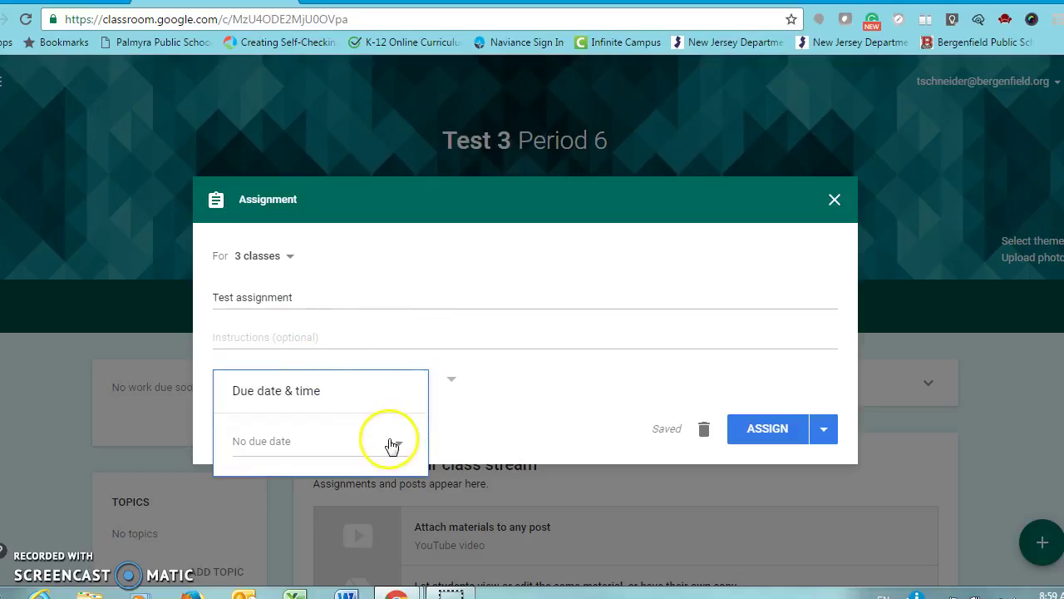
{"action": "left_click", "coordinate": [381, 492]}
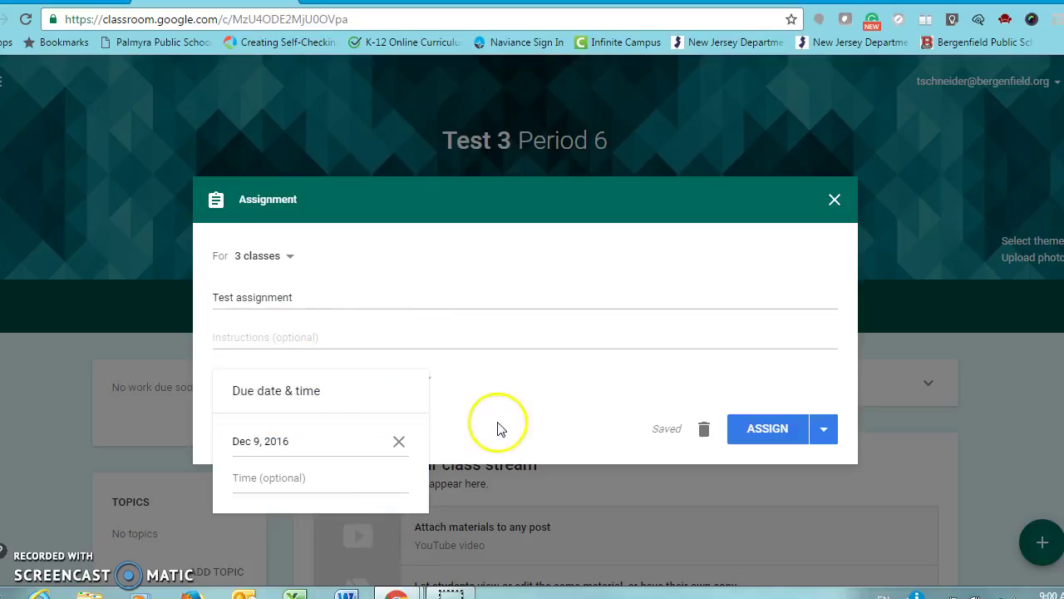
{"action": "left_click", "coordinate": [397, 441]}
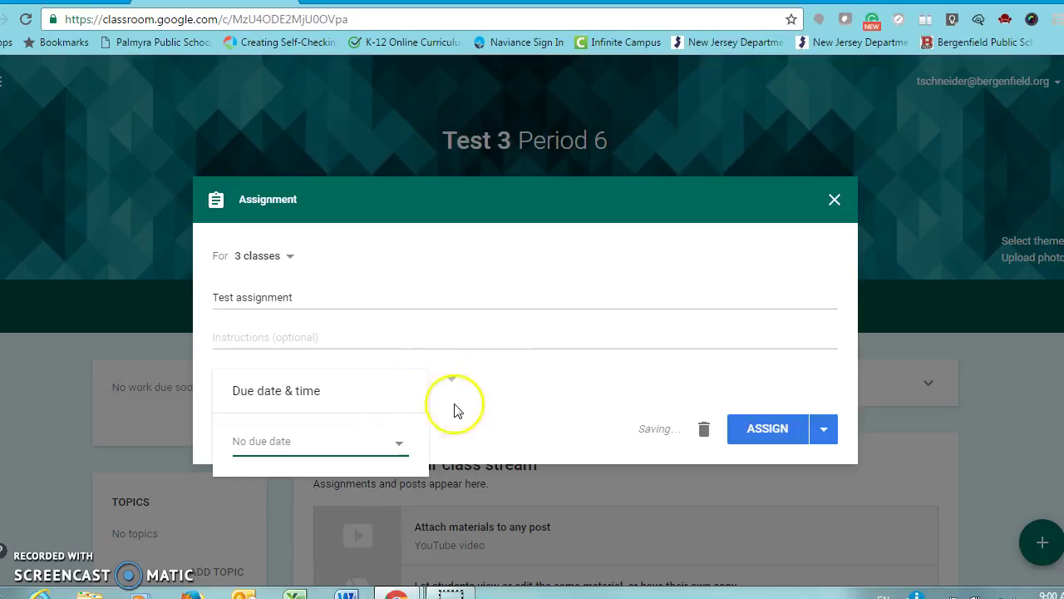
{"action": "left_click", "coordinate": [396, 446]}
{"action": "left_click", "coordinate": [377, 490]}
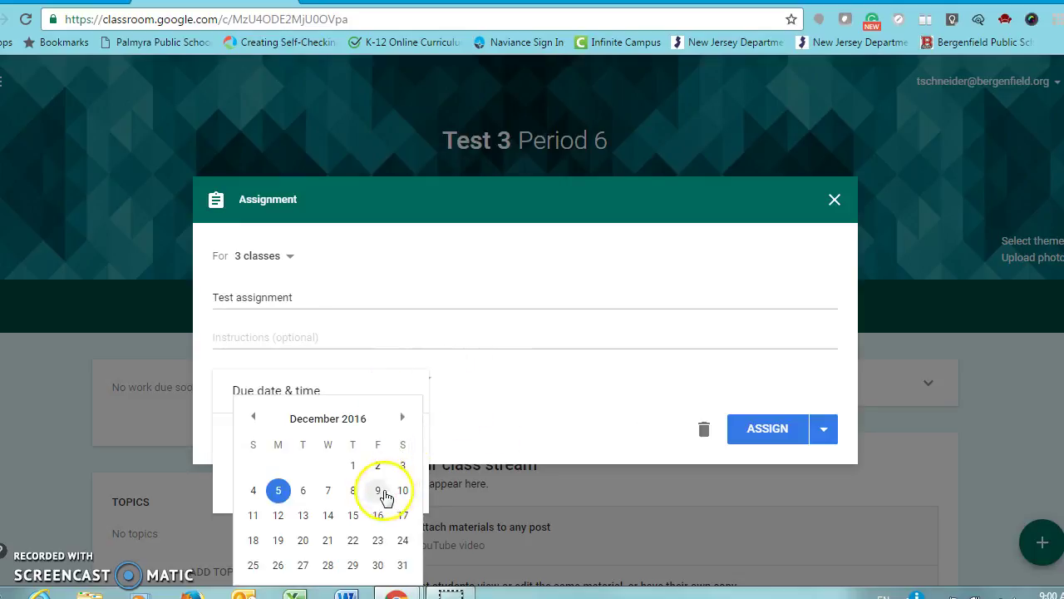
{"action": "left_click", "coordinate": [291, 480]}
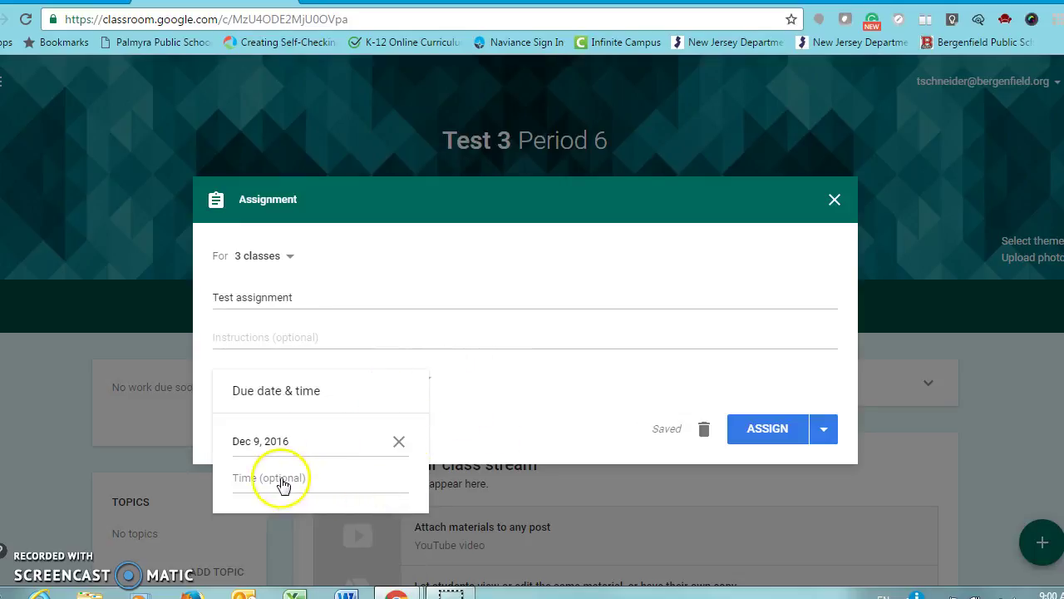
{"action": "left_click", "coordinate": [324, 484]}
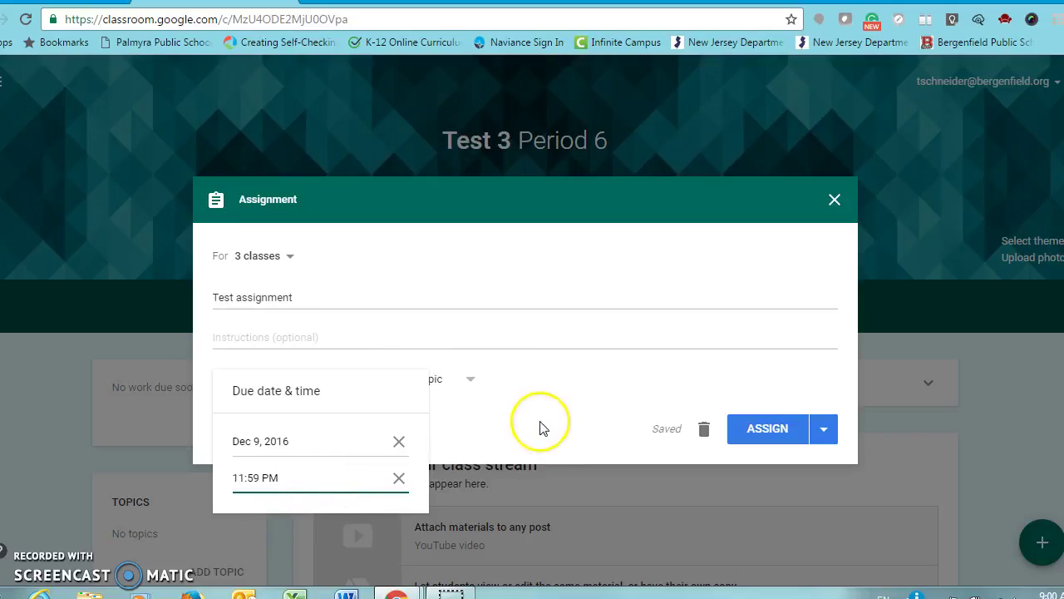
{"action": "left_click", "coordinate": [538, 411]}
Step: Create a new topic named Shakespeare for the assignment
{"action": "left_click", "coordinate": [471, 381]}
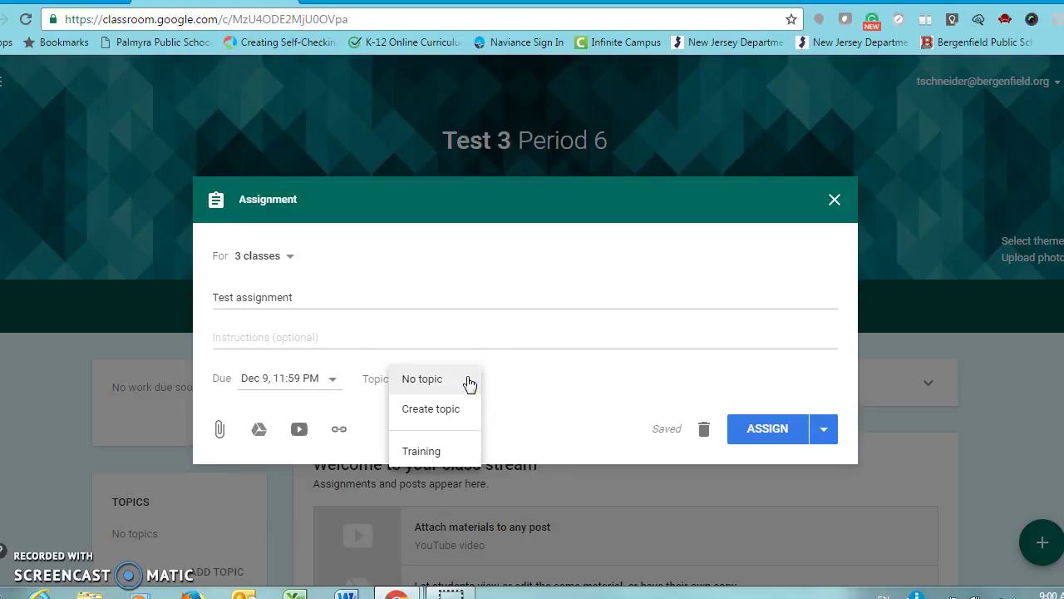
{"action": "left_click", "coordinate": [458, 408]}
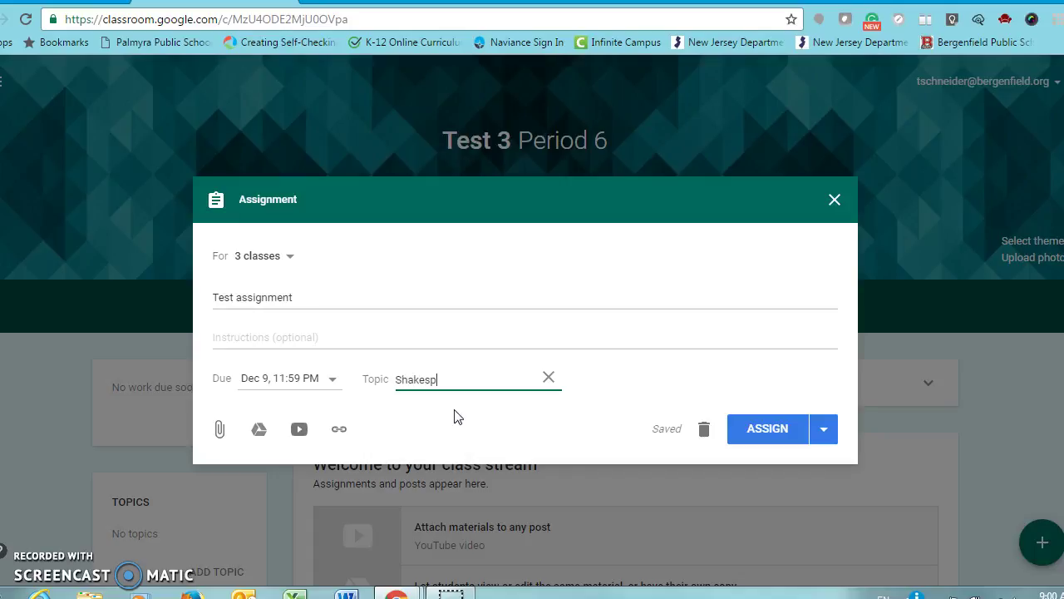
{"action": "left_click", "coordinate": [462, 422]}
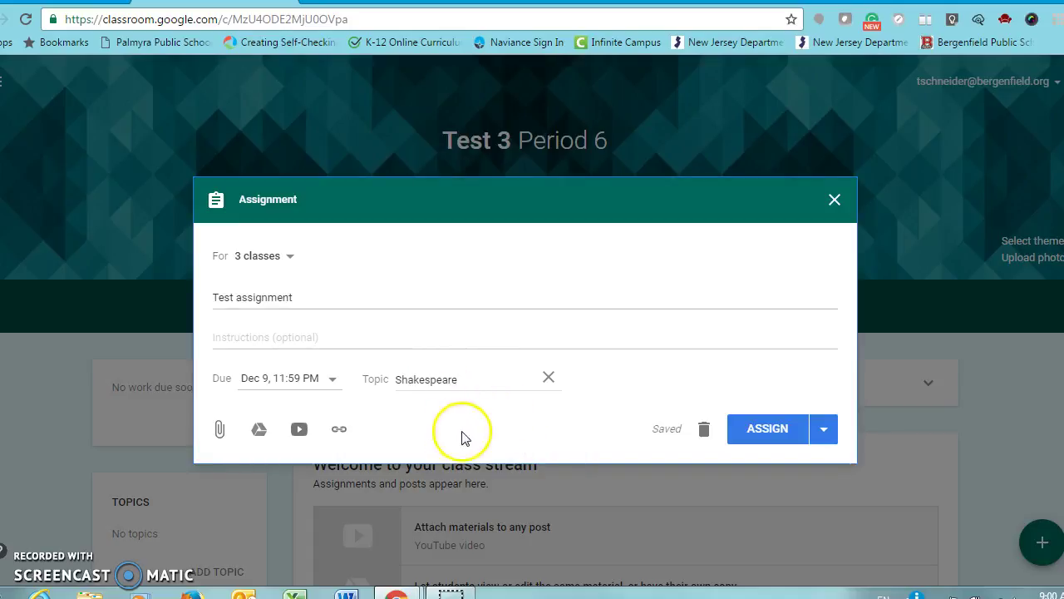
Step: Examine the file upload, My Drive and recent Drive file sources for attachments, and leave the file picker without adding anything
{"action": "left_click", "coordinate": [219, 428]}
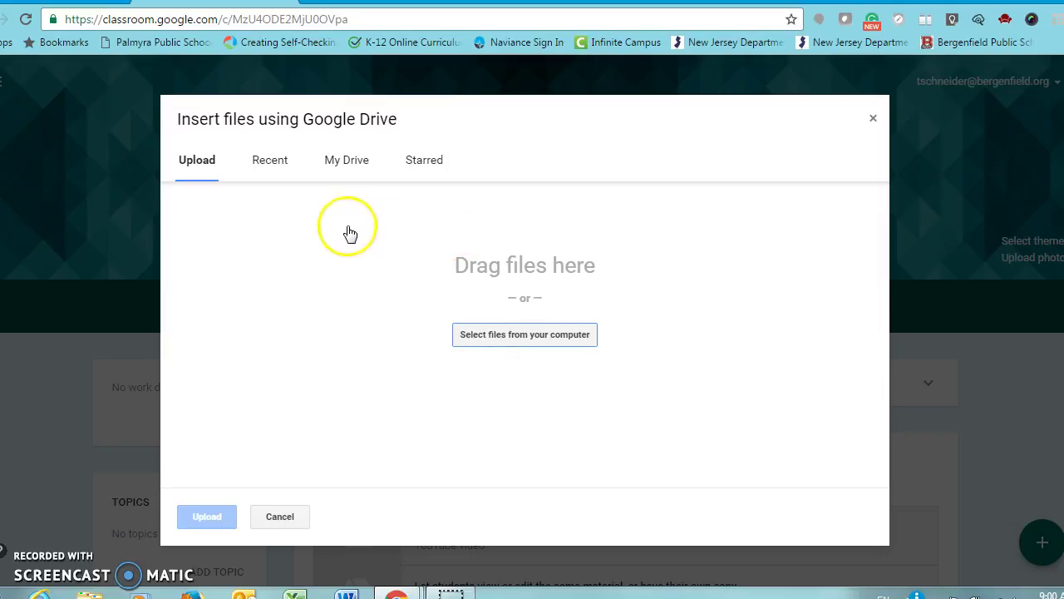
{"action": "left_click", "coordinate": [353, 157]}
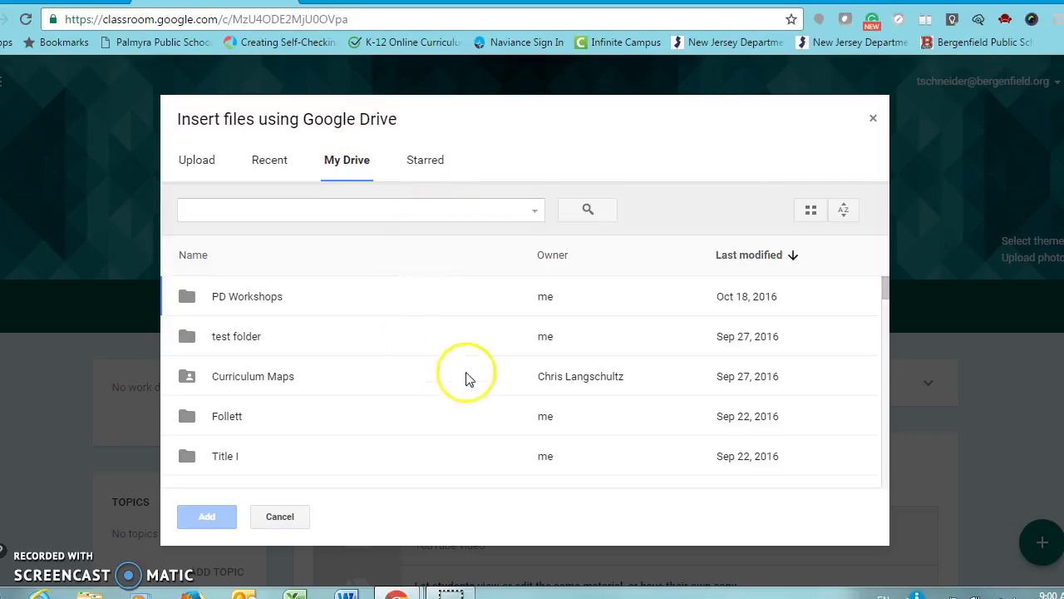
{"action": "left_click", "coordinate": [874, 123]}
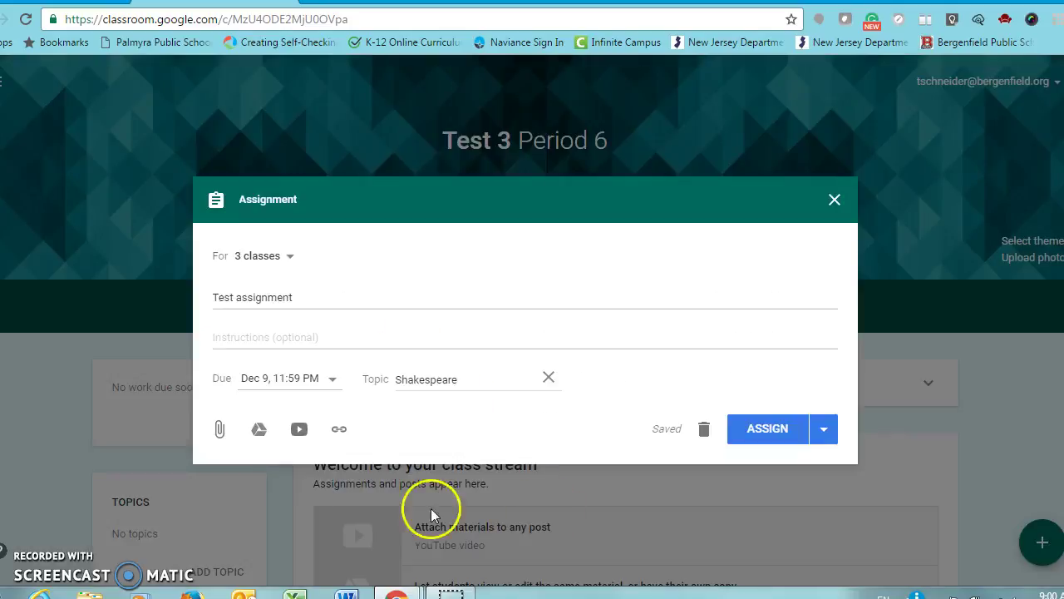
{"action": "left_click", "coordinate": [256, 427]}
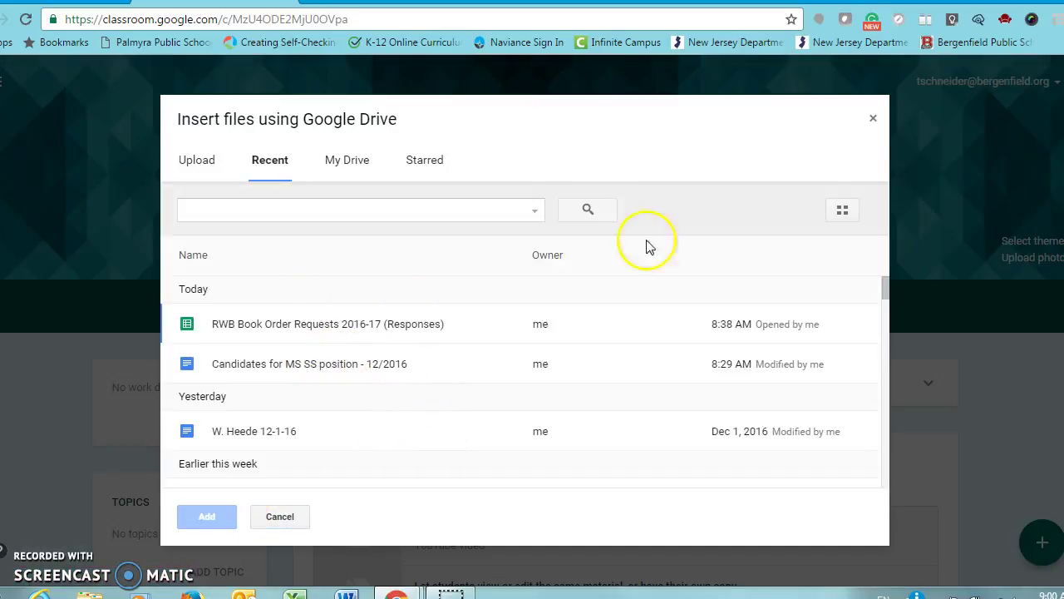
{"action": "left_click", "coordinate": [872, 118]}
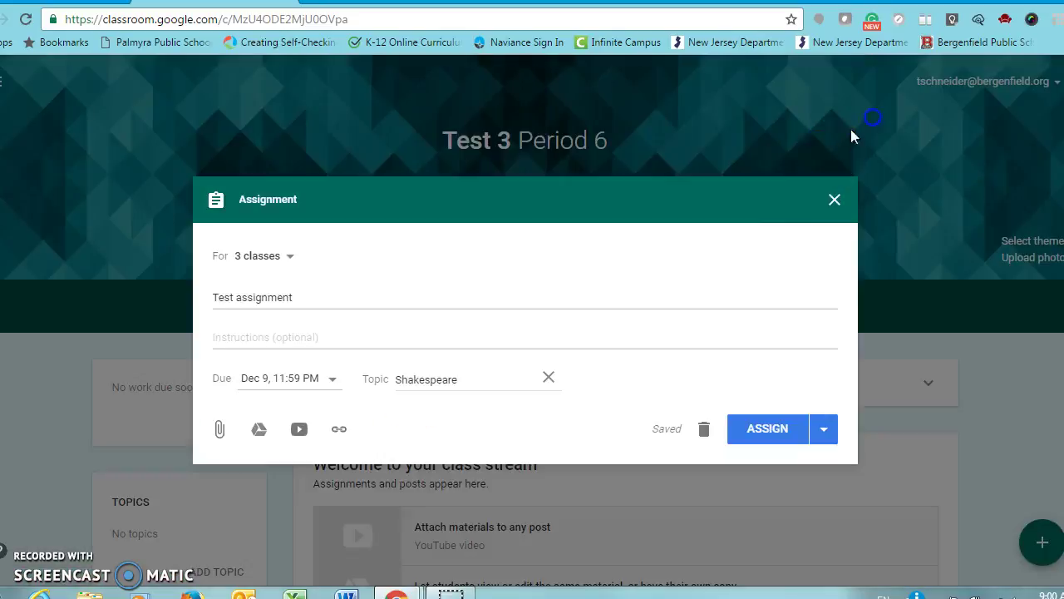
{"action": "left_click", "coordinate": [256, 430]}
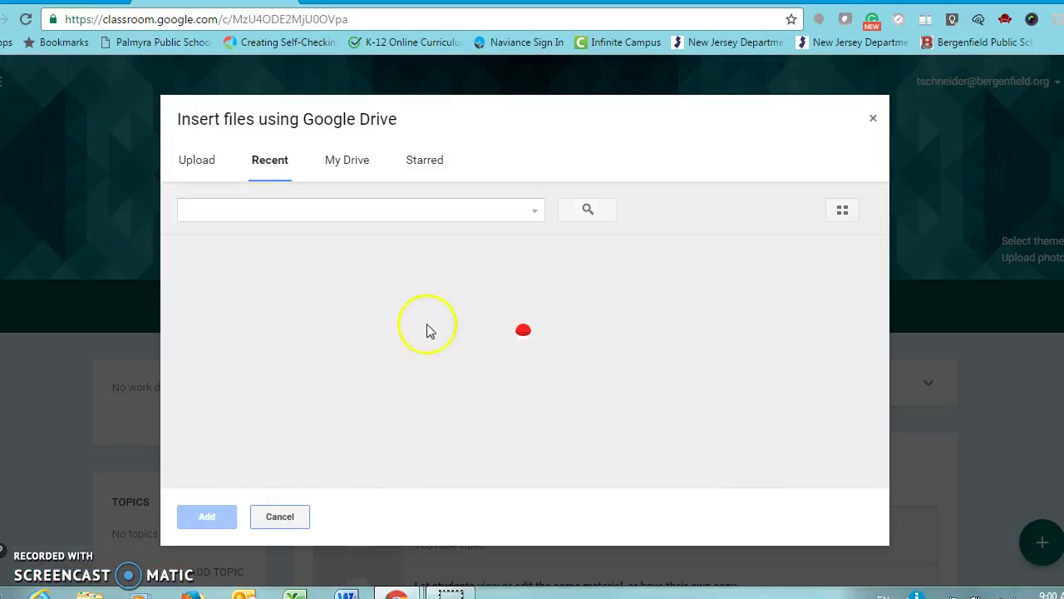
{"action": "left_click", "coordinate": [872, 119]}
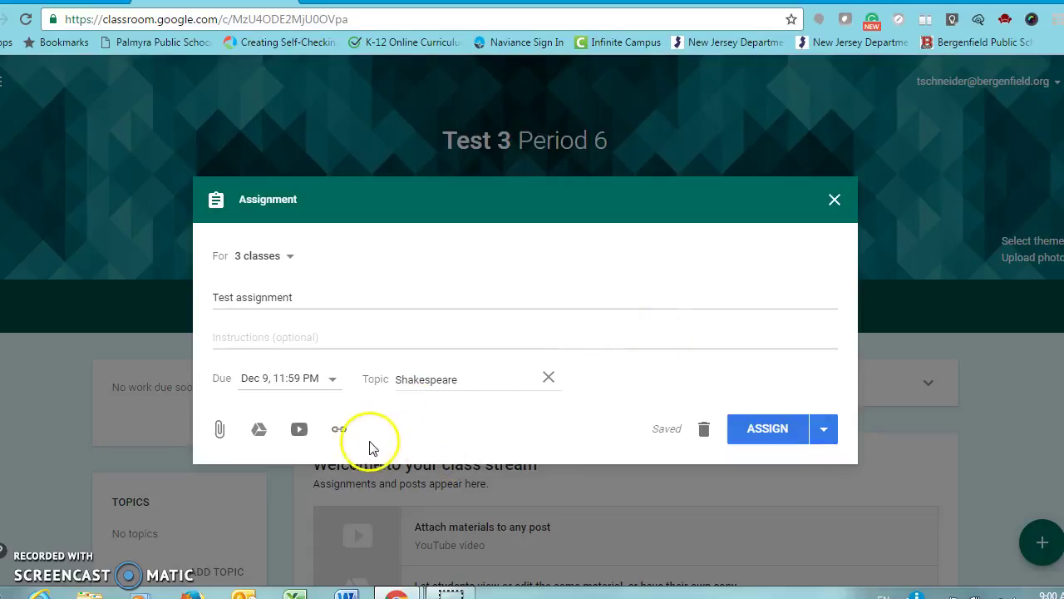
Step: Search YouTube for "How to use Google classroom" and attach the Google Classroom Tutorial 2015 video to the assignment
{"action": "left_click", "coordinate": [298, 429]}
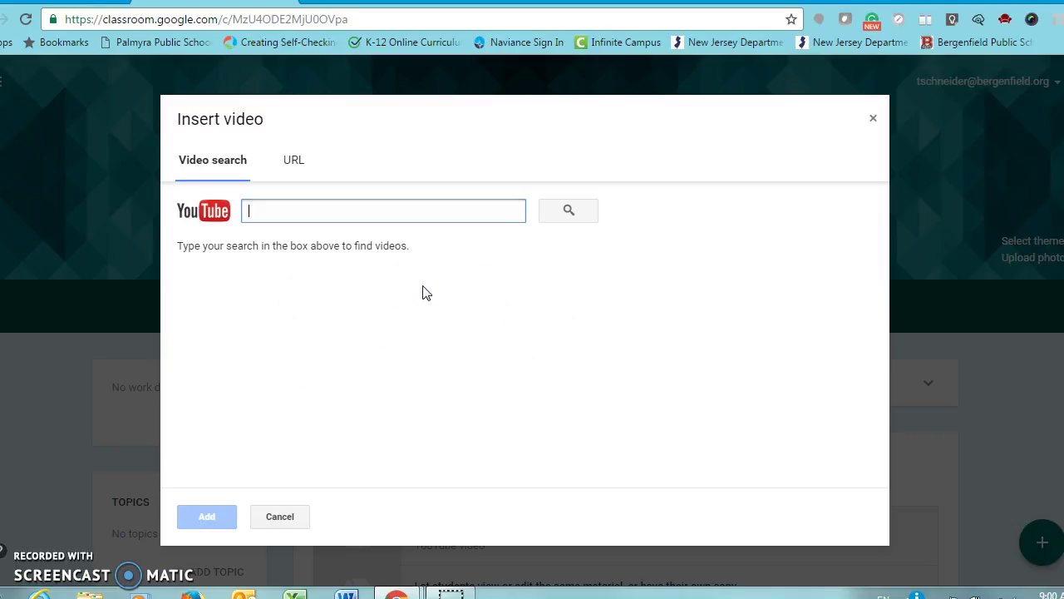
{"action": "type", "text": "How to use Google classroom"}
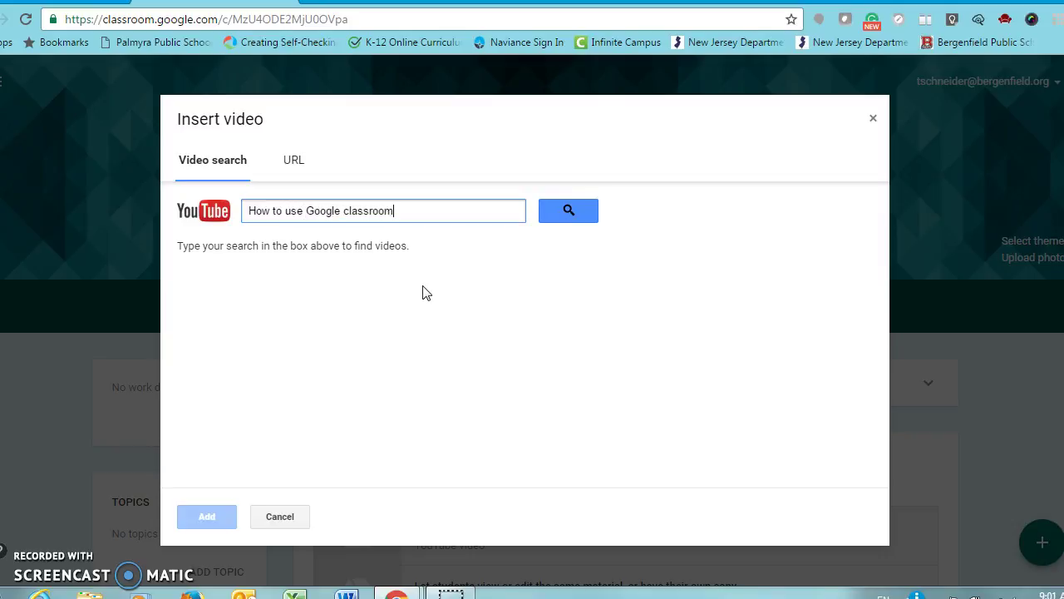
{"action": "key", "text": "Return"}
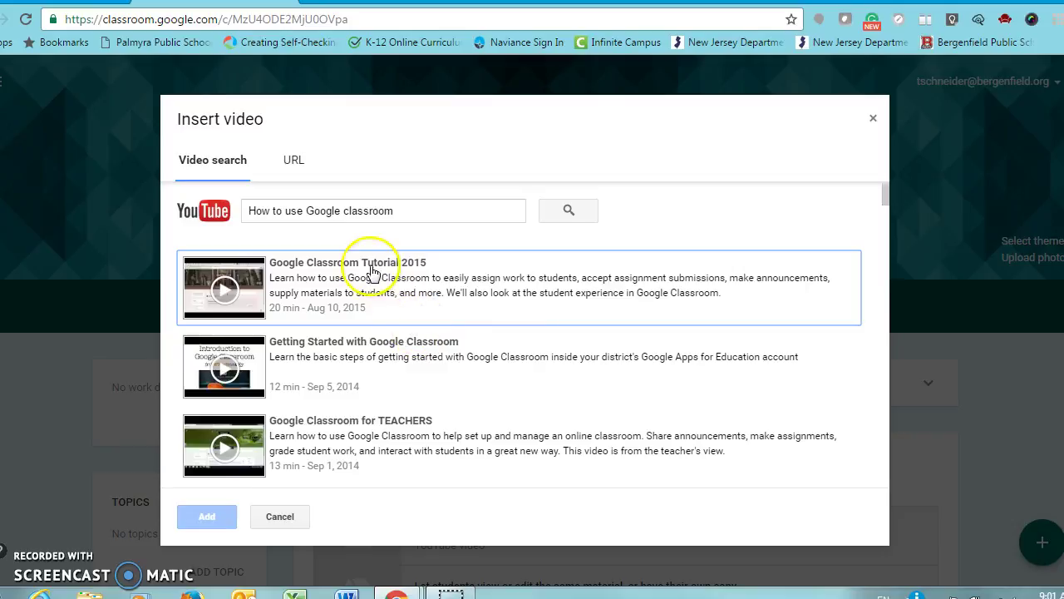
{"action": "left_click", "coordinate": [370, 266]}
{"action": "left_click", "coordinate": [201, 519]}
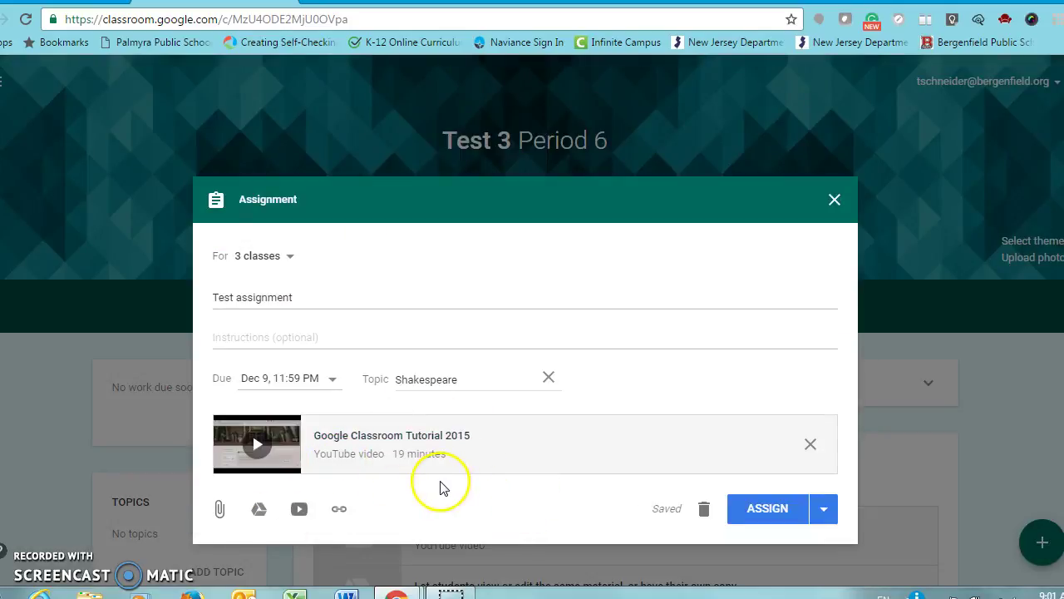
{"action": "left_click", "coordinate": [340, 509]}
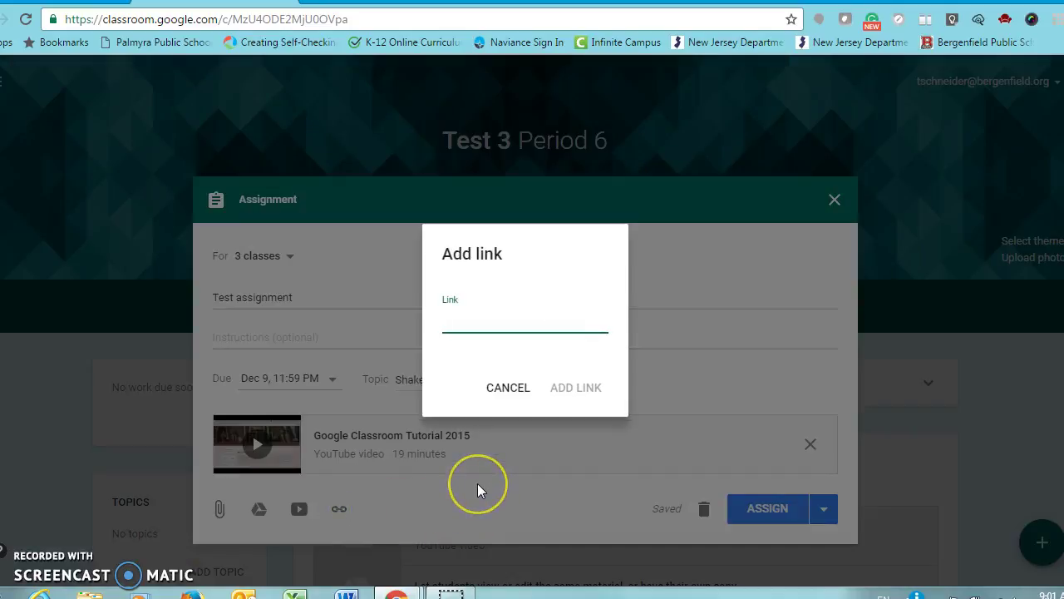
{"action": "type", "text": "www.google.com"}
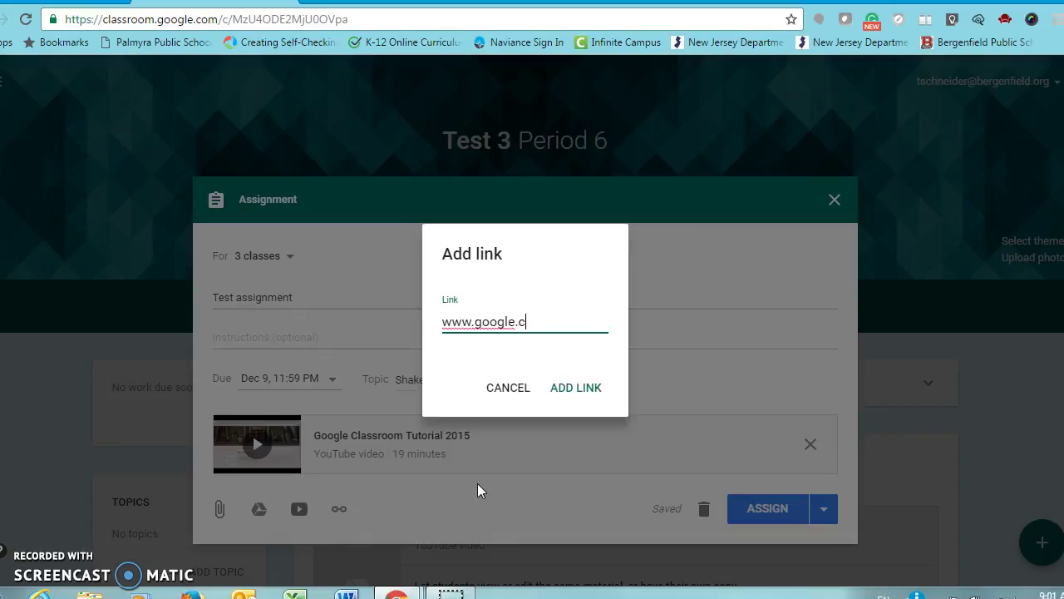
{"action": "left_click", "coordinate": [596, 394]}
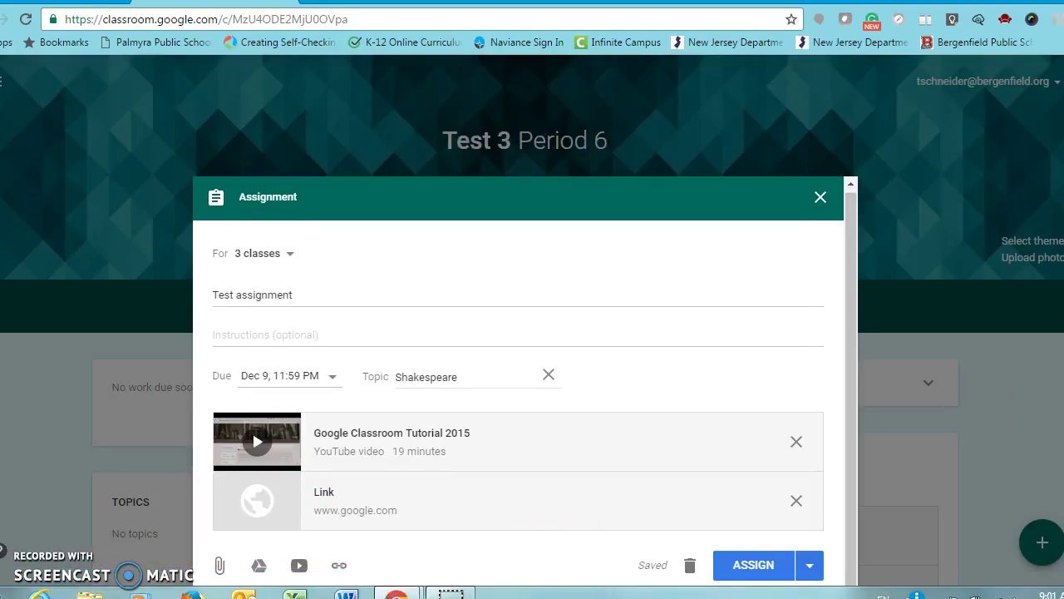
Step: Attach the Springboard Registration Information document from the recent Google Drive files and set it to make a copy for each student
{"action": "scroll", "coordinate": [532, 349], "scroll_direction": "down", "scroll_amount": 2}
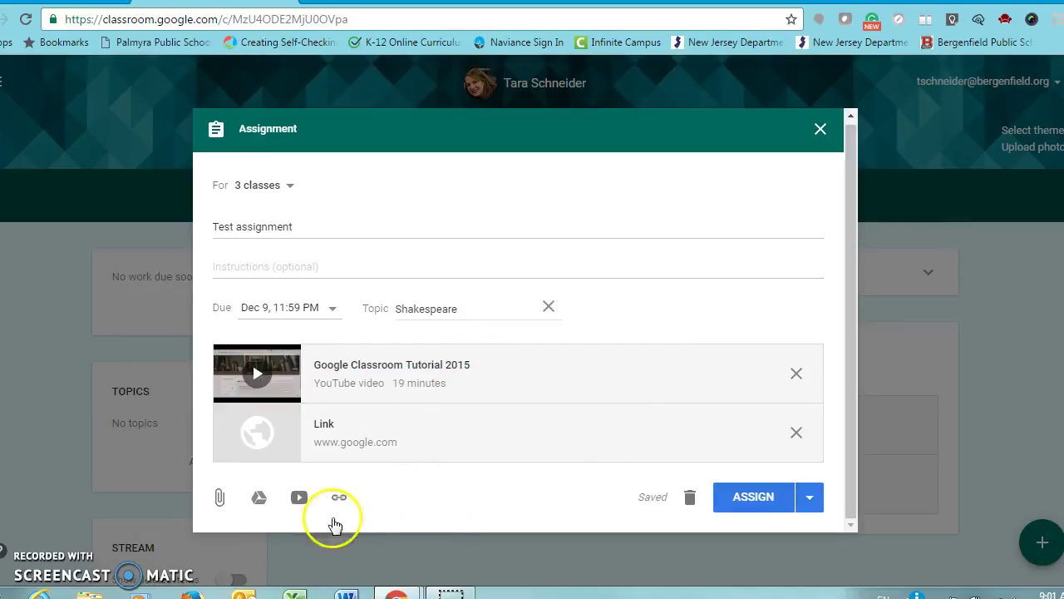
{"action": "left_click", "coordinate": [260, 499]}
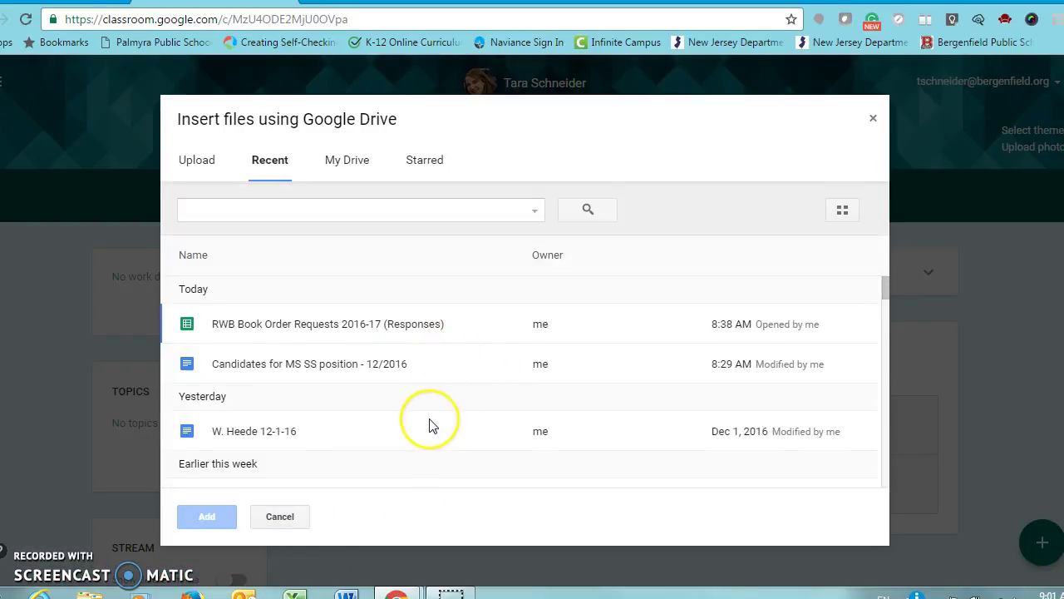
{"action": "scroll", "coordinate": [429, 425], "scroll_direction": "down", "scroll_amount": 4}
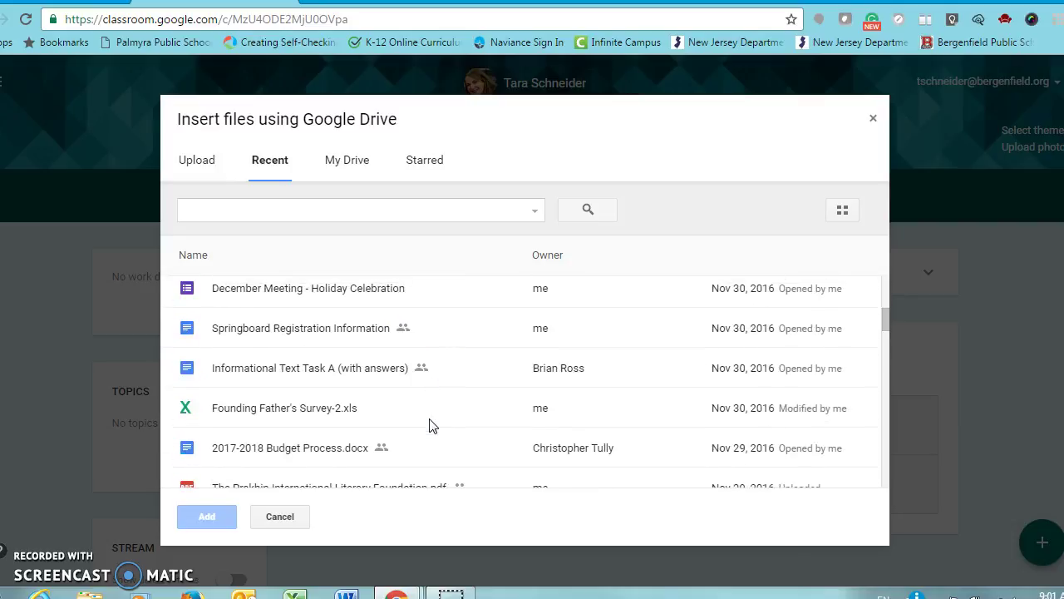
{"action": "double_click", "coordinate": [189, 326]}
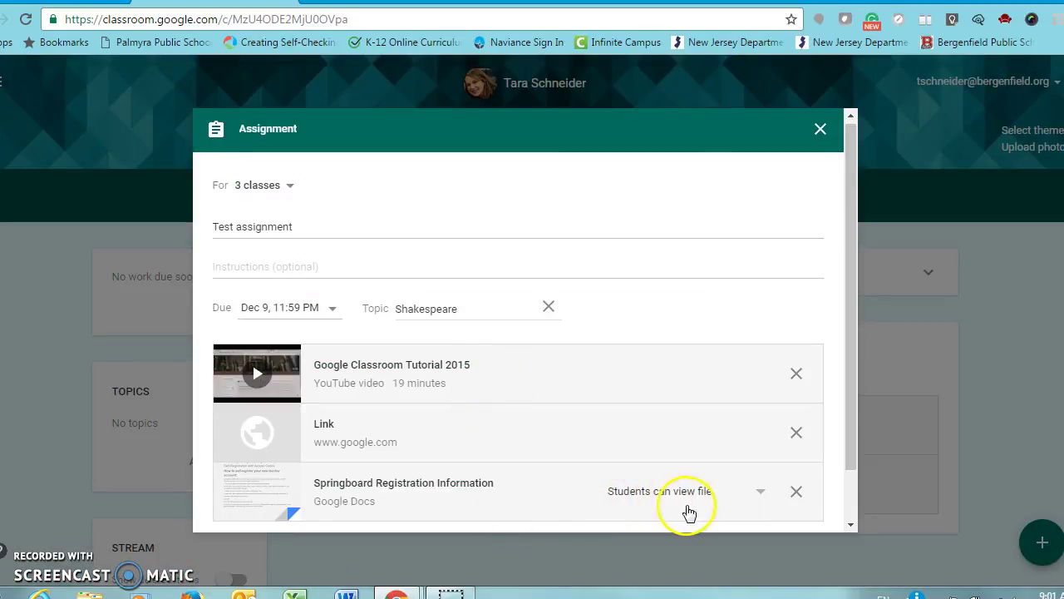
{"action": "left_click", "coordinate": [759, 491]}
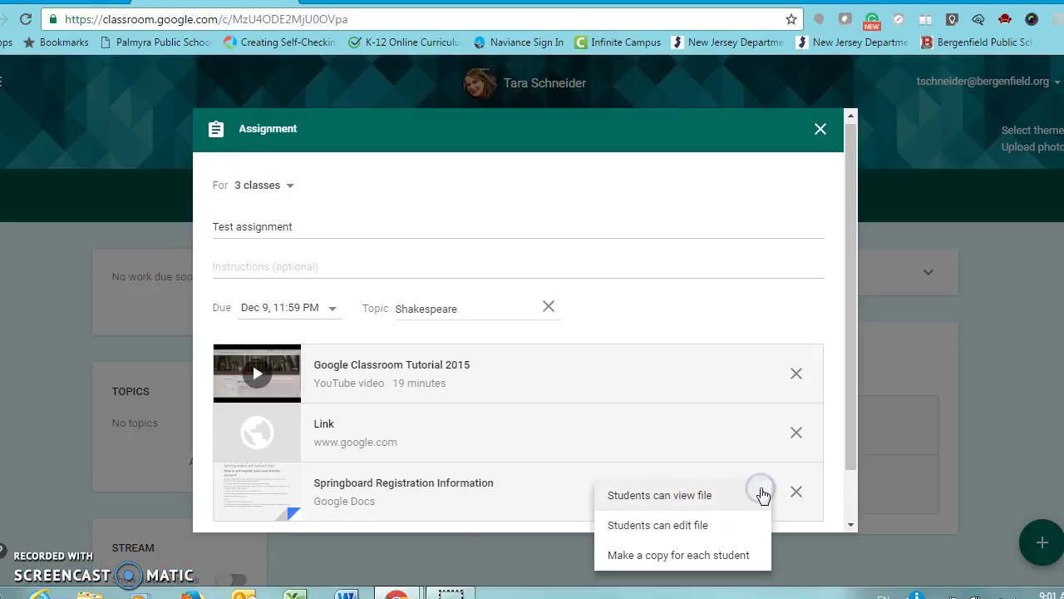
{"action": "left_click", "coordinate": [697, 557]}
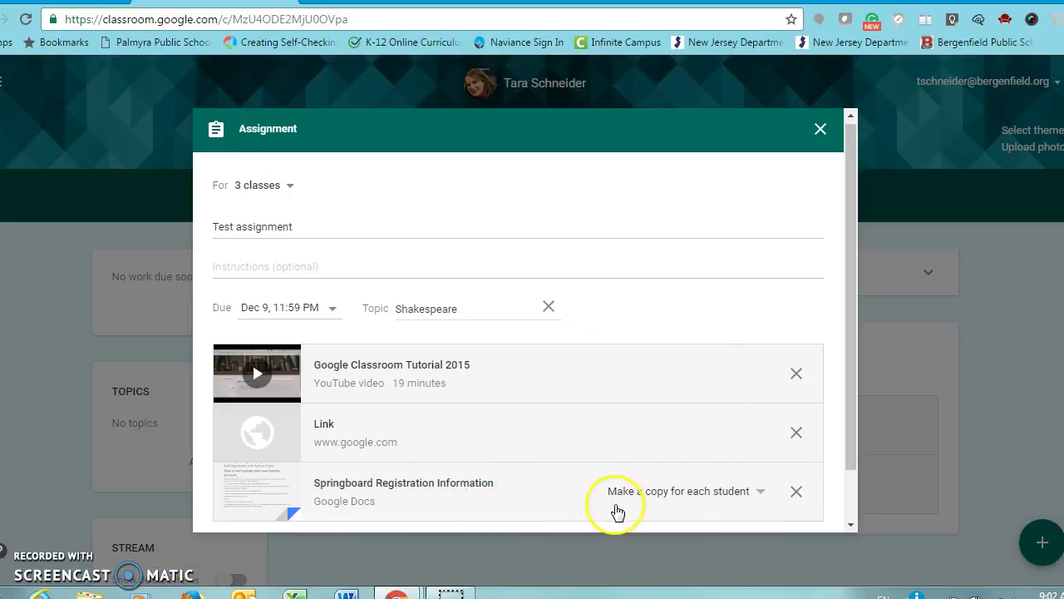
Step: Check the available publishing options and assign the test assignment to the selected classes
{"action": "left_click_drag", "start_coordinate": [851, 415], "coordinate": [847, 509]}
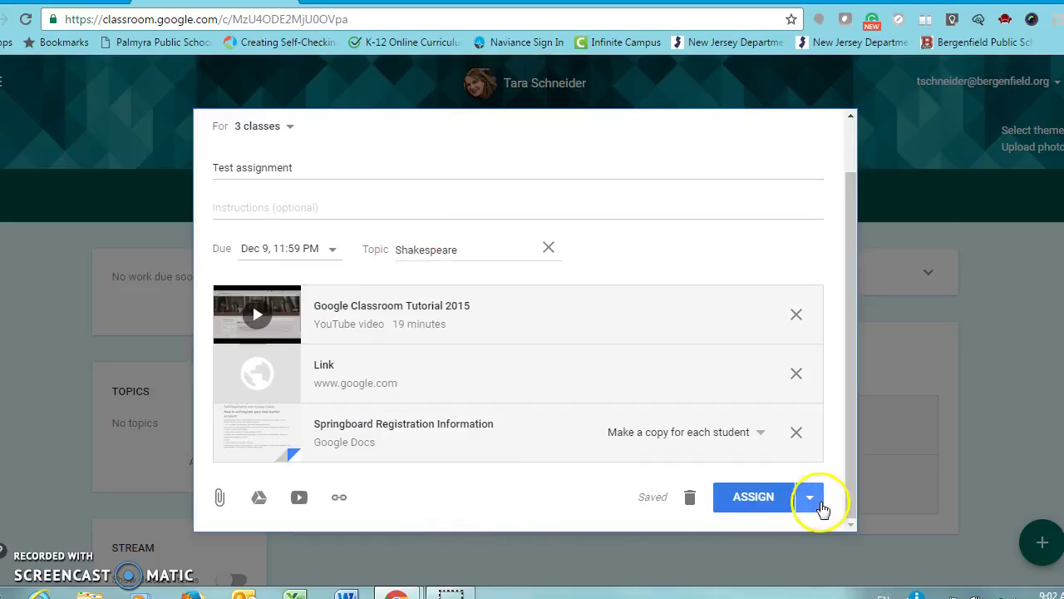
{"action": "left_click", "coordinate": [815, 500]}
{"action": "left_click", "coordinate": [848, 494]}
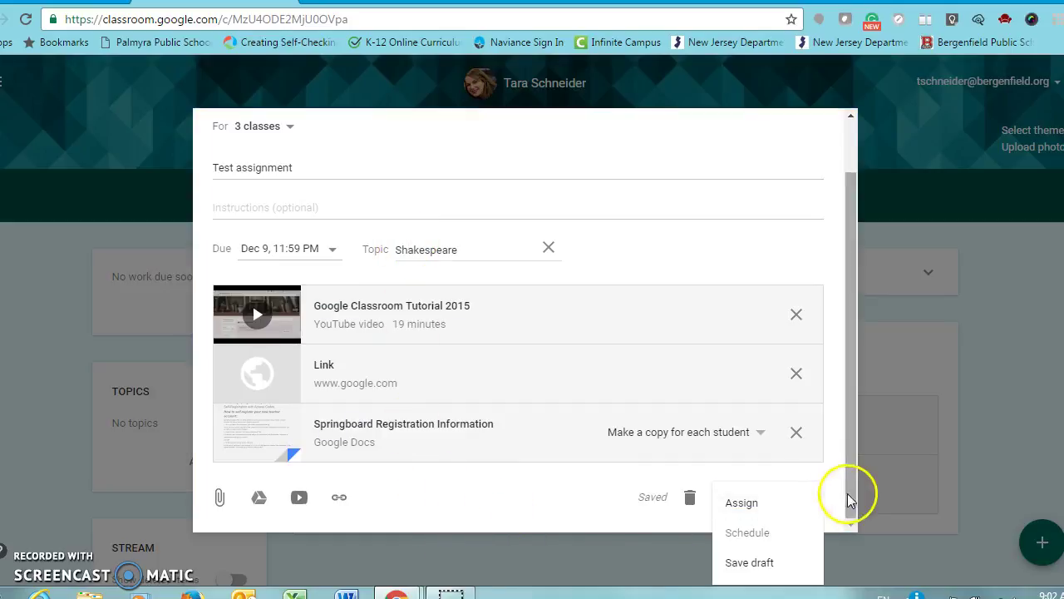
{"action": "left_click", "coordinate": [807, 499]}
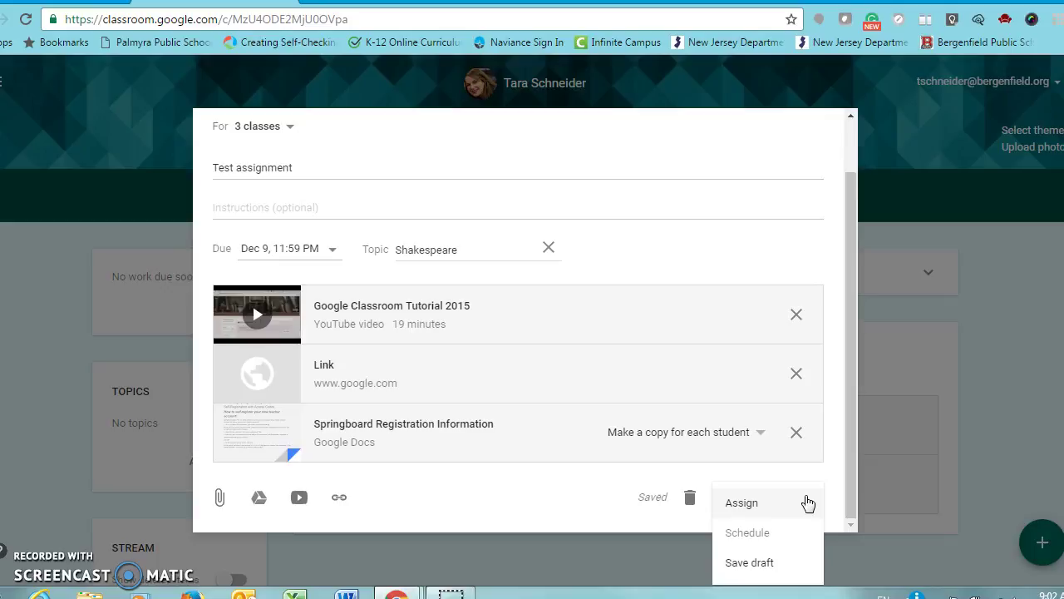
{"action": "left_click", "coordinate": [742, 503]}
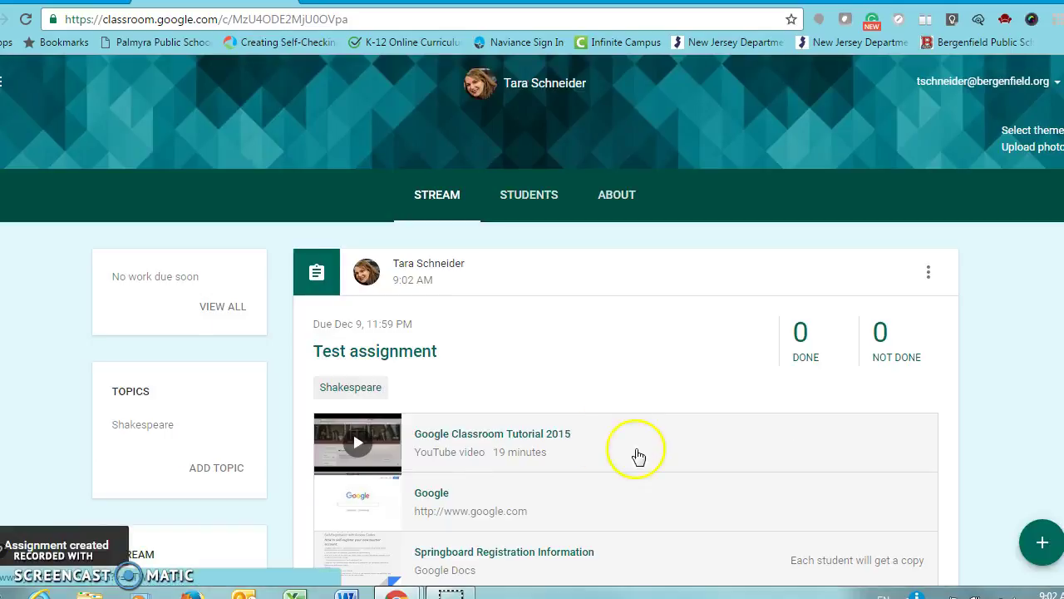
Step: Review the posted test assignment in the class stream and show its available post actions
{"action": "scroll", "coordinate": [693, 461], "scroll_direction": "down", "scroll_amount": 2}
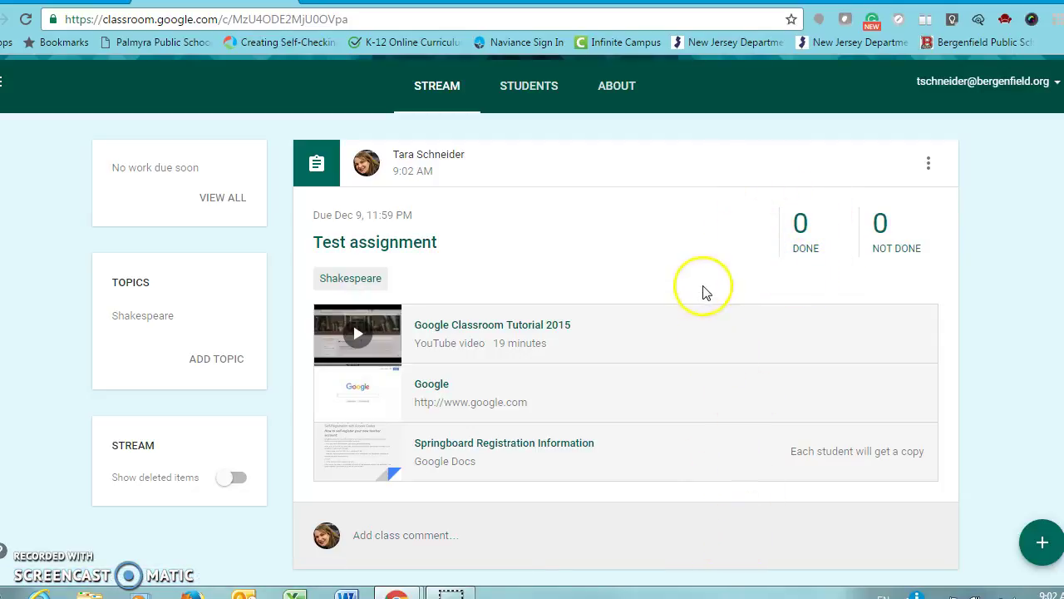
{"action": "left_click", "coordinate": [930, 166]}
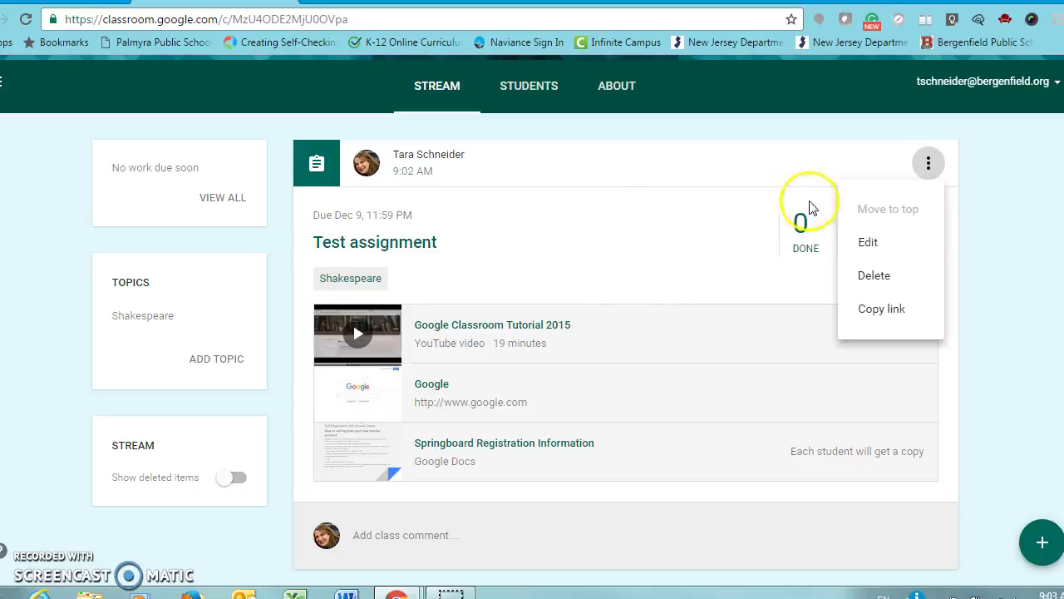
Step: Dismiss the post actions and switch to Google Drive in a new browser tab
{"action": "left_click", "coordinate": [504, 270]}
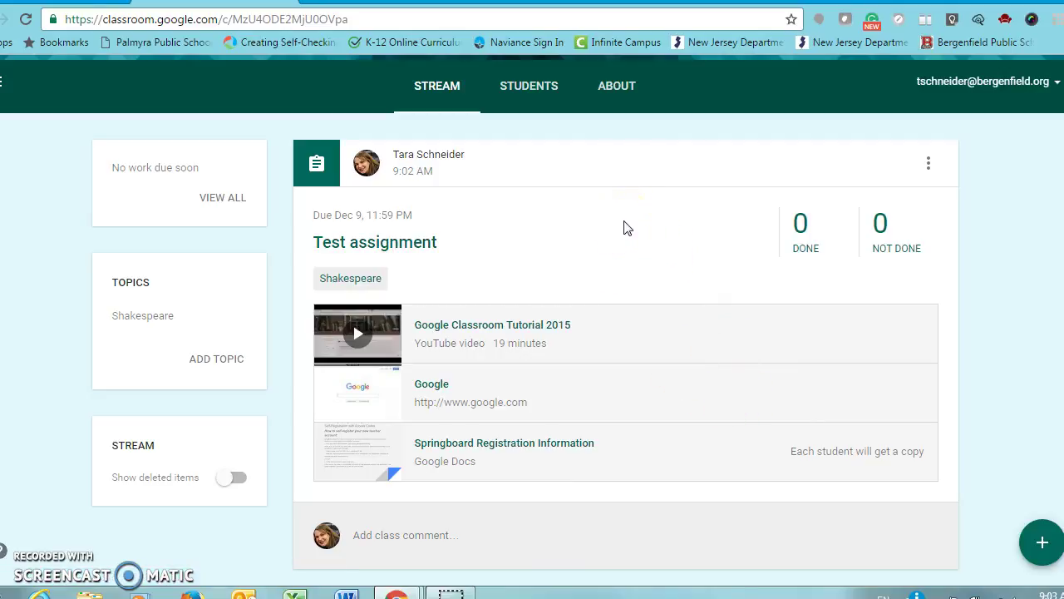
{"action": "key", "text": "ctrl+t"}
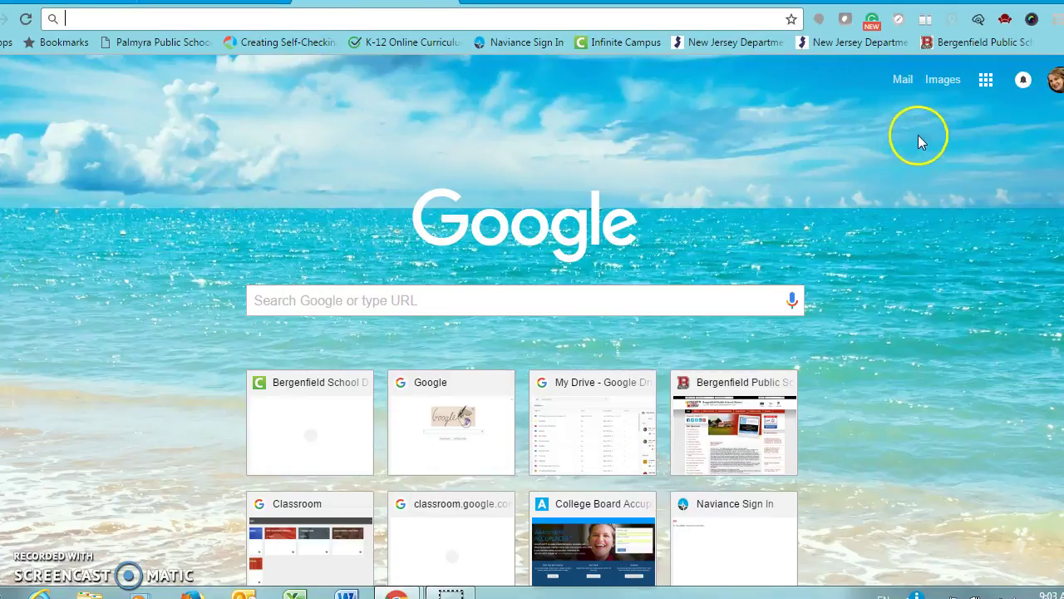
{"action": "left_click", "coordinate": [985, 80]}
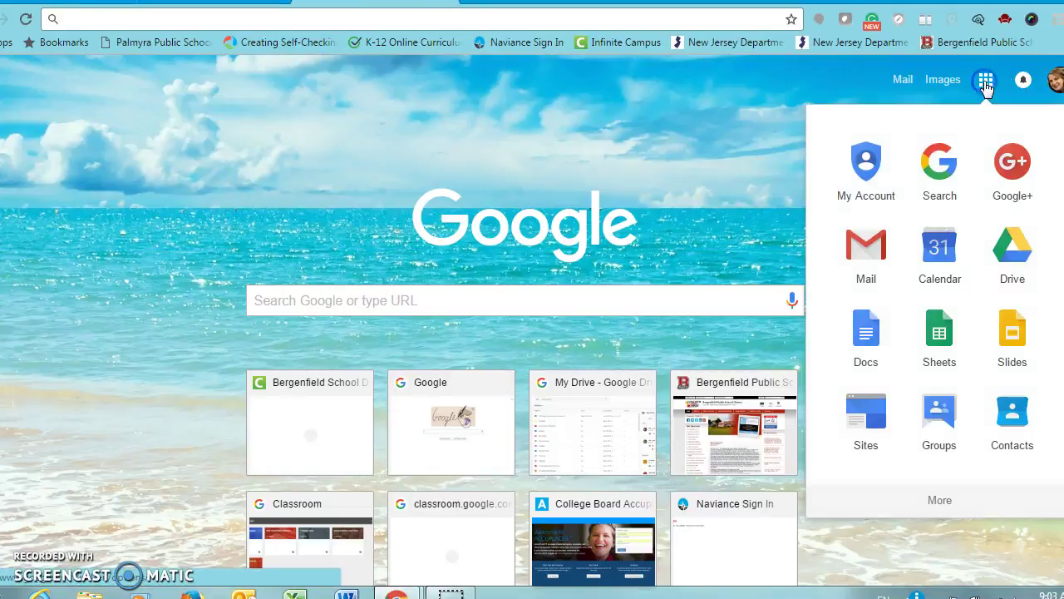
{"action": "left_click", "coordinate": [1007, 263]}
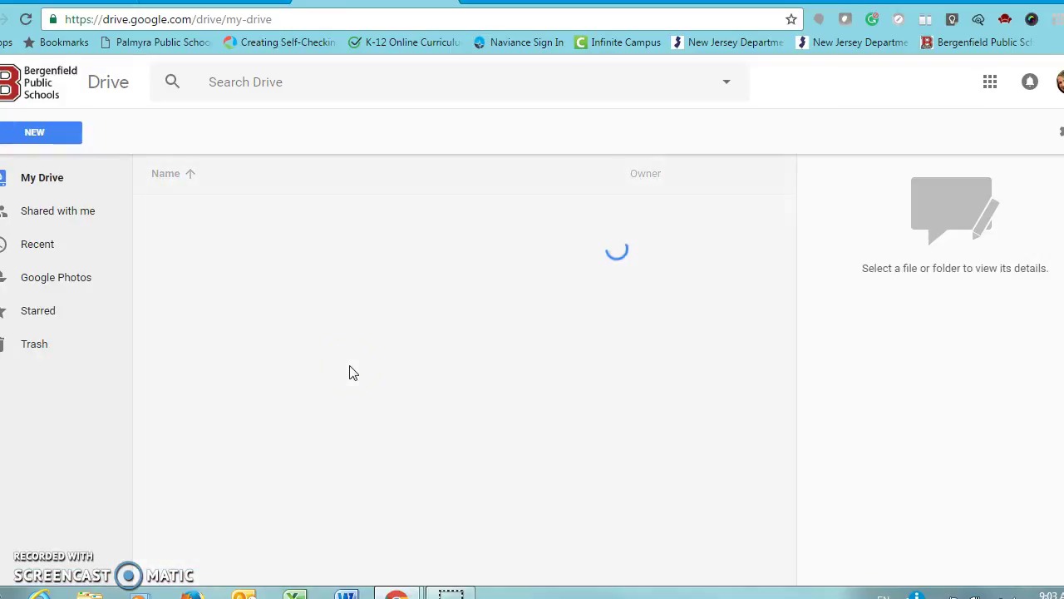
Step: Look inside the Classroom folder at the Test assignment folder of Test 3 Period 6, and return to the Classroom folder
{"action": "scroll", "coordinate": [349, 372], "scroll_direction": "down", "scroll_amount": 3}
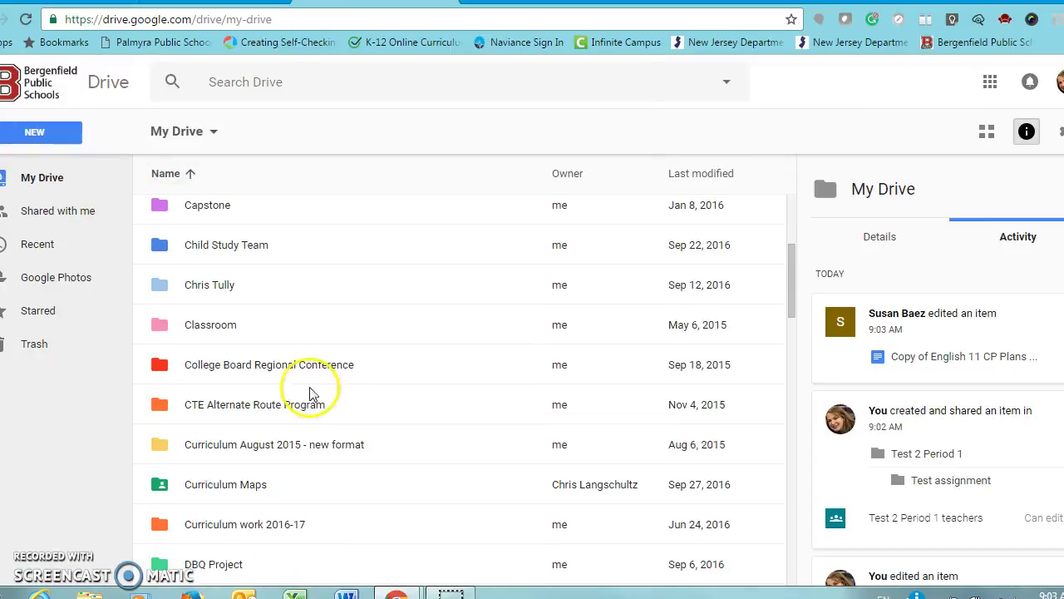
{"action": "double_click", "coordinate": [163, 330]}
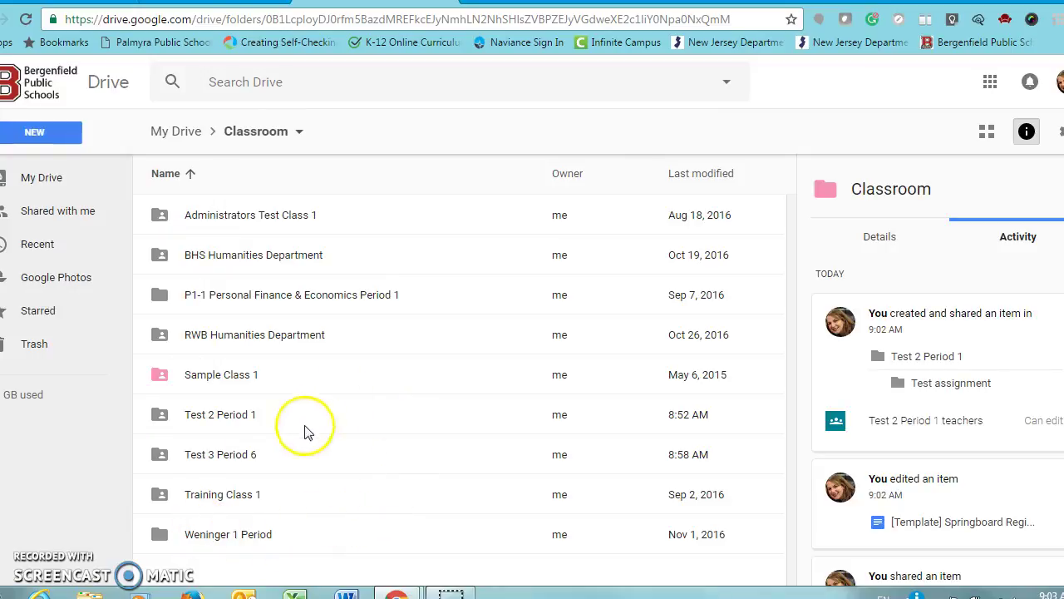
{"action": "double_click", "coordinate": [165, 462]}
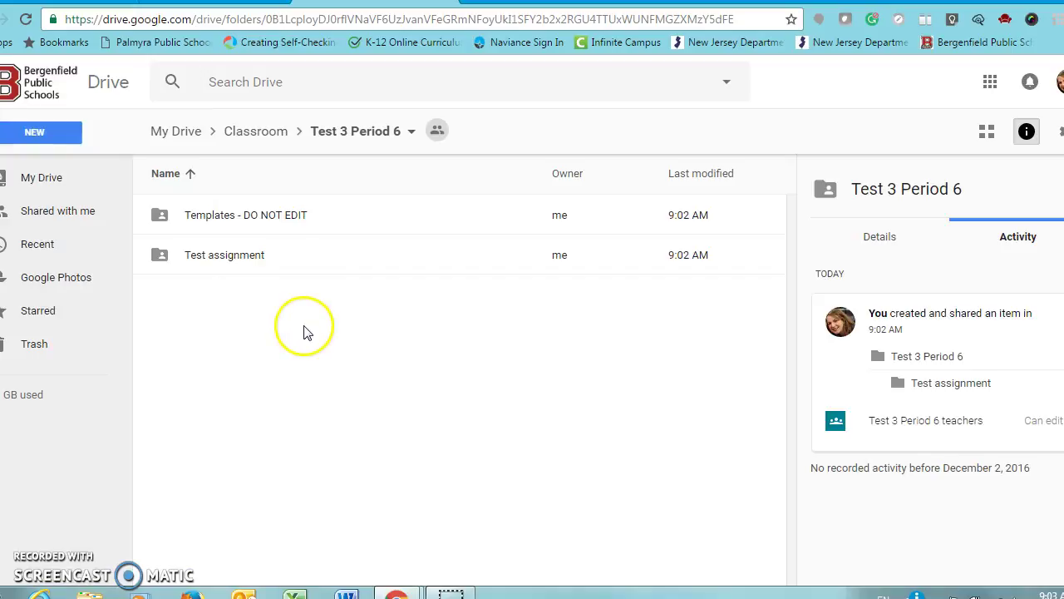
{"action": "double_click", "coordinate": [164, 261]}
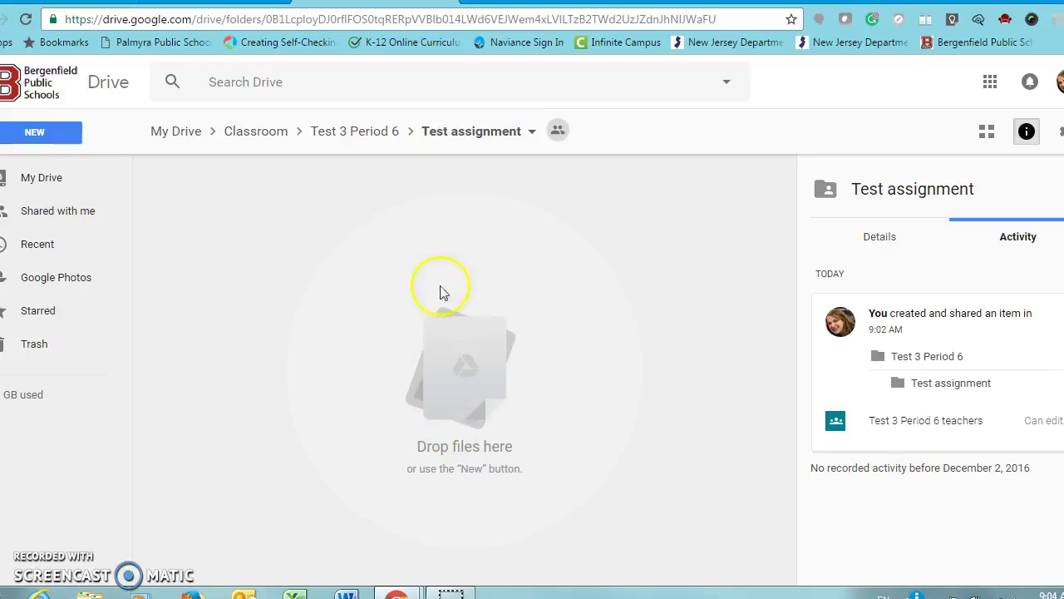
{"action": "left_click", "coordinate": [258, 134]}
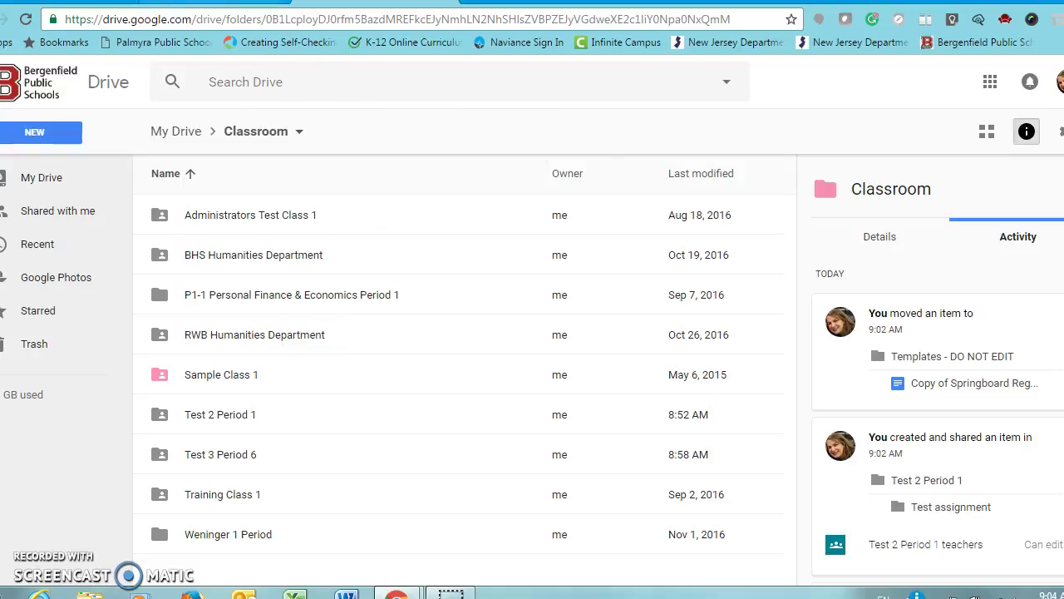
Step: Switch back to Google Classroom and review the test assignment's student work and instructions, and return to the class stream
{"action": "key", "text": "ctrl+Tab"}
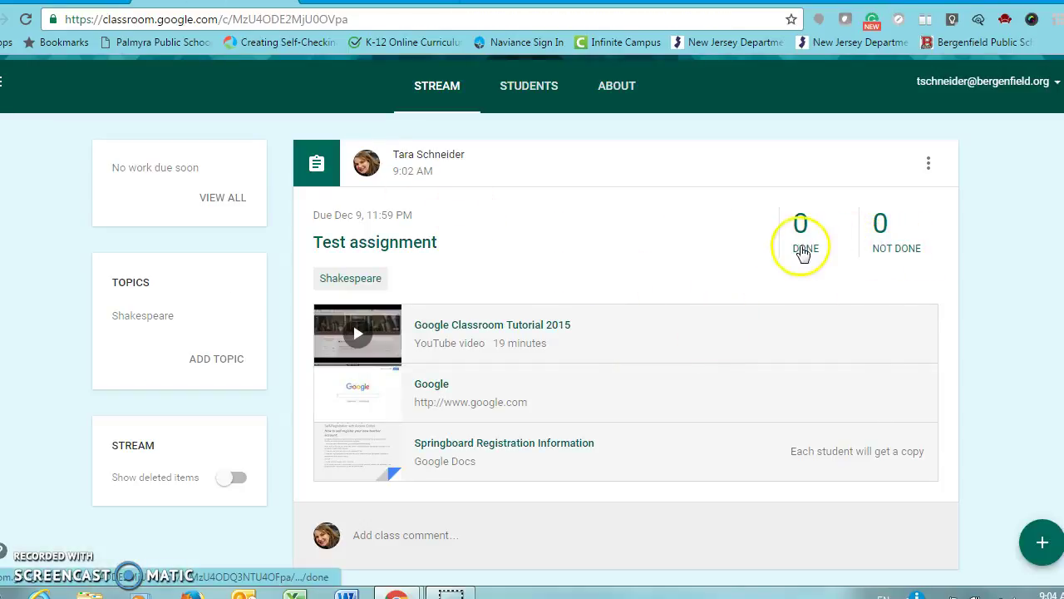
{"action": "left_click", "coordinate": [895, 254]}
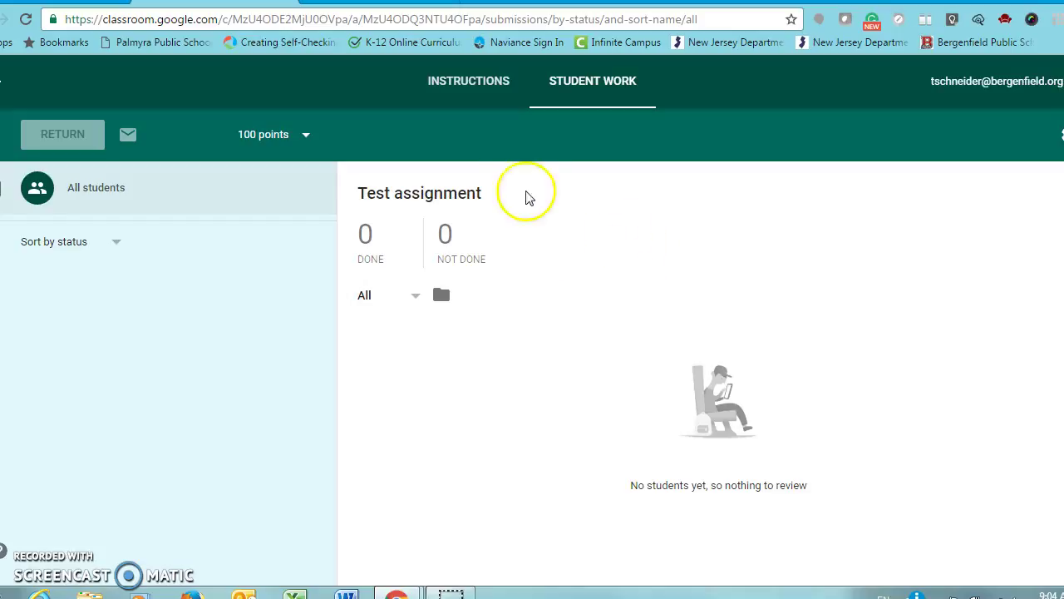
{"action": "left_click", "coordinate": [470, 82]}
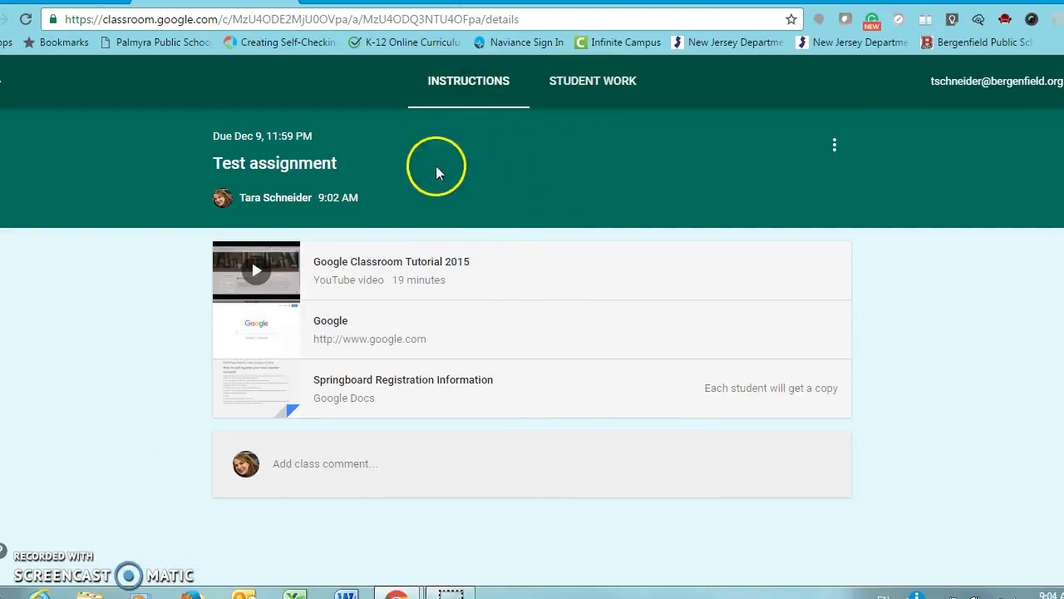
{"action": "left_click", "coordinate": [602, 93]}
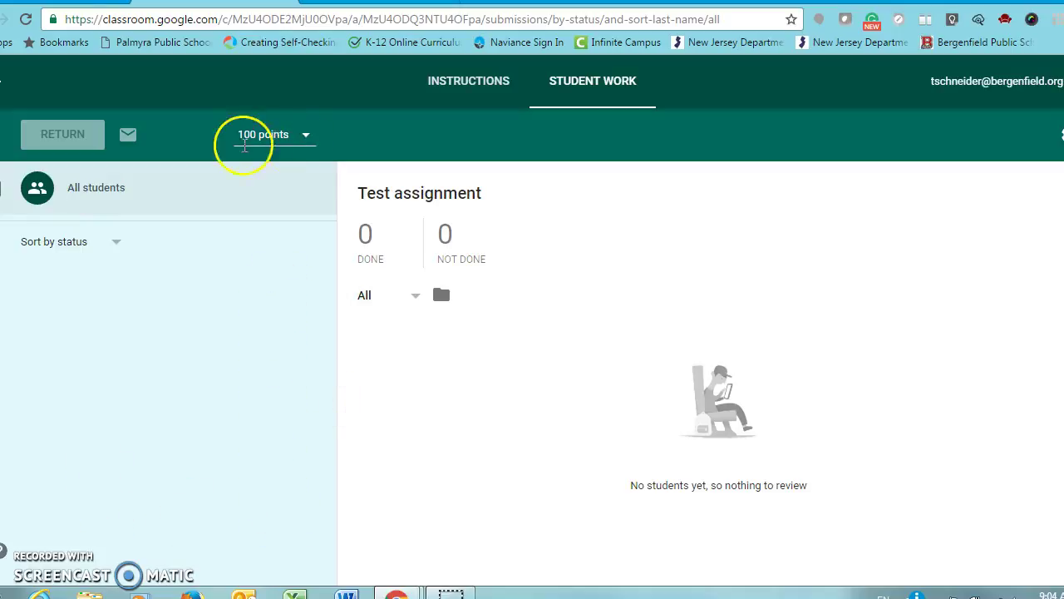
{"action": "left_click", "coordinate": [2, 80]}
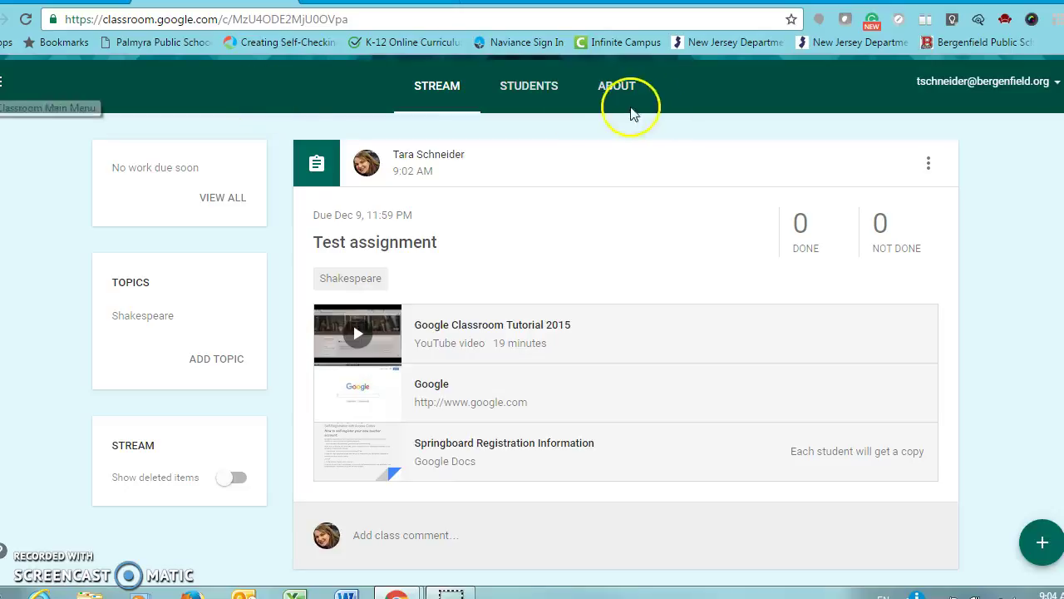
Step: Open the RWB Humanities Department class from the list of all classes
{"action": "left_click", "coordinate": [3, 83]}
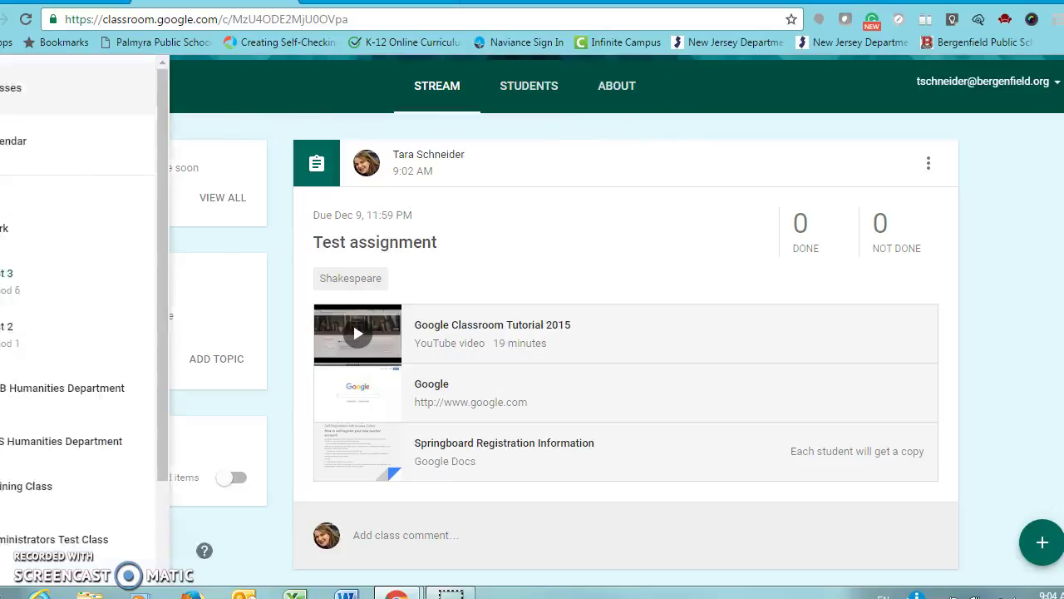
{"action": "left_click", "coordinate": [67, 100]}
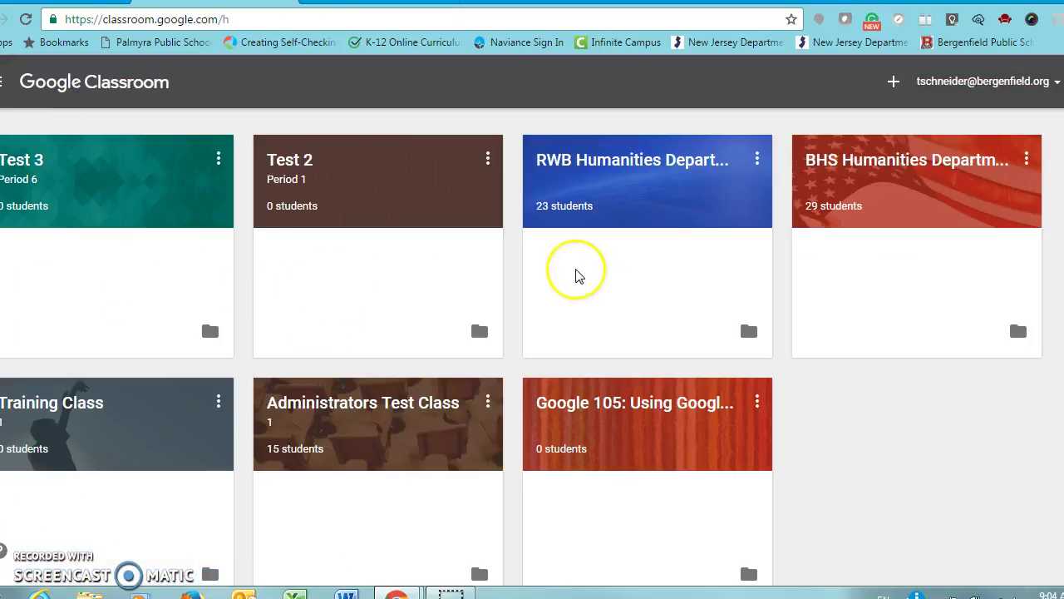
{"action": "left_click", "coordinate": [591, 154]}
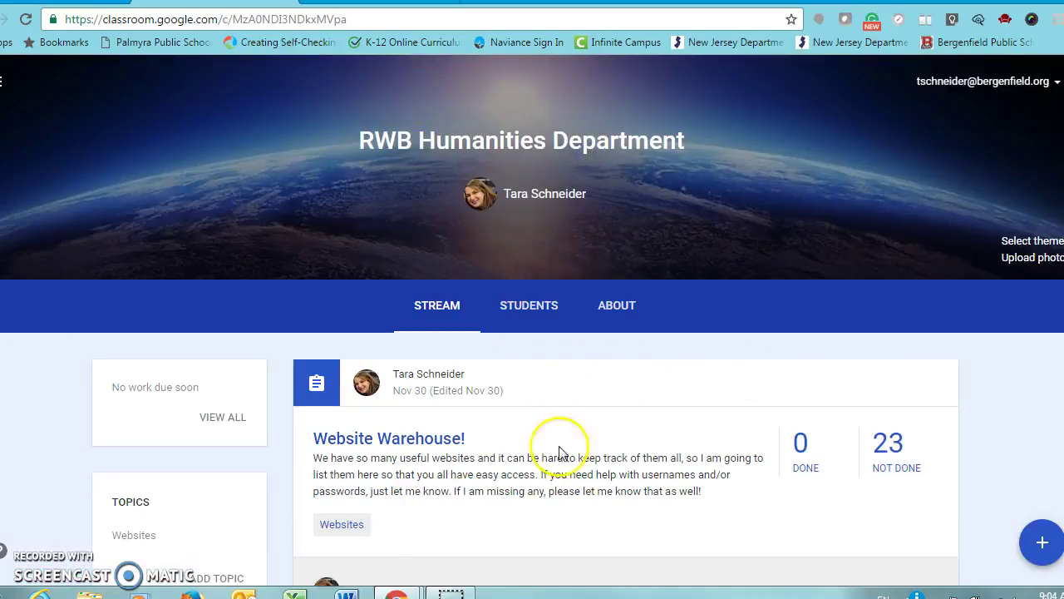
Step: Find the Test assignment in the class stream and examine its student work that is not done
{"action": "scroll", "coordinate": [582, 453], "scroll_direction": "down", "scroll_amount": 1}
{"action": "scroll", "coordinate": [602, 453], "scroll_direction": "down", "scroll_amount": 15}
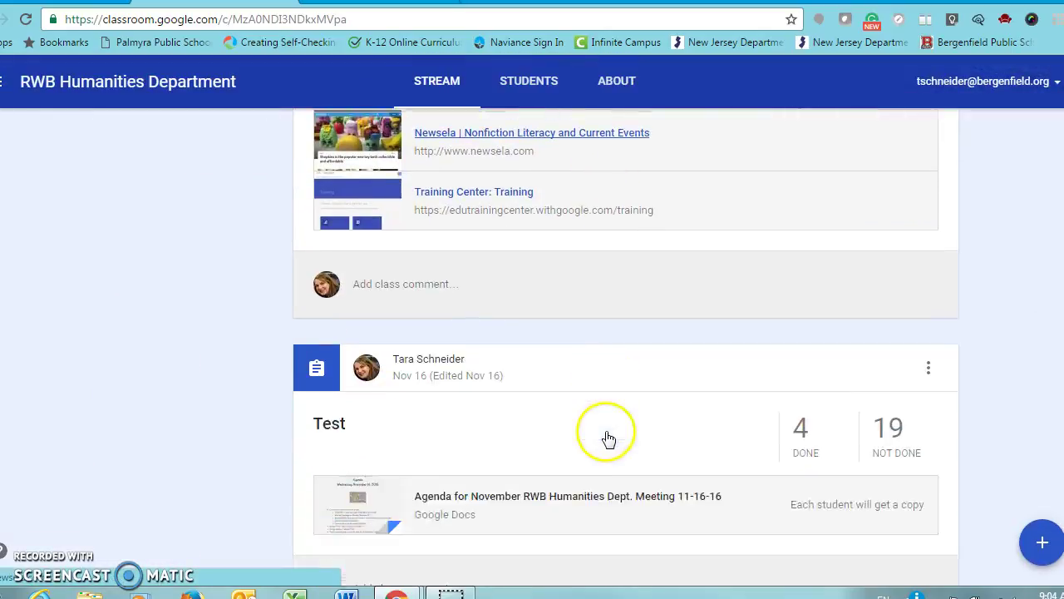
{"action": "scroll", "coordinate": [607, 438], "scroll_direction": "down", "scroll_amount": 1}
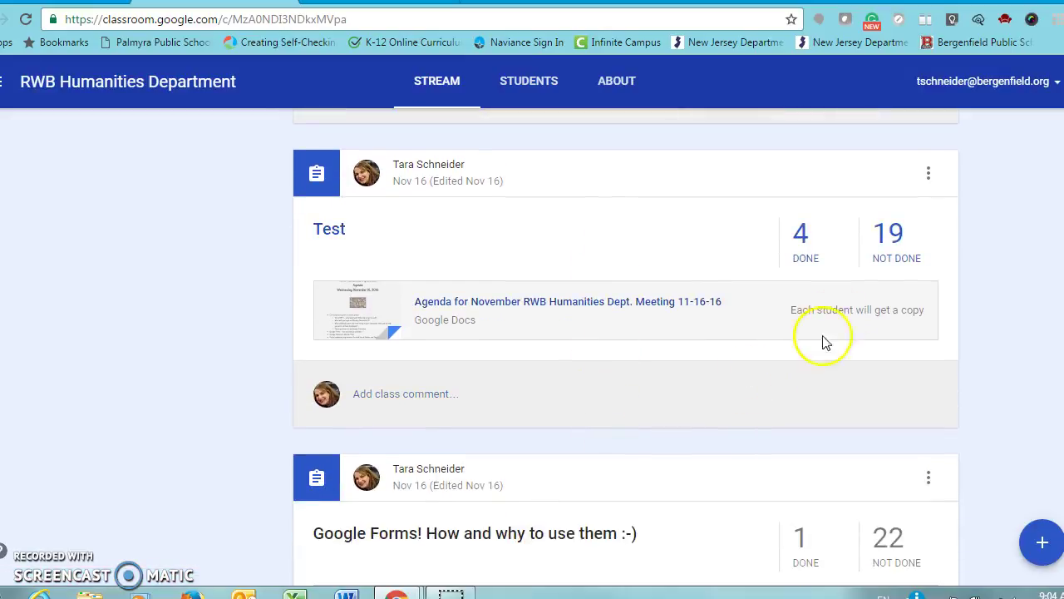
{"action": "left_click", "coordinate": [893, 244]}
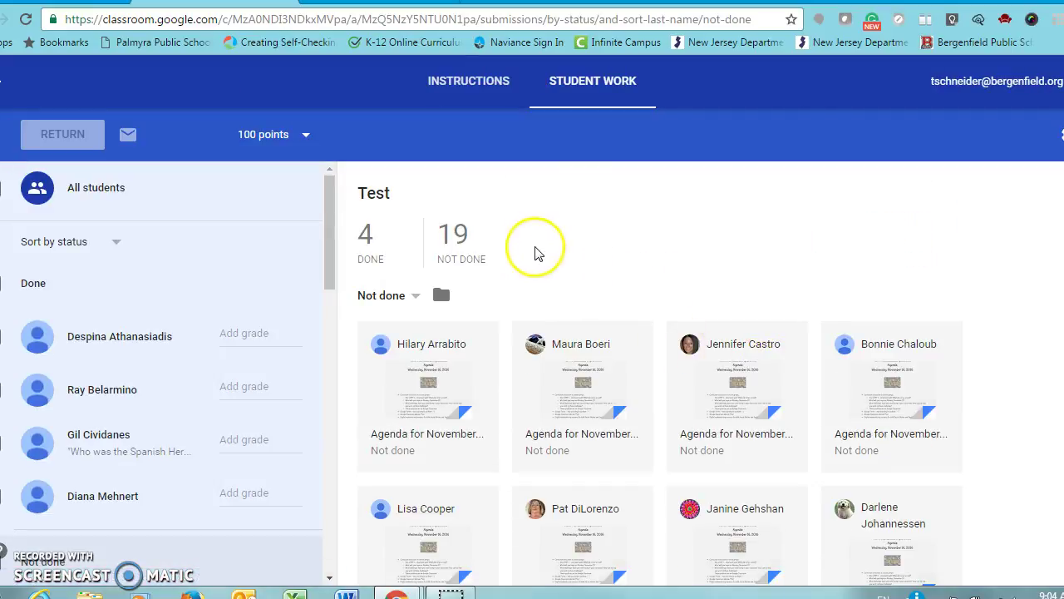
{"action": "scroll", "coordinate": [975, 409], "scroll_direction": "down", "scroll_amount": 5}
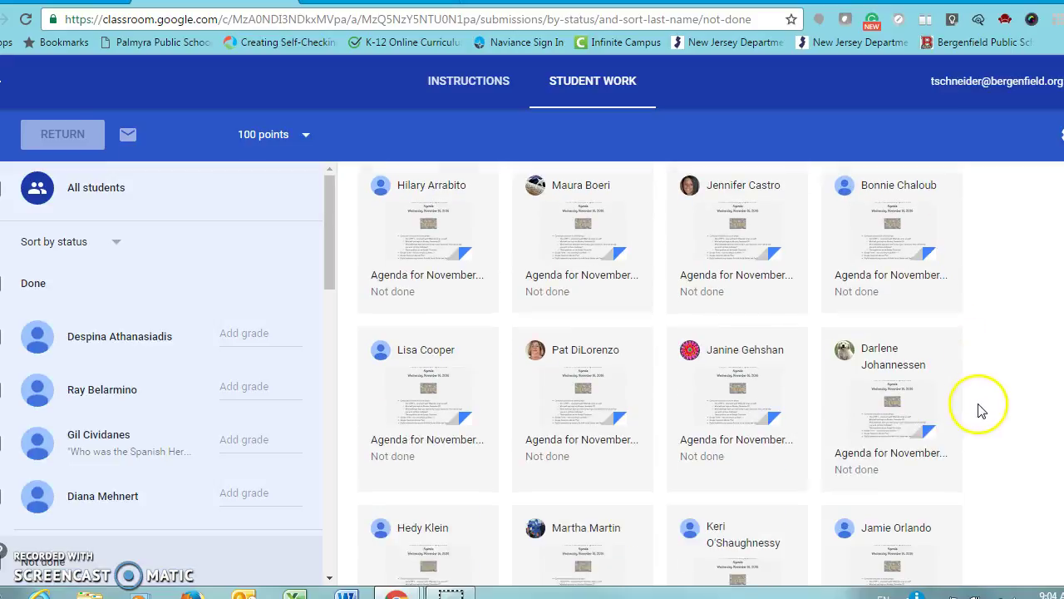
{"action": "scroll", "coordinate": [986, 404], "scroll_direction": "up", "scroll_amount": 7}
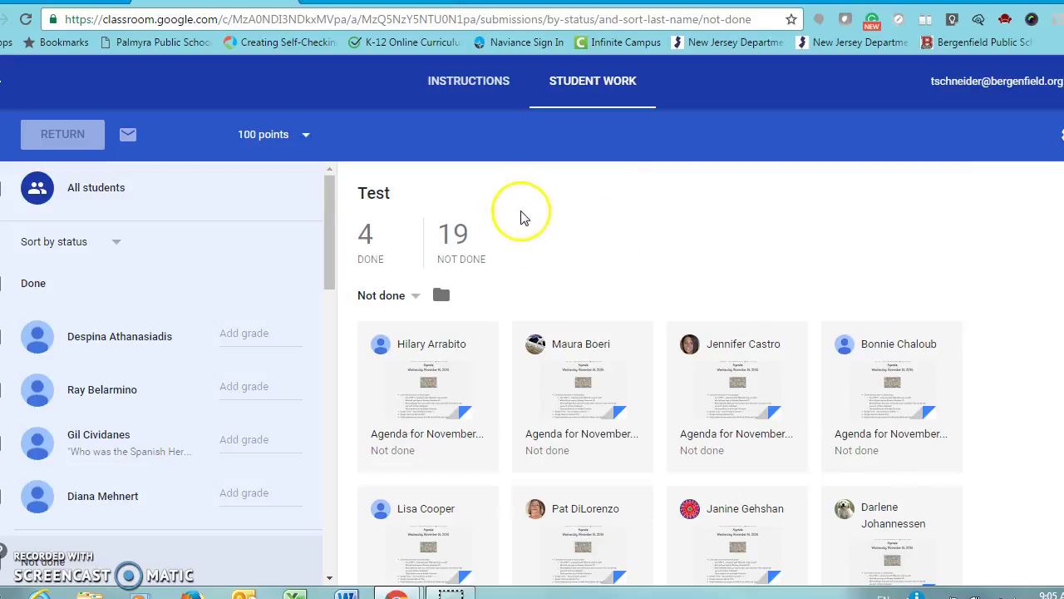
{"action": "scroll", "coordinate": [1004, 436], "scroll_direction": "down", "scroll_amount": 2}
{"action": "scroll", "coordinate": [1007, 432], "scroll_direction": "up", "scroll_amount": 2}
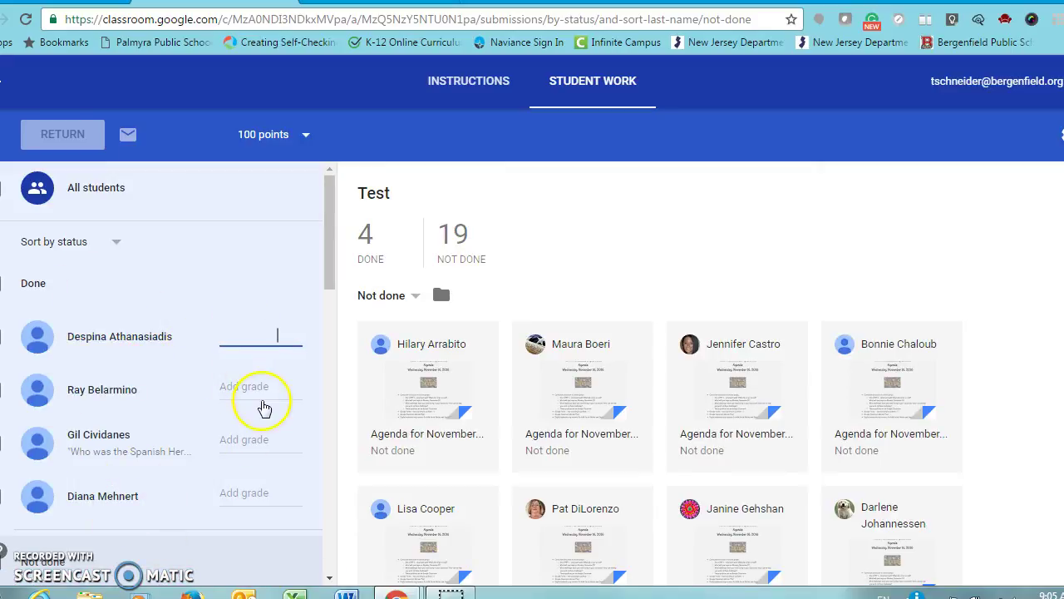
Step: Enter trial grades of 10 for the first two students listed as done, and clear both grades
{"action": "type", "text": "10"}
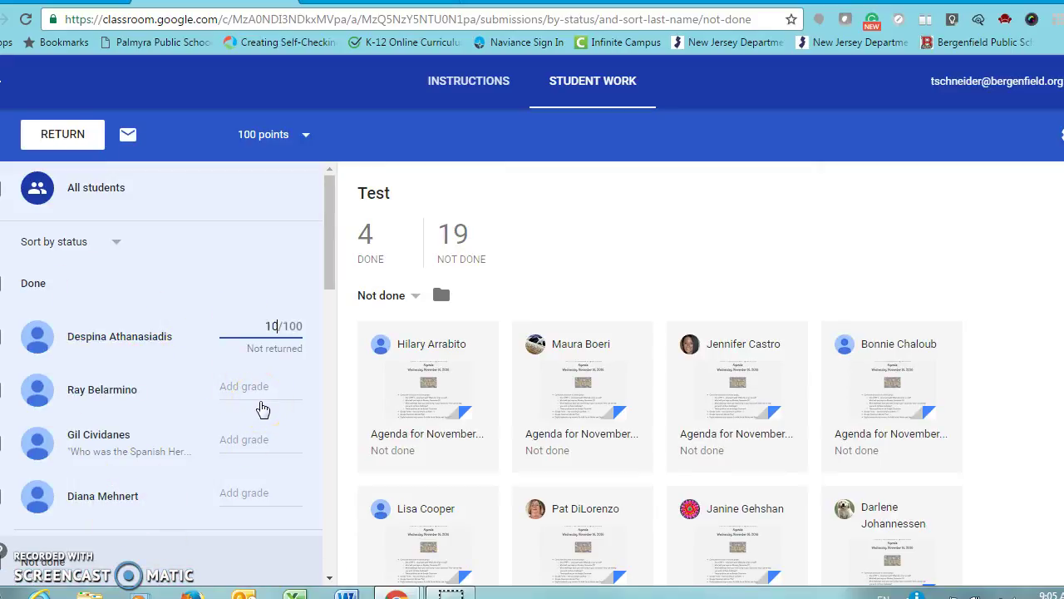
{"action": "left_click", "coordinate": [246, 384]}
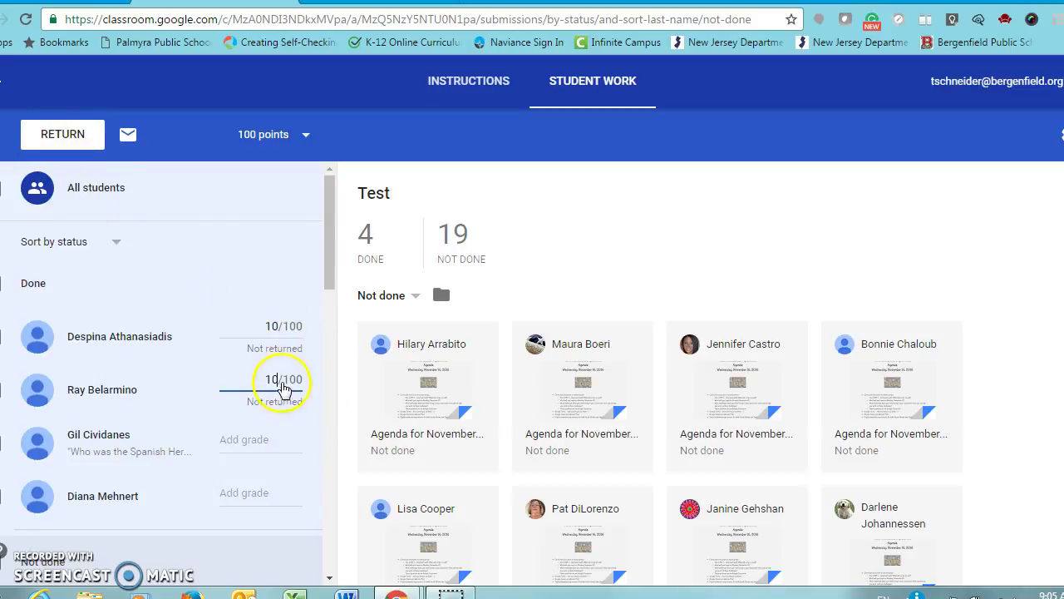
{"action": "key", "text": "BackSpace"}
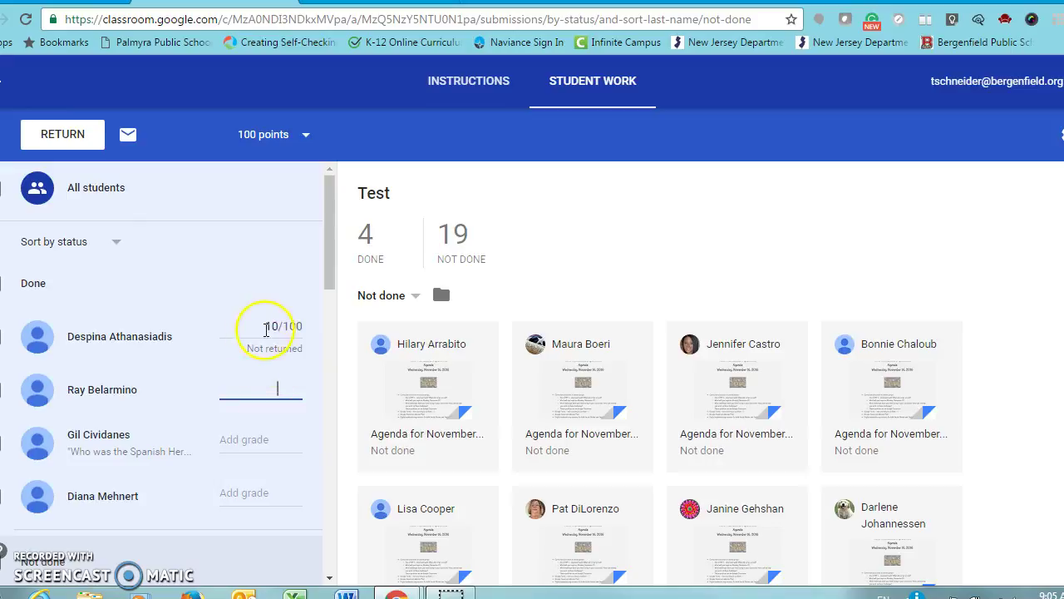
{"action": "key", "text": "BackSpace"}
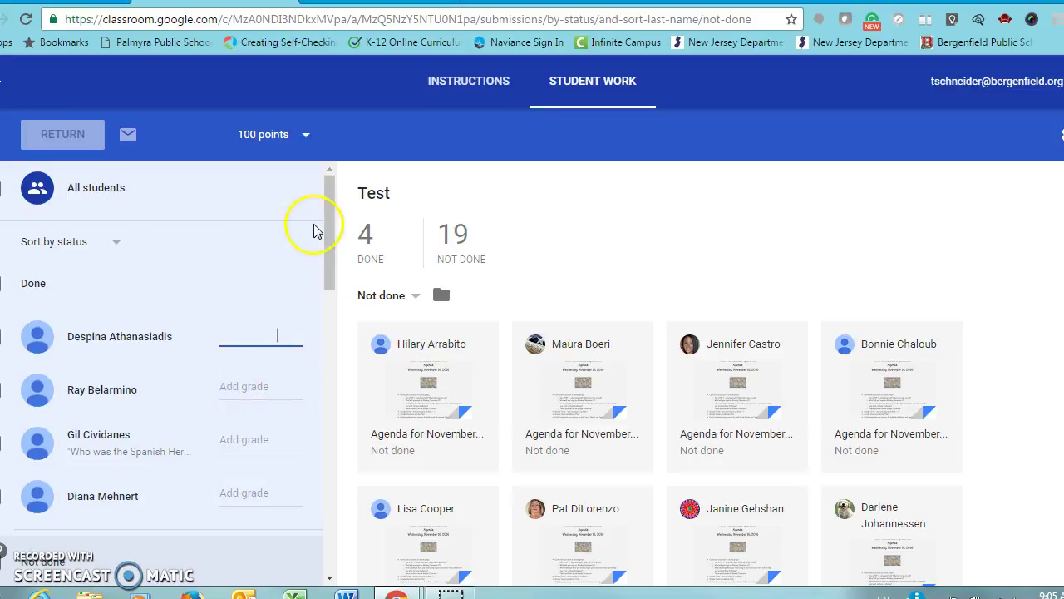
Step: Set the Test assignment's point value to 10 and update it
{"action": "left_click", "coordinate": [306, 136]}
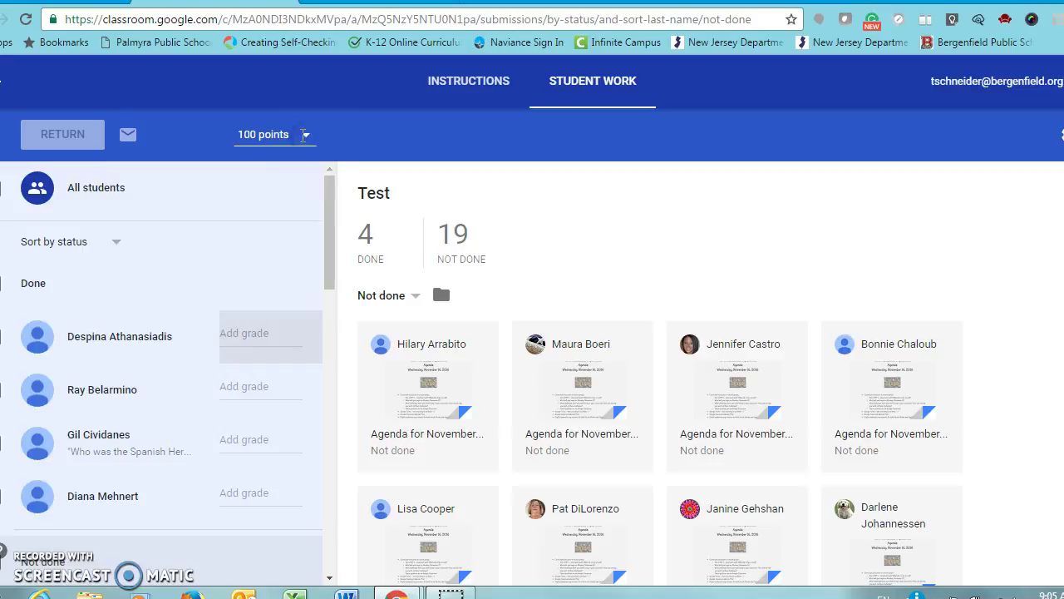
{"action": "left_click", "coordinate": [276, 134]}
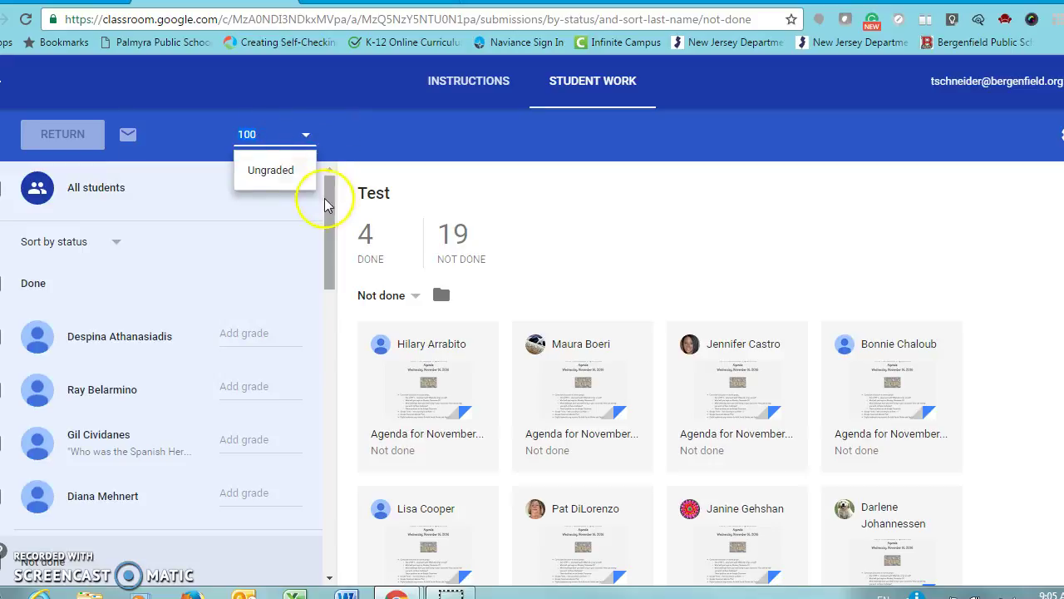
{"action": "type", "text": "10"}
{"action": "left_click", "coordinate": [474, 198]}
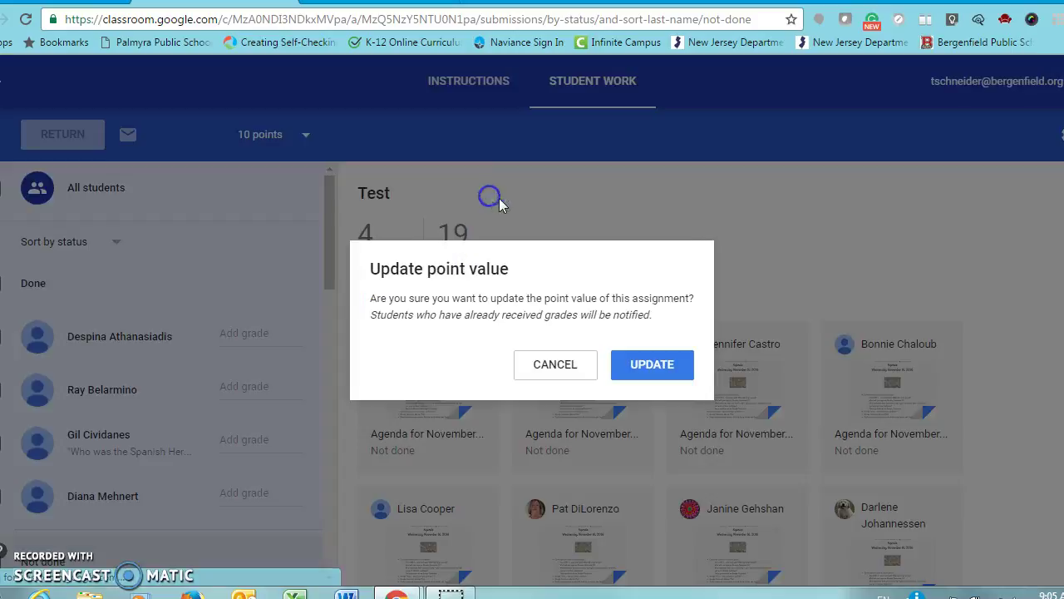
{"action": "left_click", "coordinate": [648, 376]}
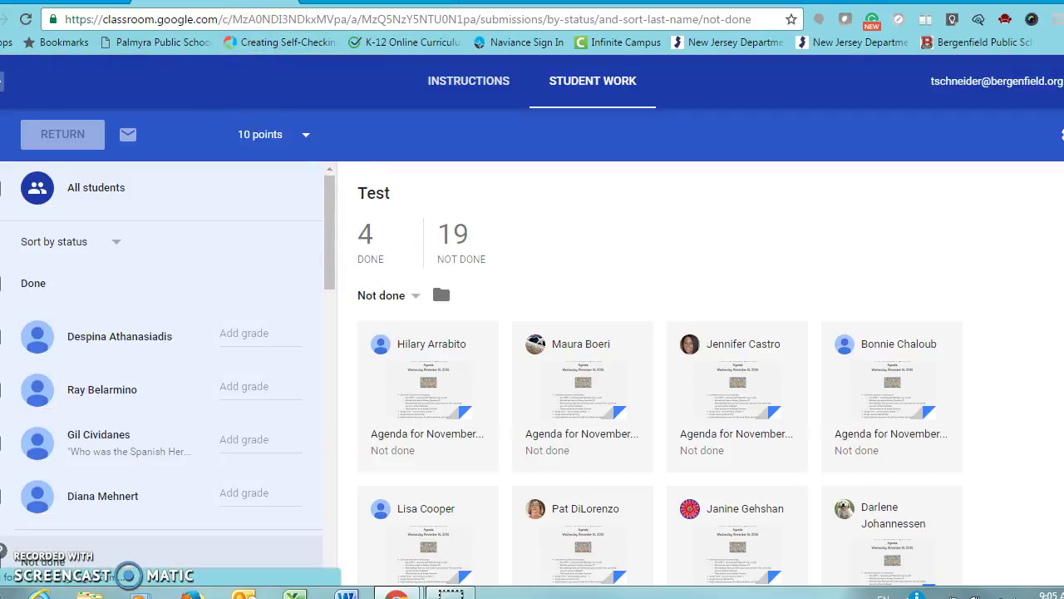
Step: Return to the class stream and review the actions for the Website Warehouse! post and the options for creating new posts
{"action": "left_click", "coordinate": [2, 80]}
{"action": "scroll", "coordinate": [1016, 285], "scroll_direction": "up", "scroll_amount": 10}
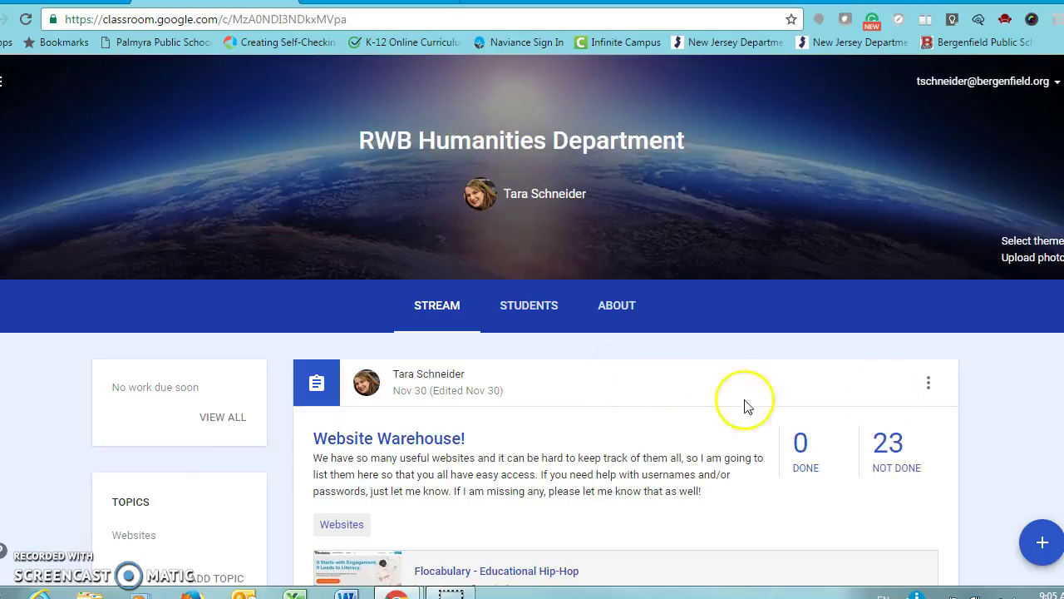
{"action": "left_click", "coordinate": [928, 383]}
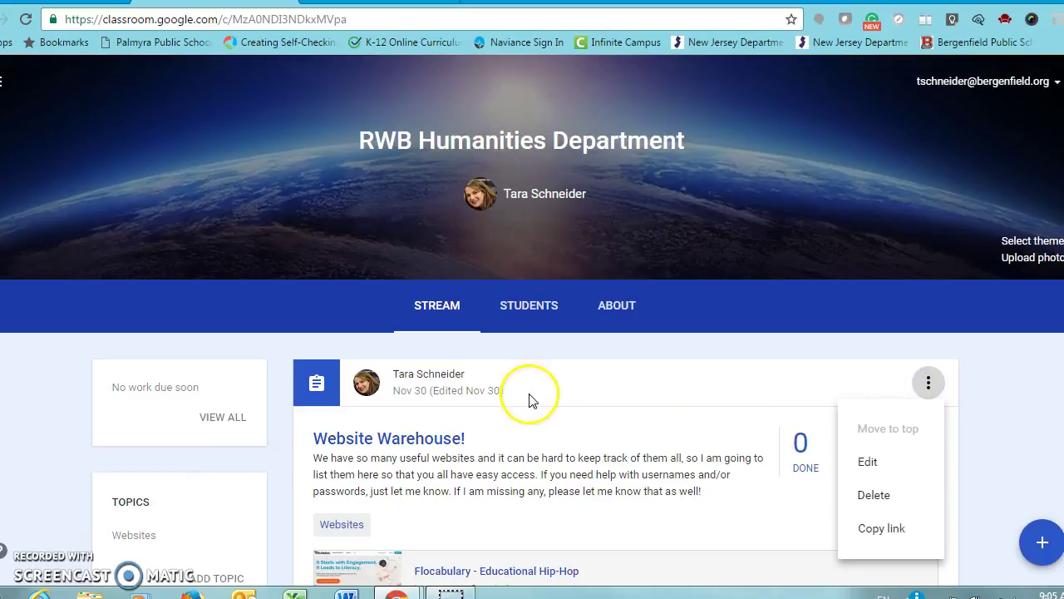
{"action": "left_click", "coordinate": [557, 389]}
{"action": "scroll", "coordinate": [967, 402], "scroll_direction": "down", "scroll_amount": 2}
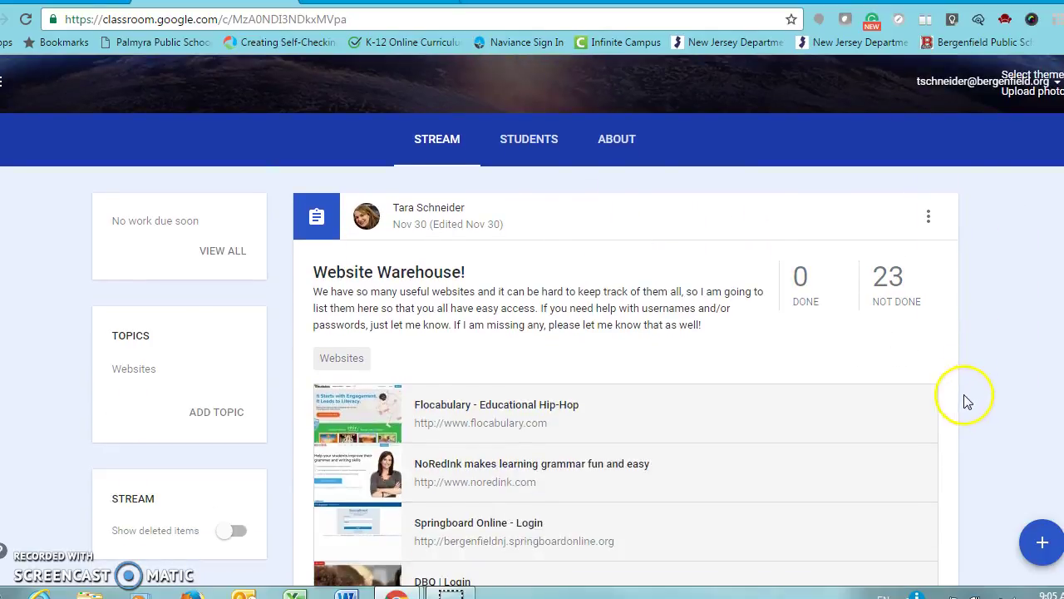
{"action": "mouse_move", "coordinate": [1046, 550]}
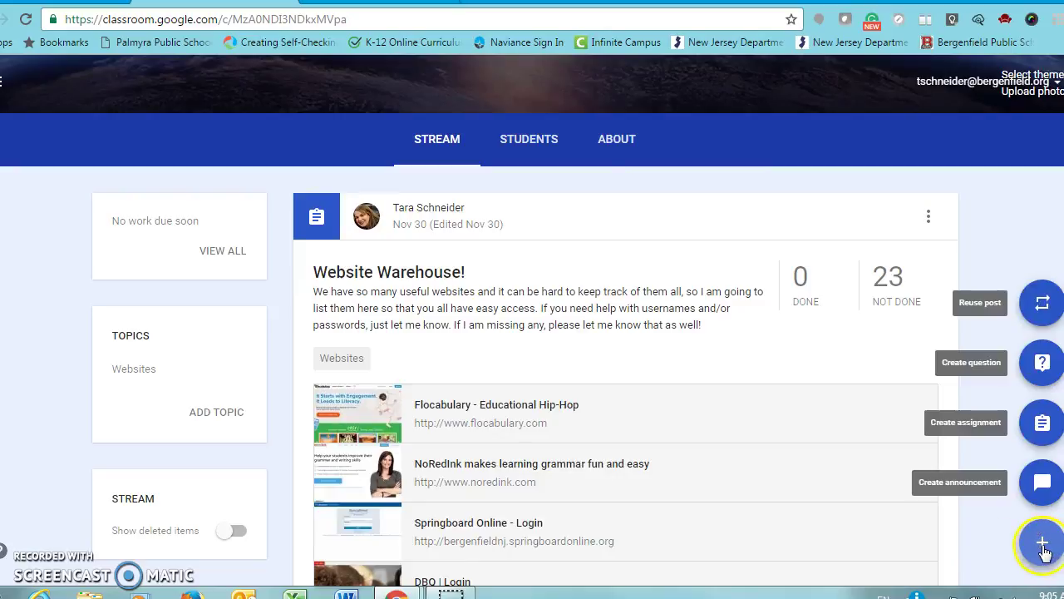
Step: Select the Website Warehouse! post from BHS Humanities Department for reuse, with new copies of all attachments
{"action": "left_click", "coordinate": [1038, 304]}
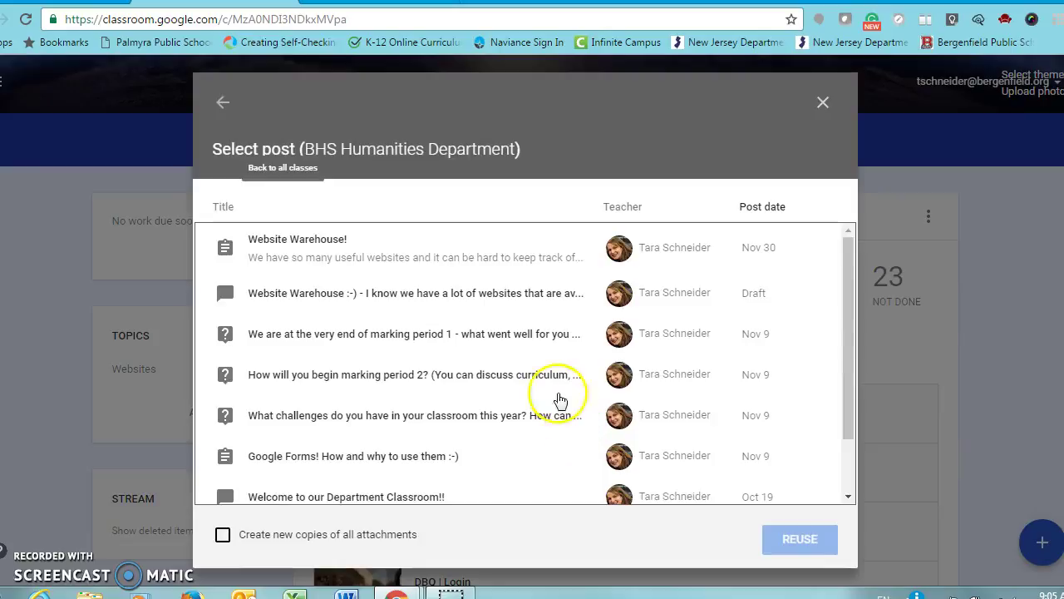
{"action": "left_click", "coordinate": [304, 257]}
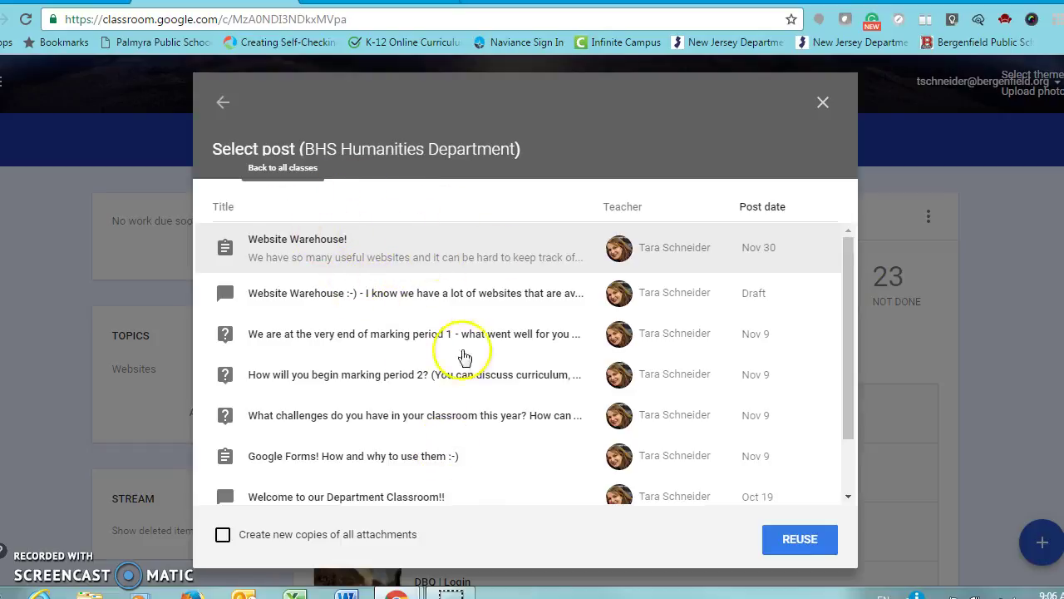
{"action": "scroll", "coordinate": [483, 361], "scroll_direction": "down", "scroll_amount": 2}
{"action": "scroll", "coordinate": [478, 374], "scroll_direction": "up", "scroll_amount": 2}
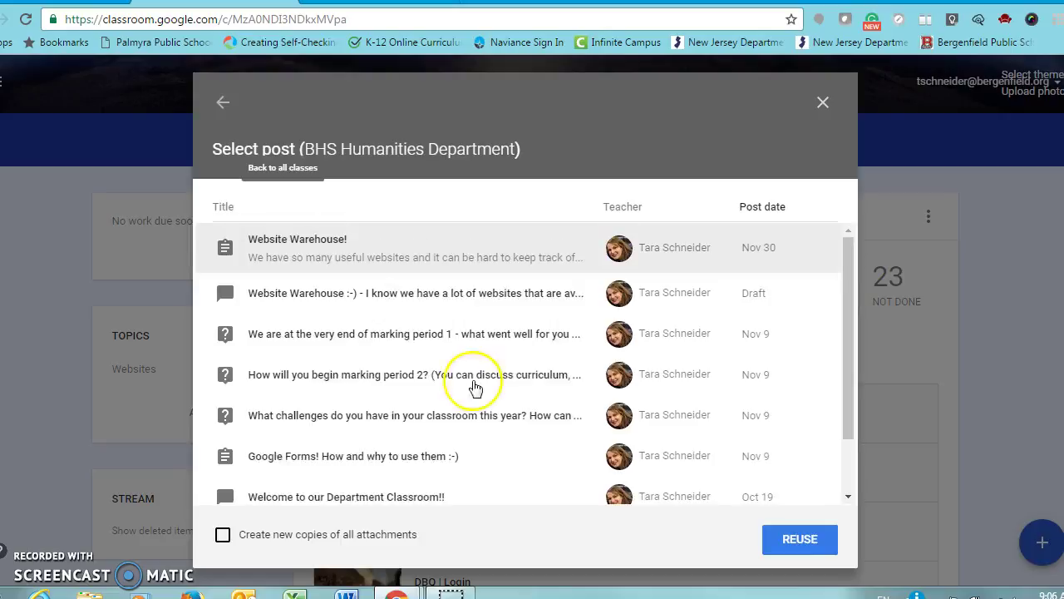
{"action": "left_click", "coordinate": [222, 535]}
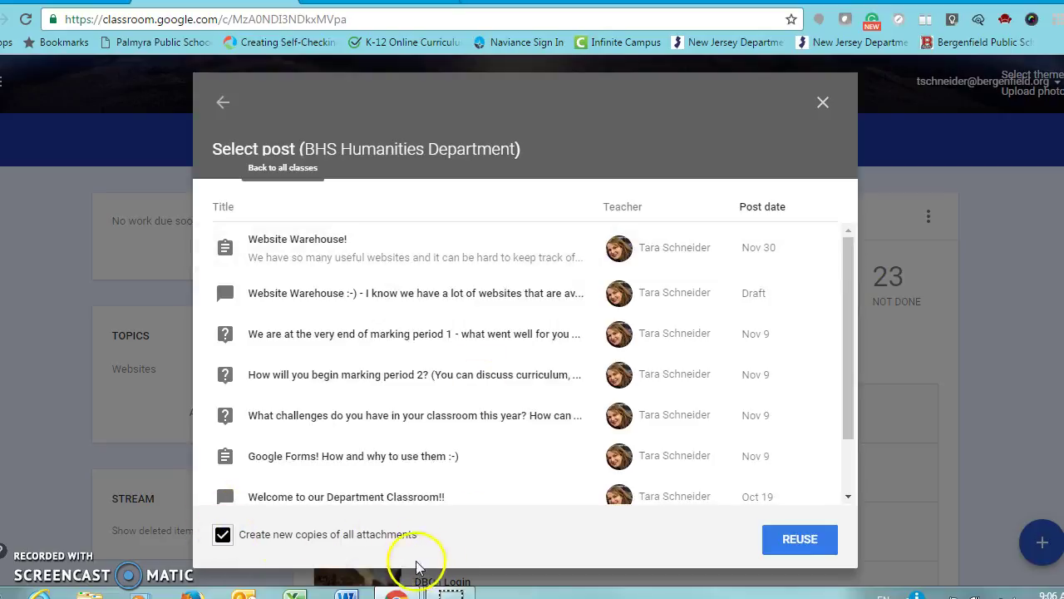
Step: Go back to the list of classes for reusing a post, try selecting Test 3 and Test 2, and close without reusing anything
{"action": "left_click", "coordinate": [223, 101]}
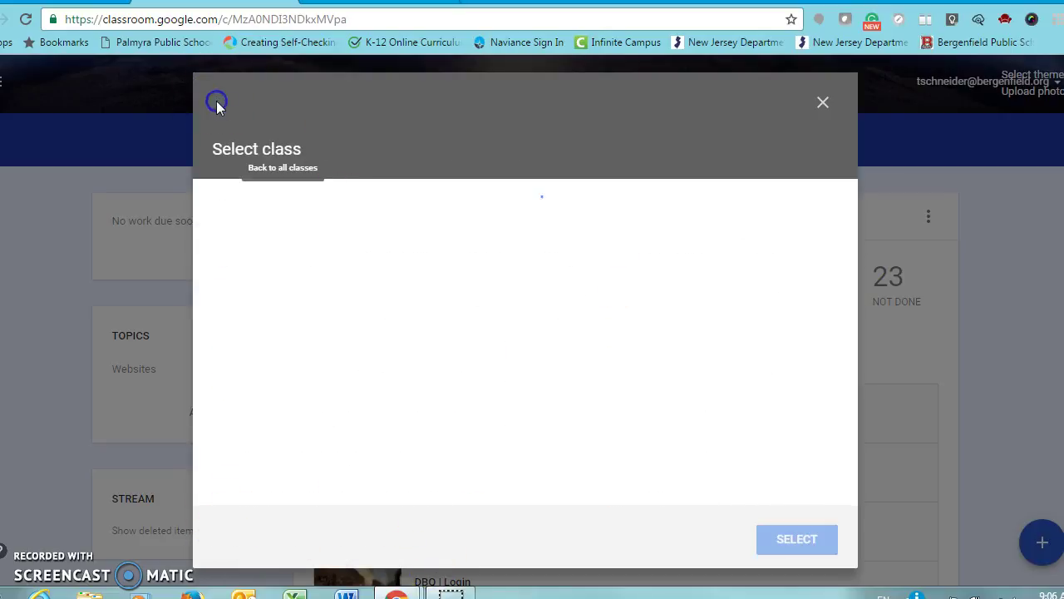
{"action": "left_click", "coordinate": [287, 259]}
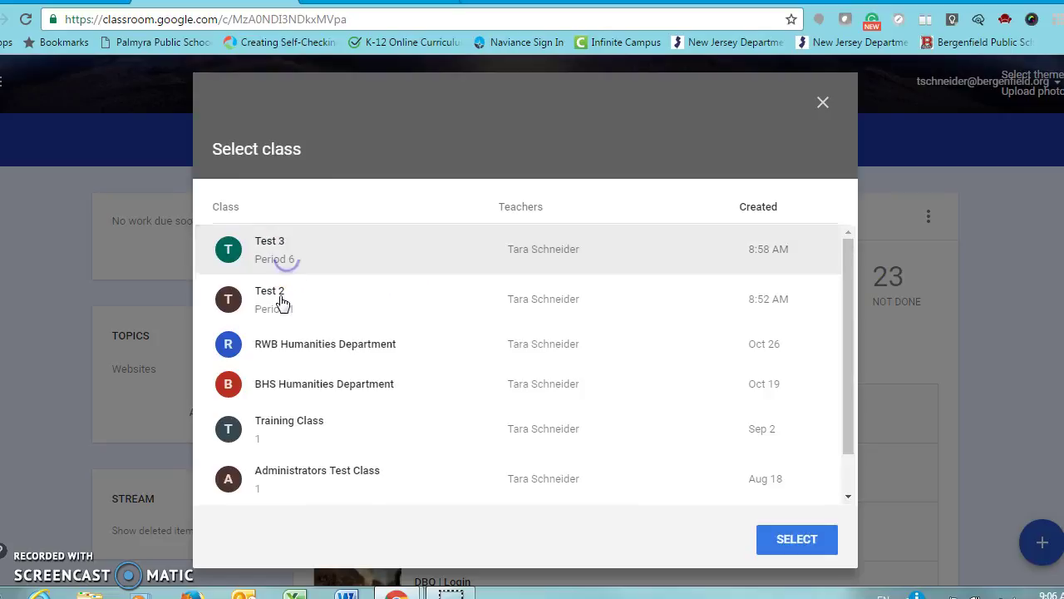
{"action": "left_click", "coordinate": [283, 303]}
{"action": "left_click", "coordinate": [274, 264]}
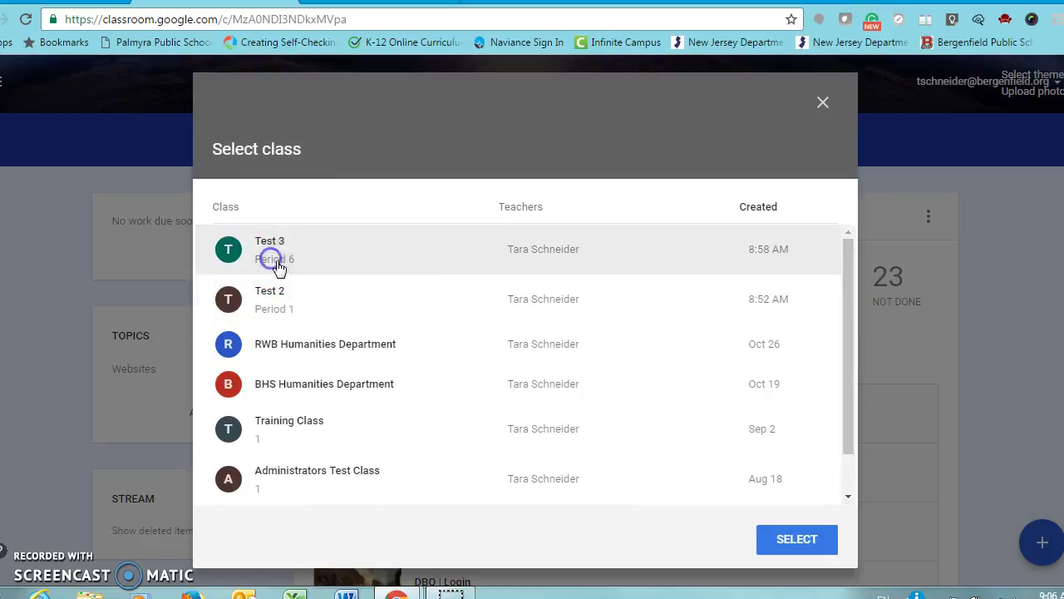
{"action": "left_click", "coordinate": [822, 102]}
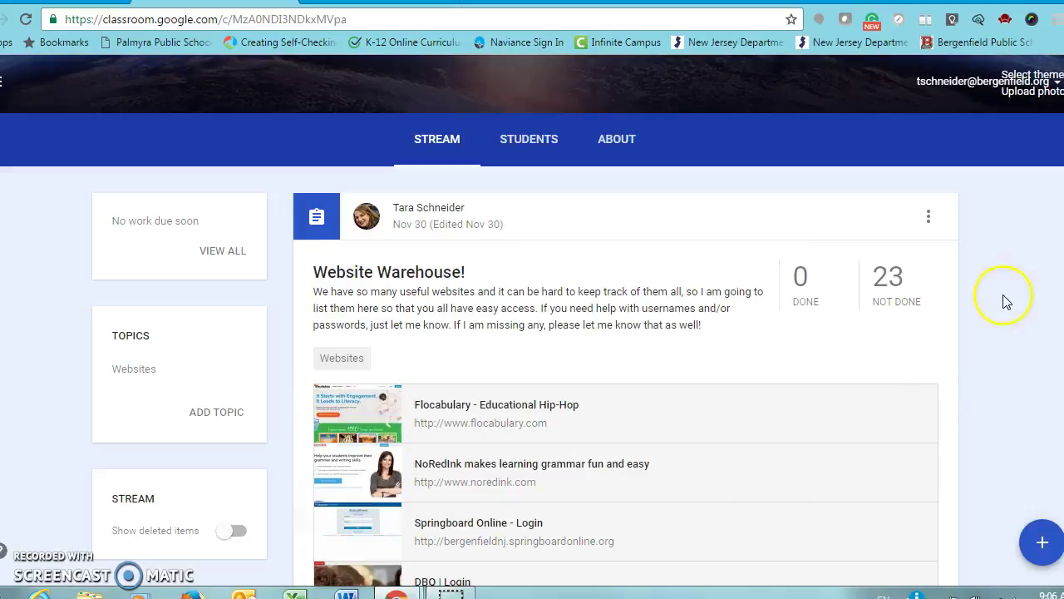
{"action": "scroll", "coordinate": [1031, 465], "scroll_direction": "down", "scroll_amount": 1}
{"action": "mouse_move", "coordinate": [1043, 542]}
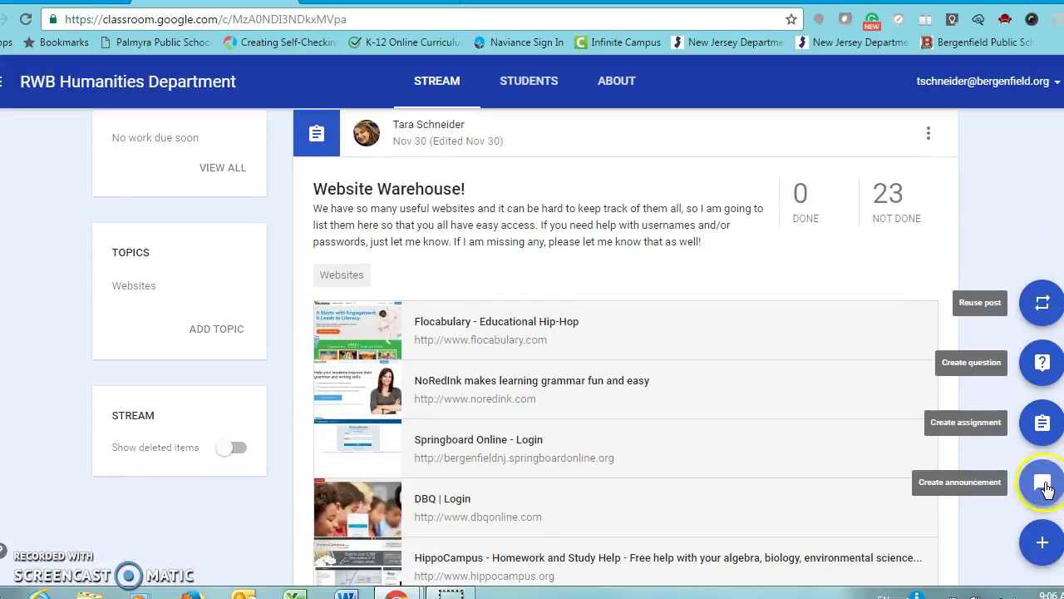
{"action": "left_click", "coordinate": [1043, 485]}
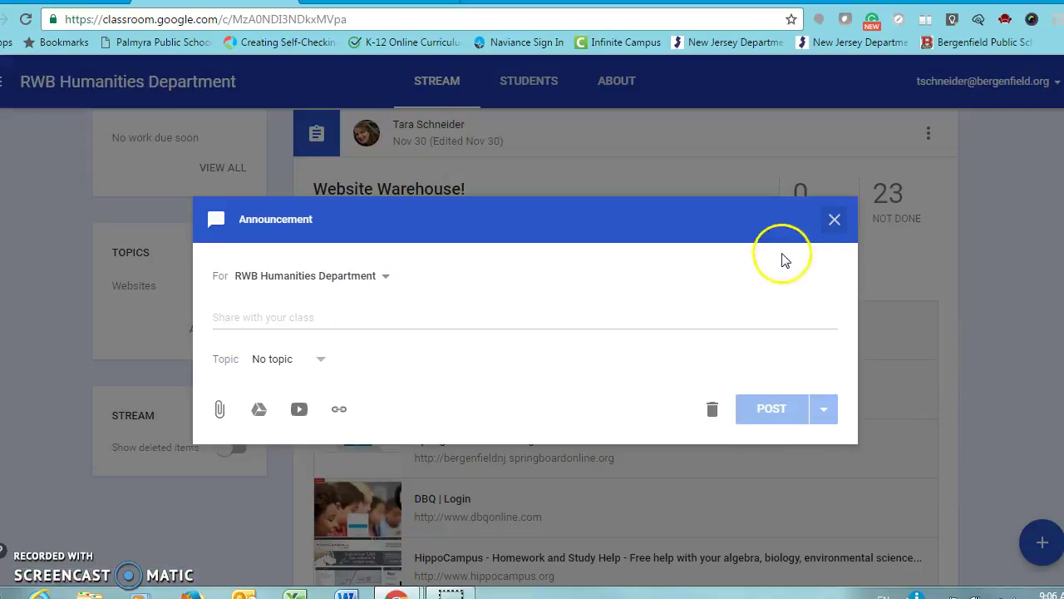
{"action": "left_click", "coordinate": [833, 219]}
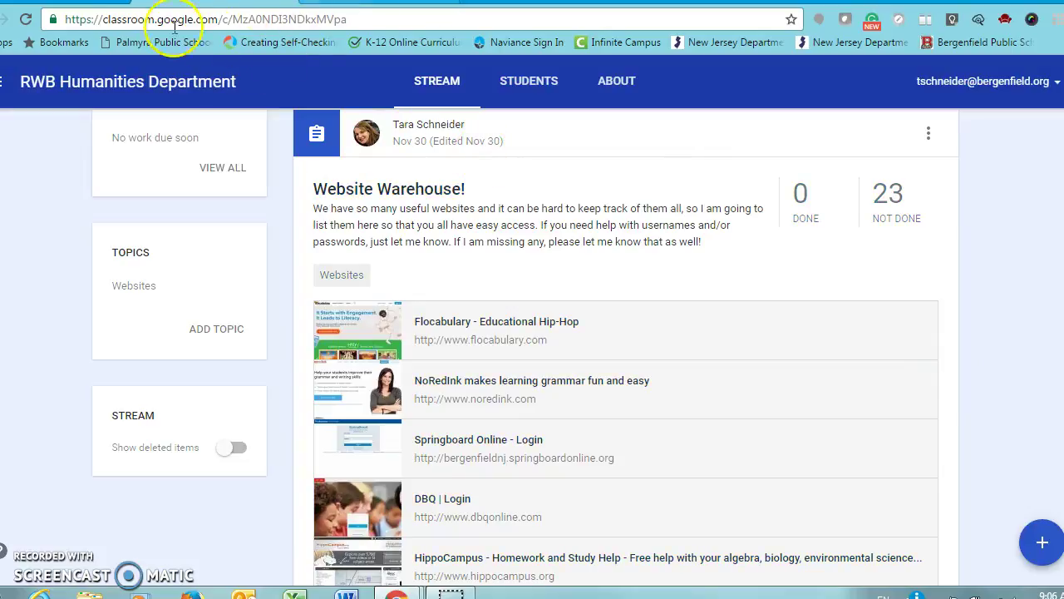
Step: Open the Test 3 Period 6 class and post the announcement "Welcome to our class!" to its stream
{"action": "left_click", "coordinate": [2, 80]}
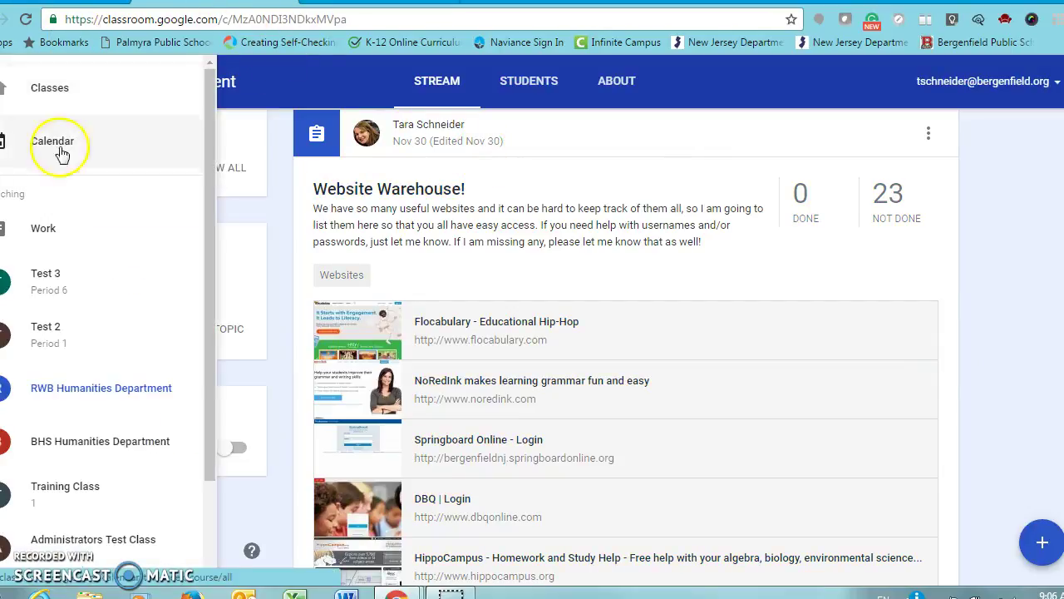
{"action": "left_click", "coordinate": [74, 286]}
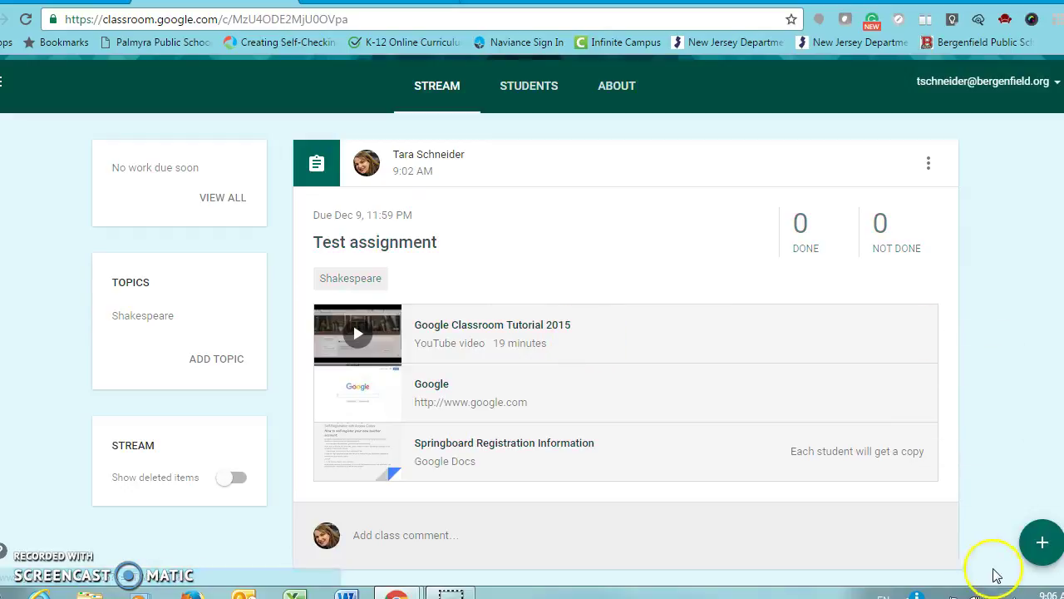
{"action": "mouse_move", "coordinate": [1035, 537]}
{"action": "left_click", "coordinate": [1042, 487]}
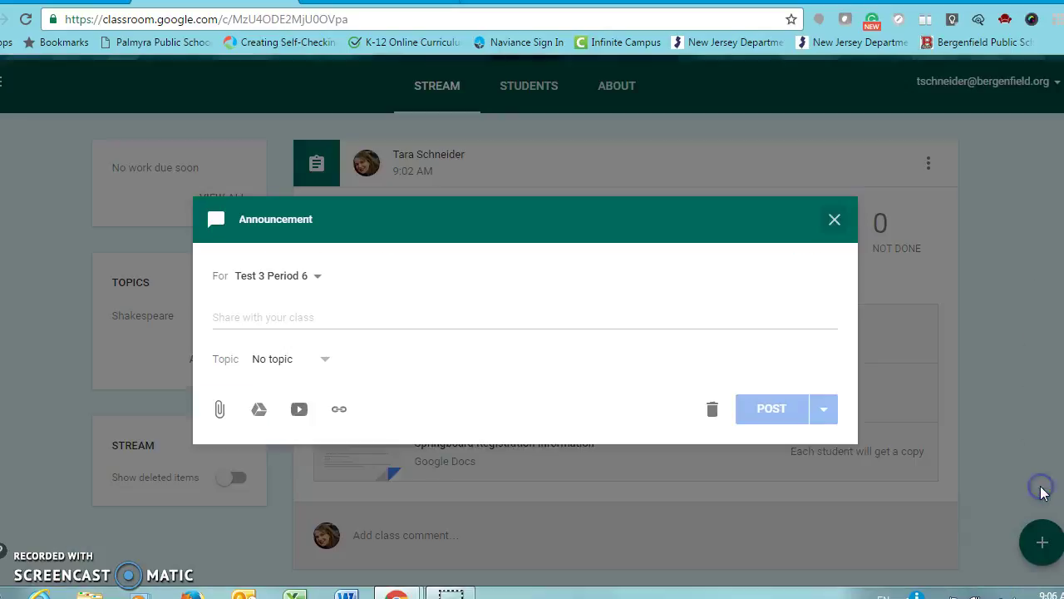
{"action": "left_click", "coordinate": [344, 310]}
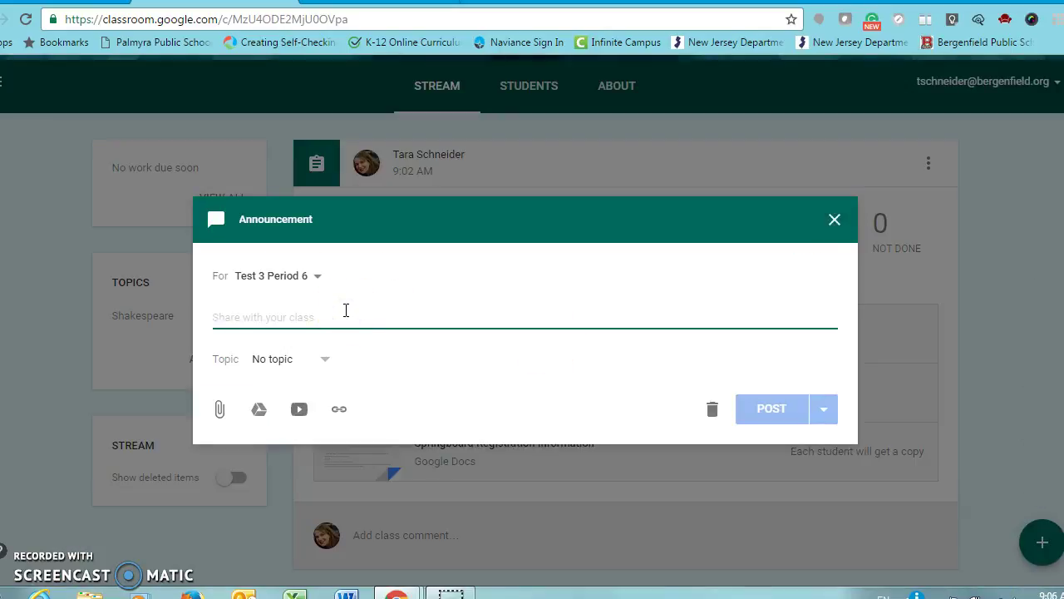
{"action": "type", "text": "Welcome to our class!"}
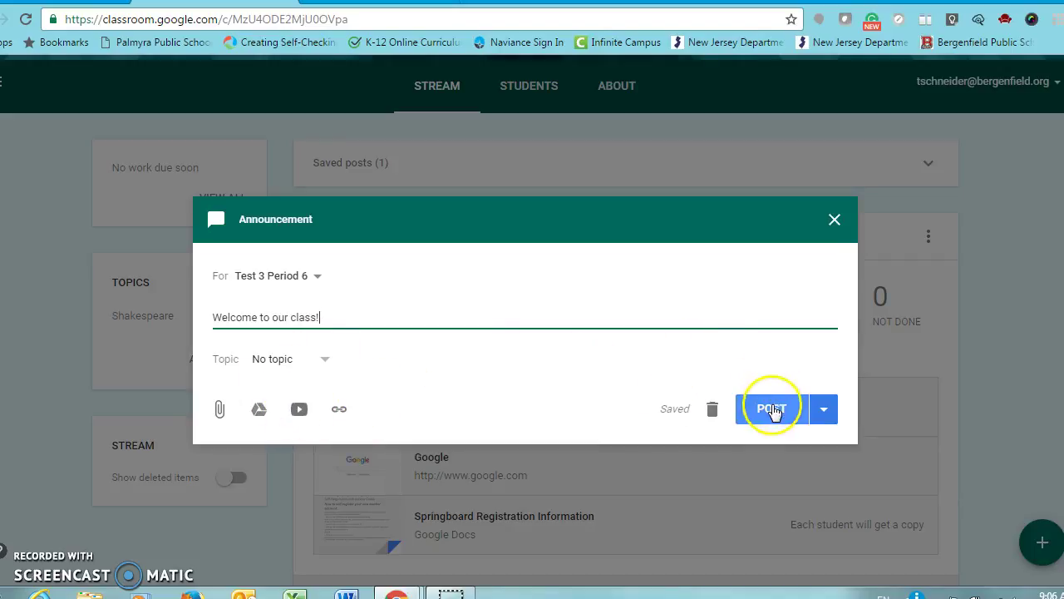
{"action": "left_click", "coordinate": [823, 409]}
{"action": "left_click", "coordinate": [823, 413]}
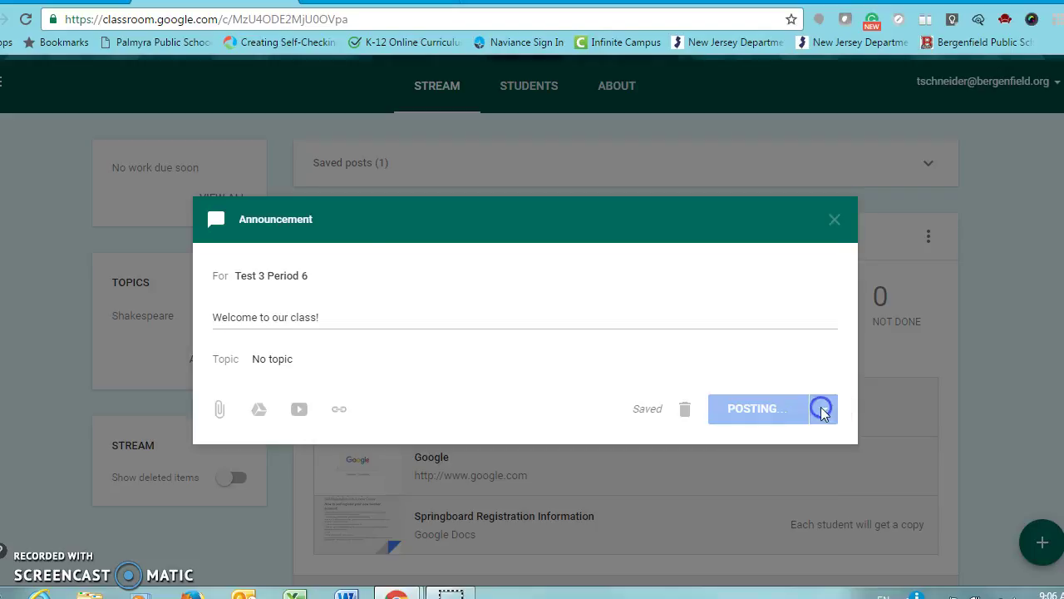
{"action": "scroll", "coordinate": [740, 303], "scroll_direction": "up", "scroll_amount": 2}
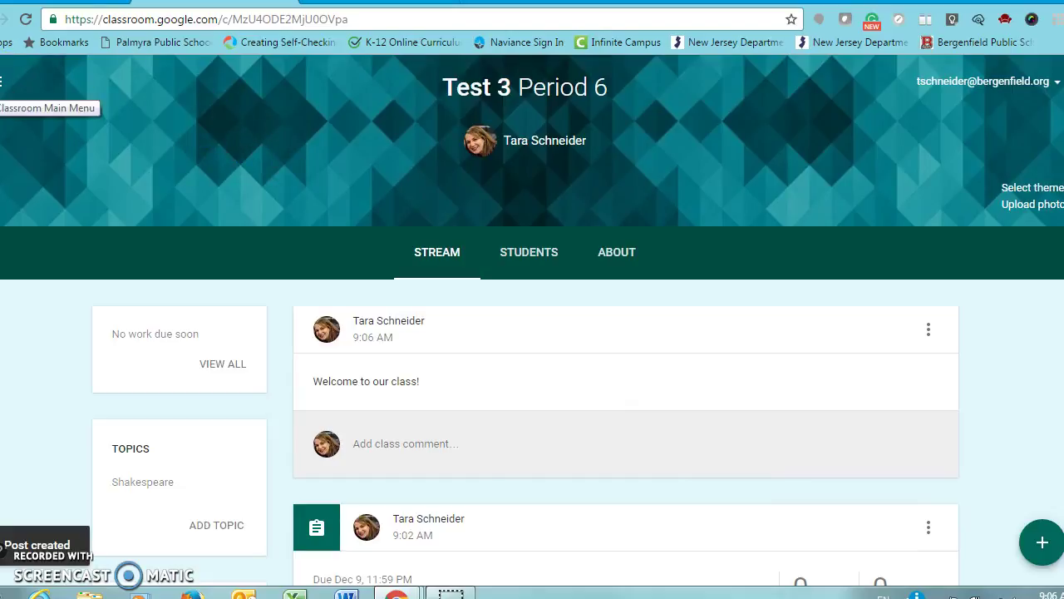
{"action": "left_click", "coordinate": [3, 81]}
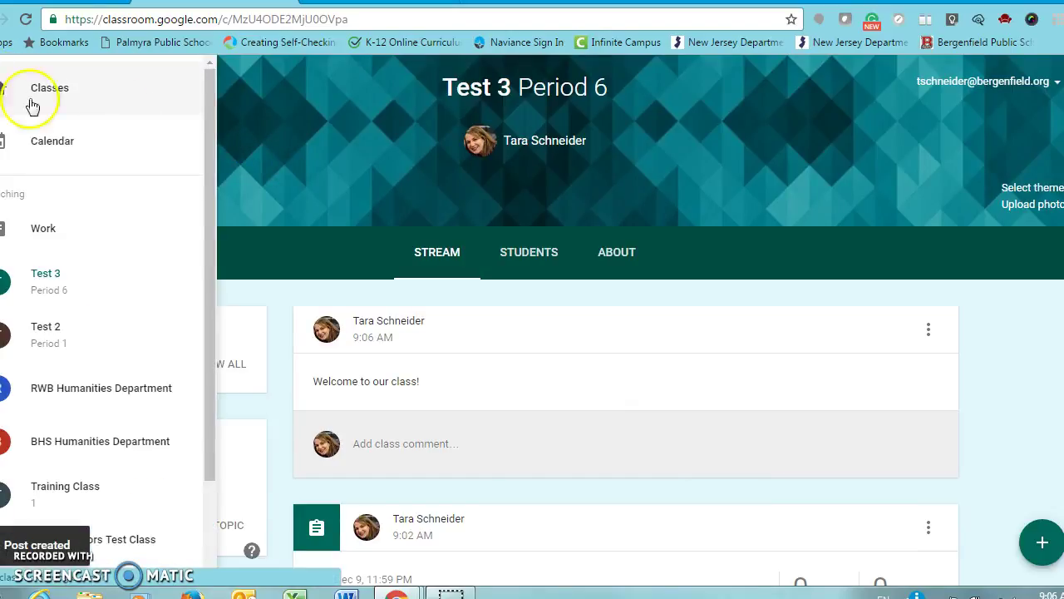
{"action": "left_click", "coordinate": [240, 126]}
{"action": "left_click", "coordinate": [3, 80]}
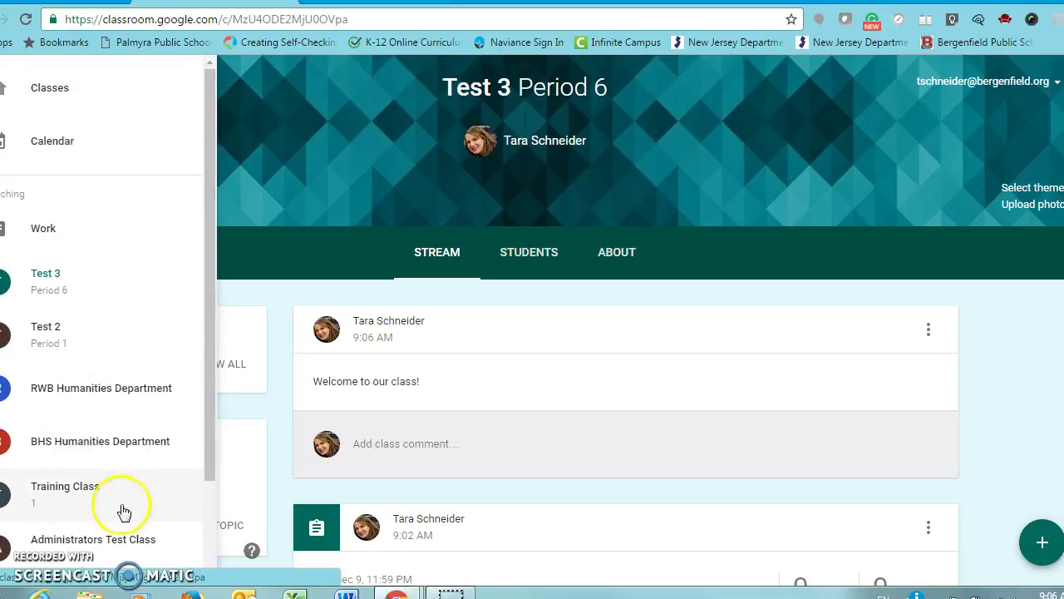
{"action": "left_click", "coordinate": [787, 300]}
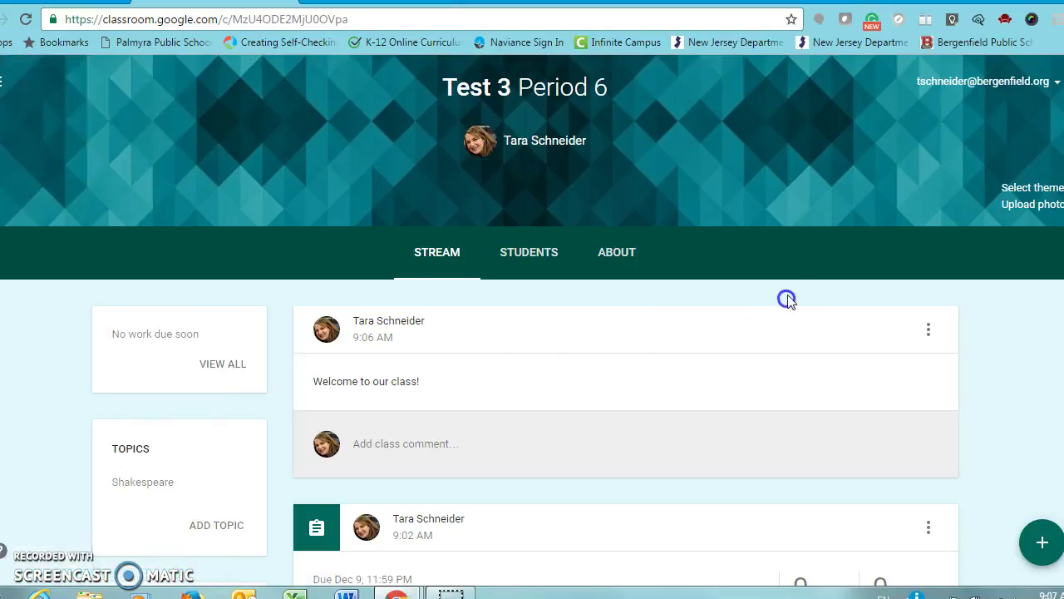
{"action": "left_click", "coordinate": [517, 262]}
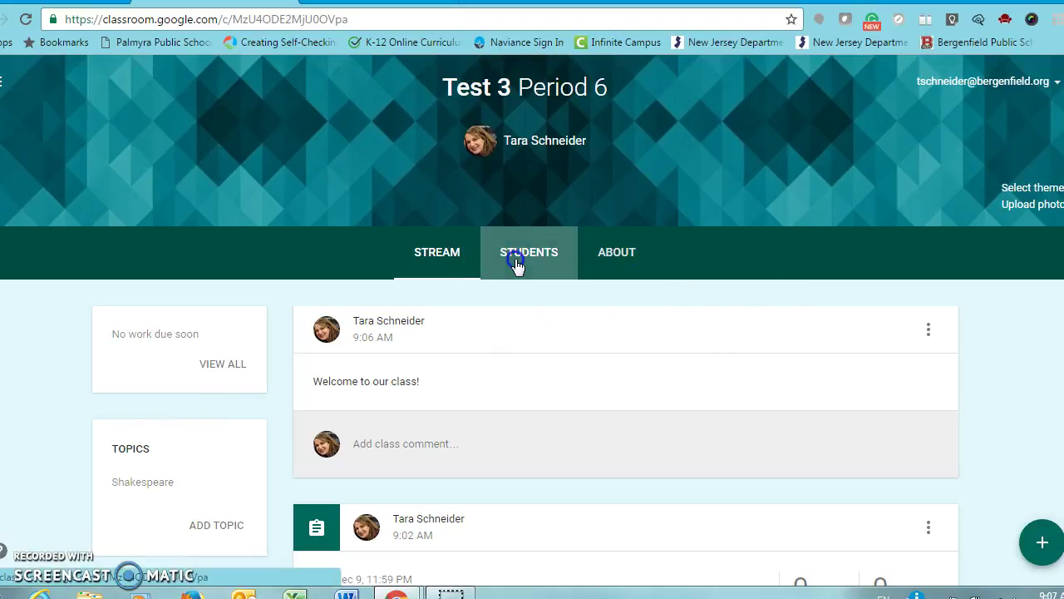
{"action": "left_click", "coordinate": [432, 316]}
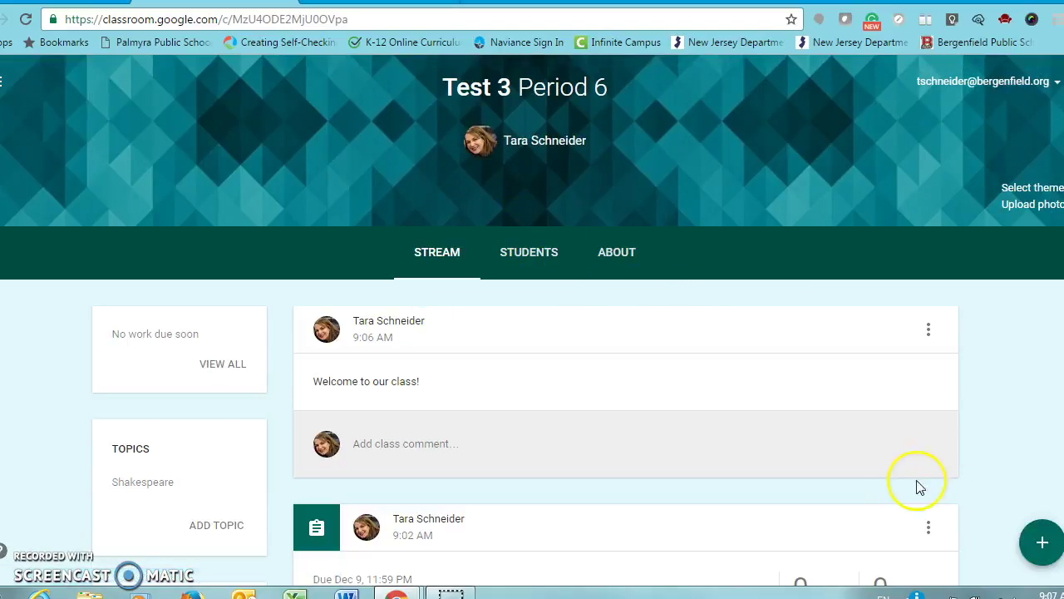
Step: Create the question "What do you hope to learn this year?" for Test 3 Period 6 and check its due date option
{"action": "mouse_move", "coordinate": [1033, 547]}
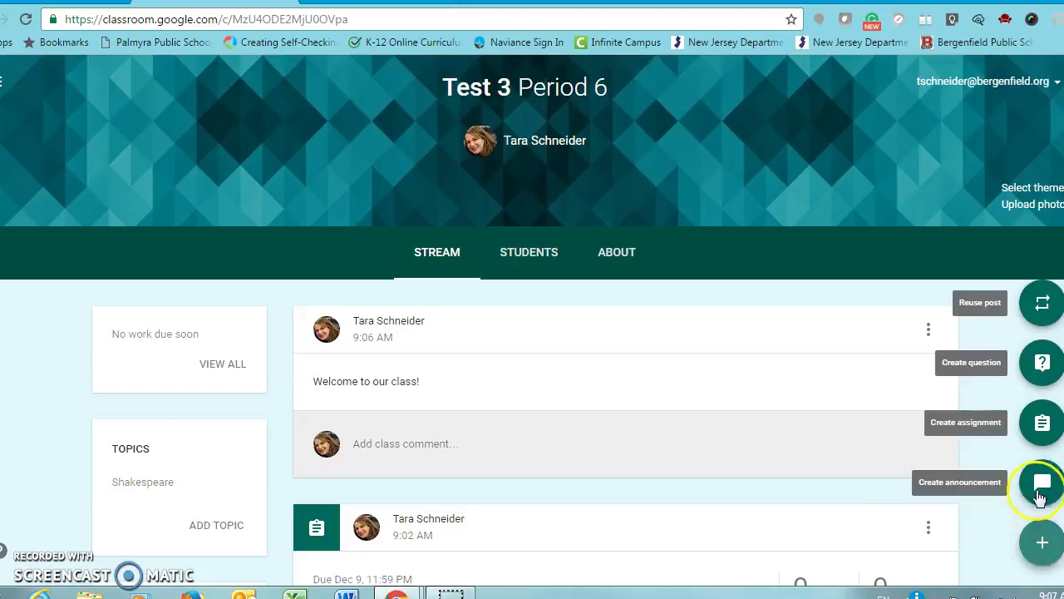
{"action": "left_click", "coordinate": [1039, 361]}
{"action": "left_click", "coordinate": [284, 271]}
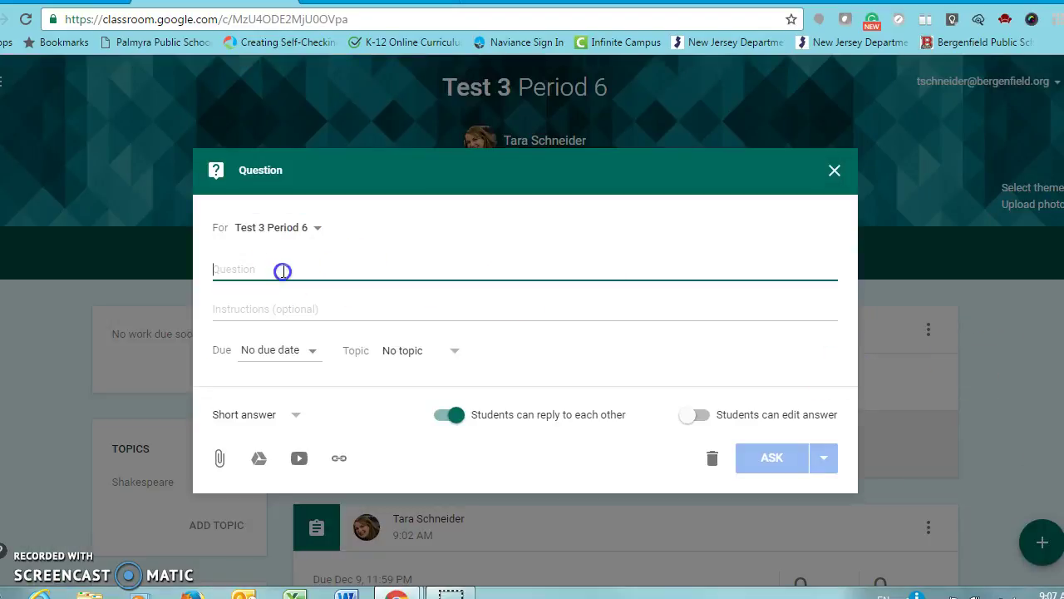
{"action": "type", "text": "Wh"}
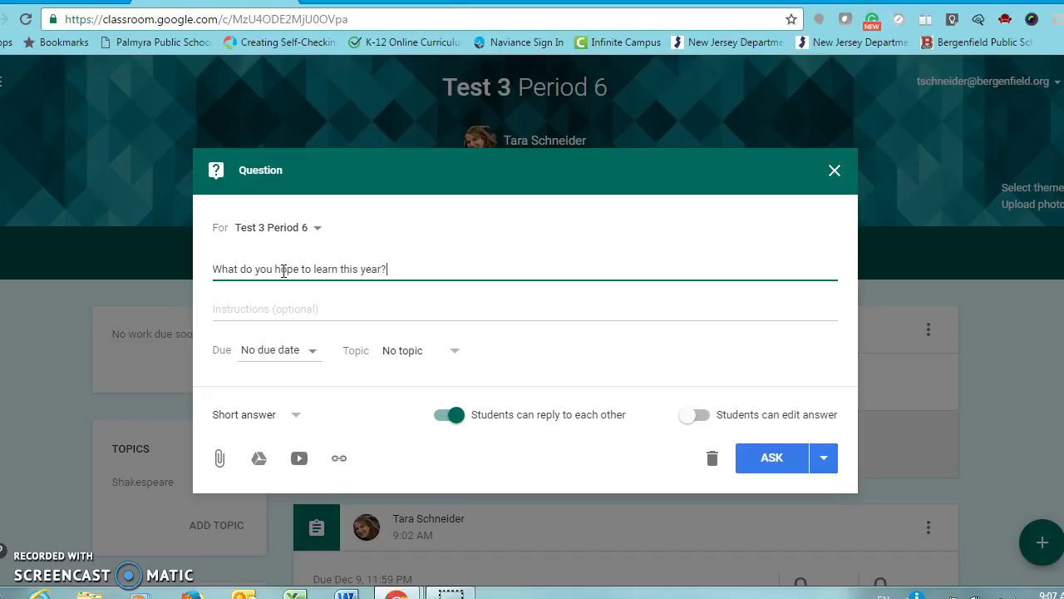
{"action": "left_click", "coordinate": [292, 304]}
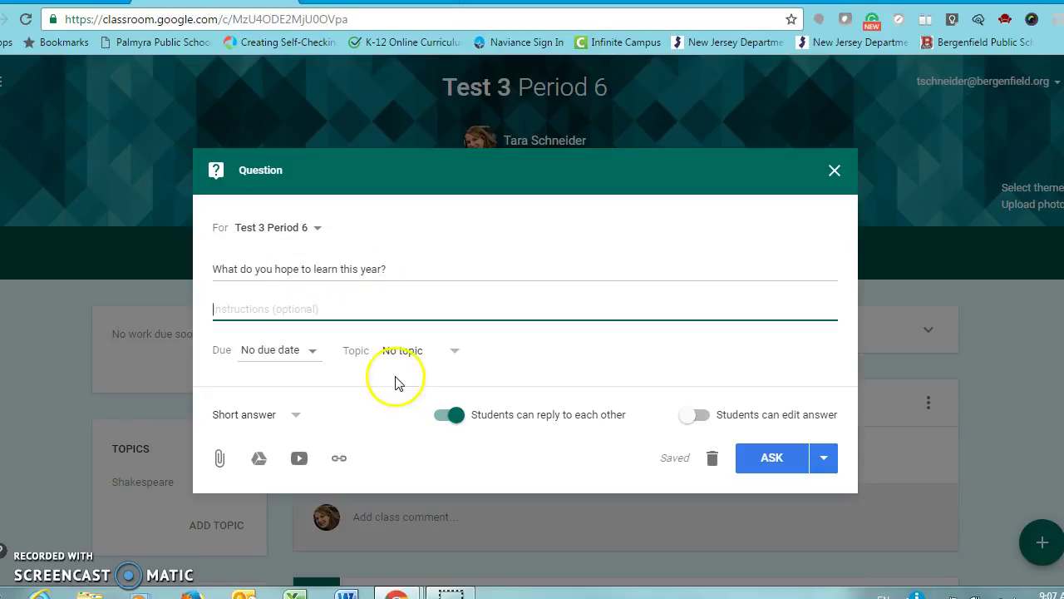
{"action": "left_click", "coordinate": [312, 359]}
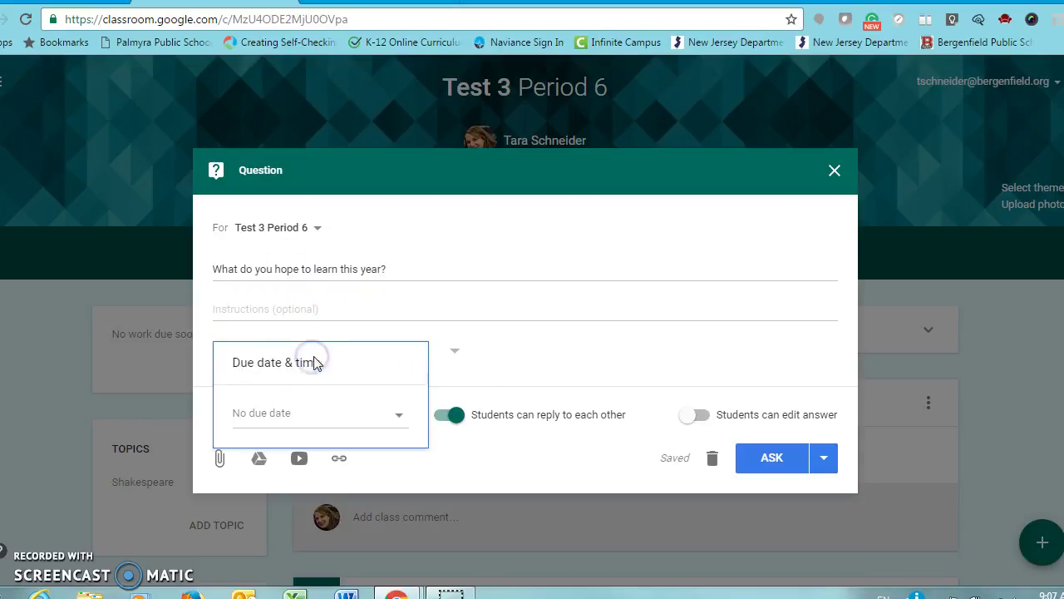
{"action": "left_click", "coordinate": [510, 380]}
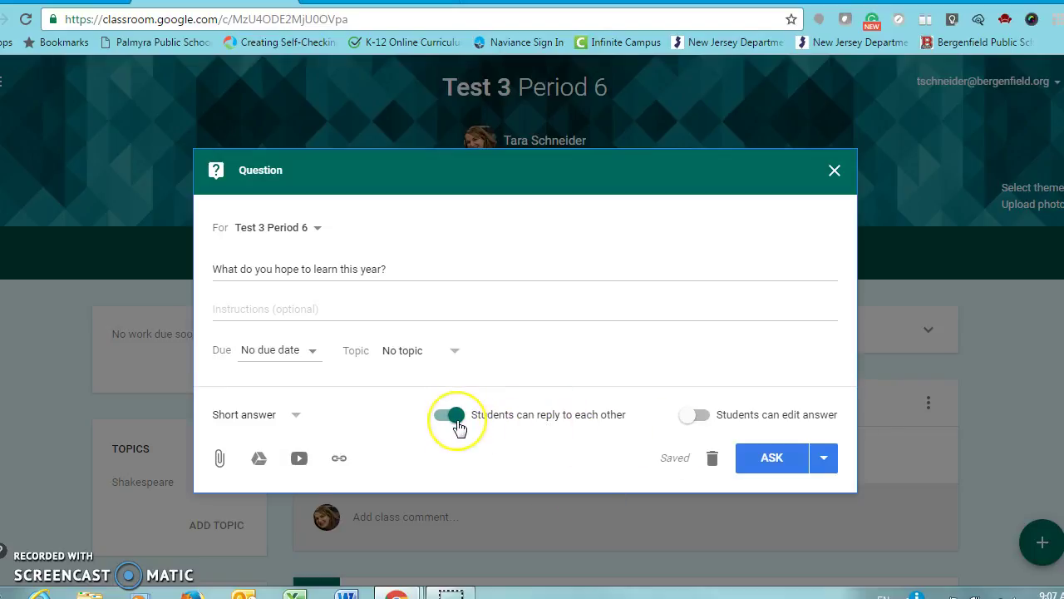
Step: Try out the question's settings for students replying to each other and editing their answers, and turn both off
{"action": "left_click", "coordinate": [689, 419]}
{"action": "left_click", "coordinate": [694, 416]}
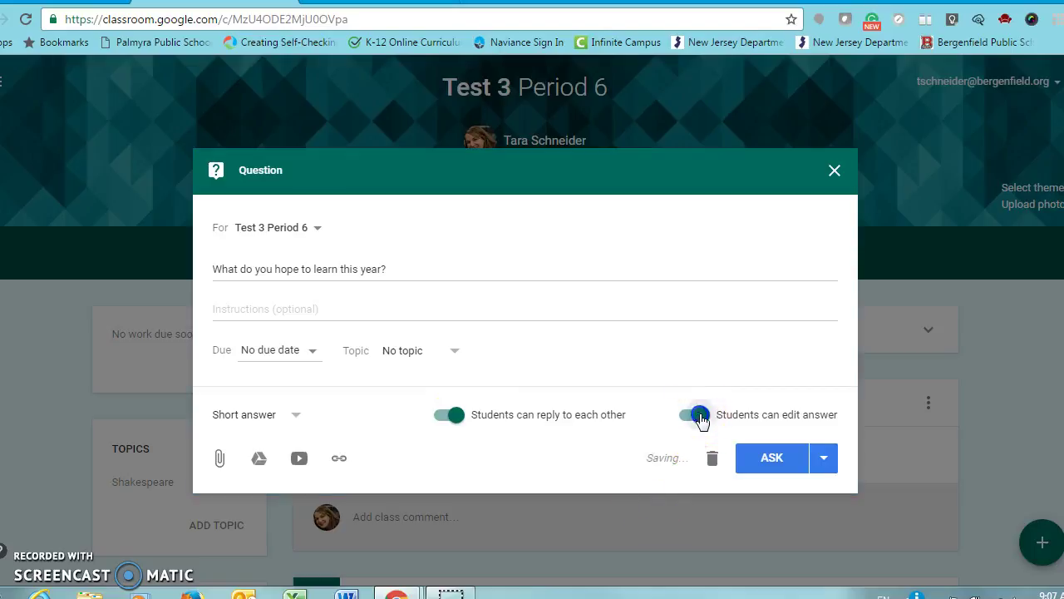
{"action": "left_click", "coordinate": [453, 421]}
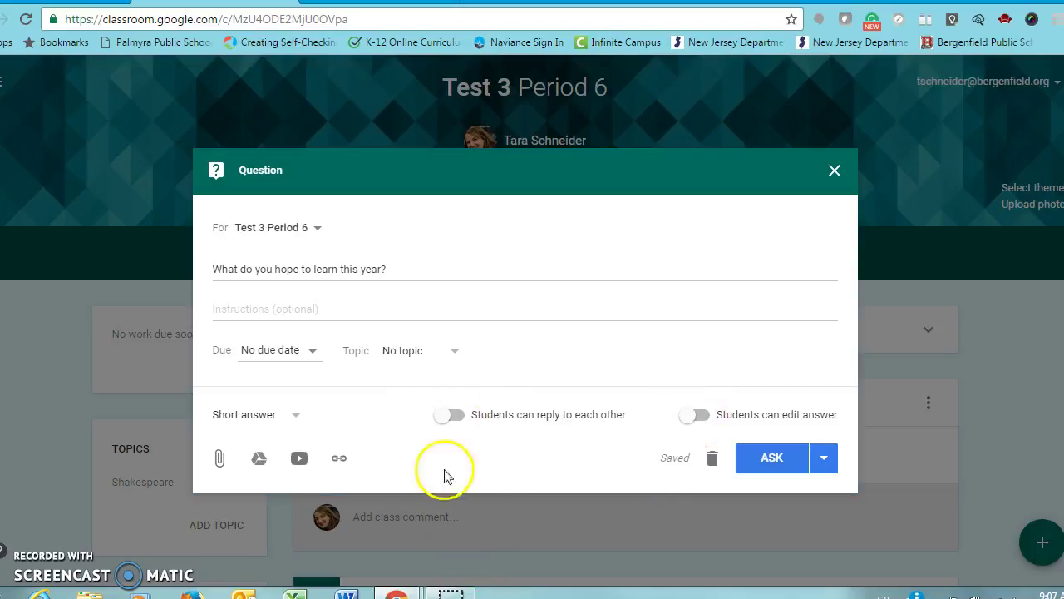
{"action": "left_click", "coordinate": [445, 416]}
{"action": "left_click", "coordinate": [691, 416]}
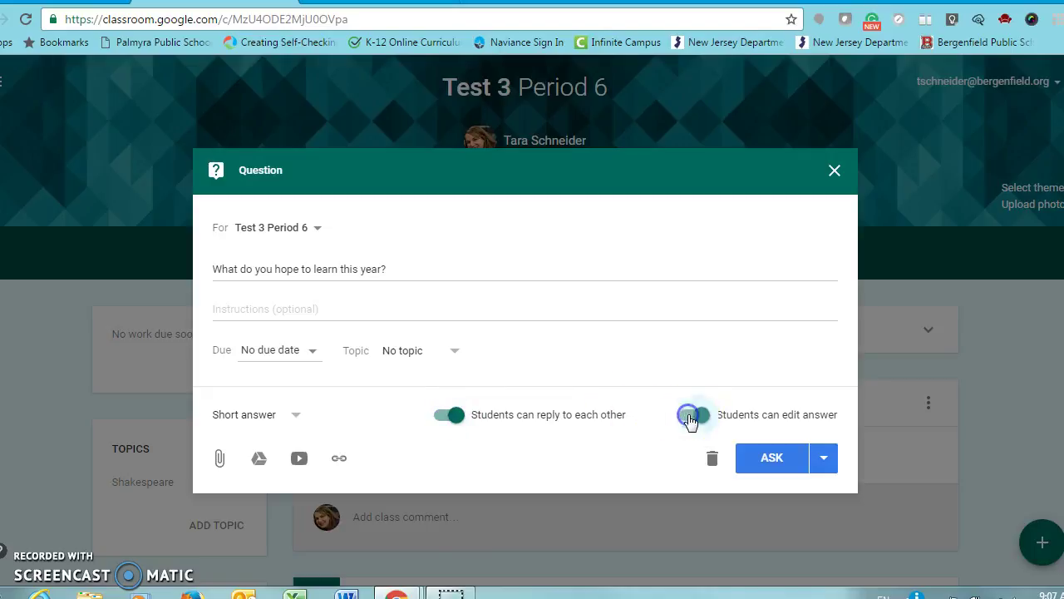
{"action": "left_click", "coordinate": [697, 416]}
{"action": "left_click", "coordinate": [449, 417]}
Step: Keep the question type as Short answer and ask the question in Test 3 Period 6
{"action": "left_click", "coordinate": [292, 415]}
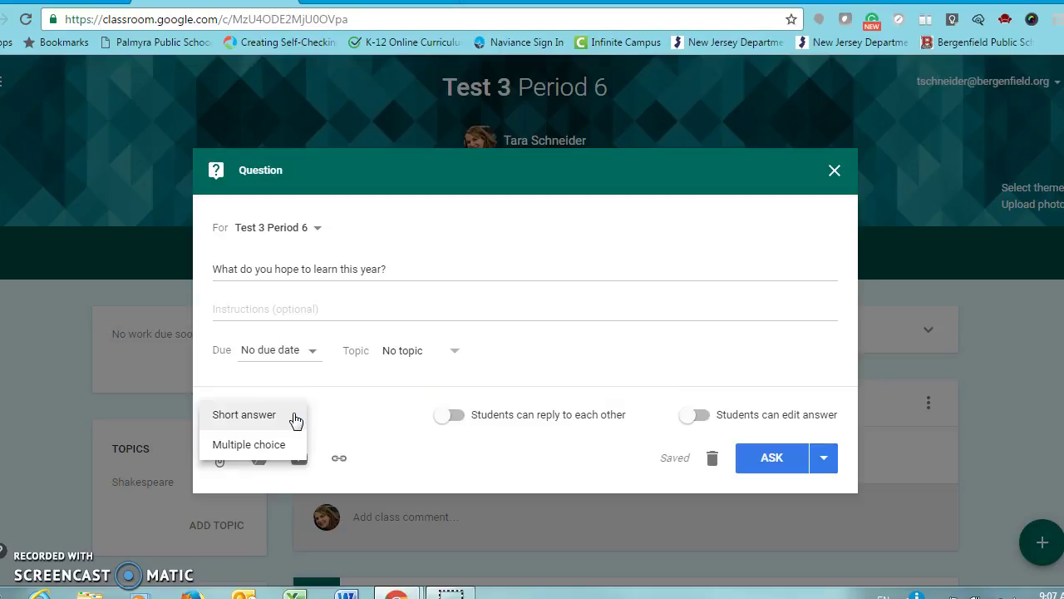
{"action": "left_click", "coordinate": [295, 417]}
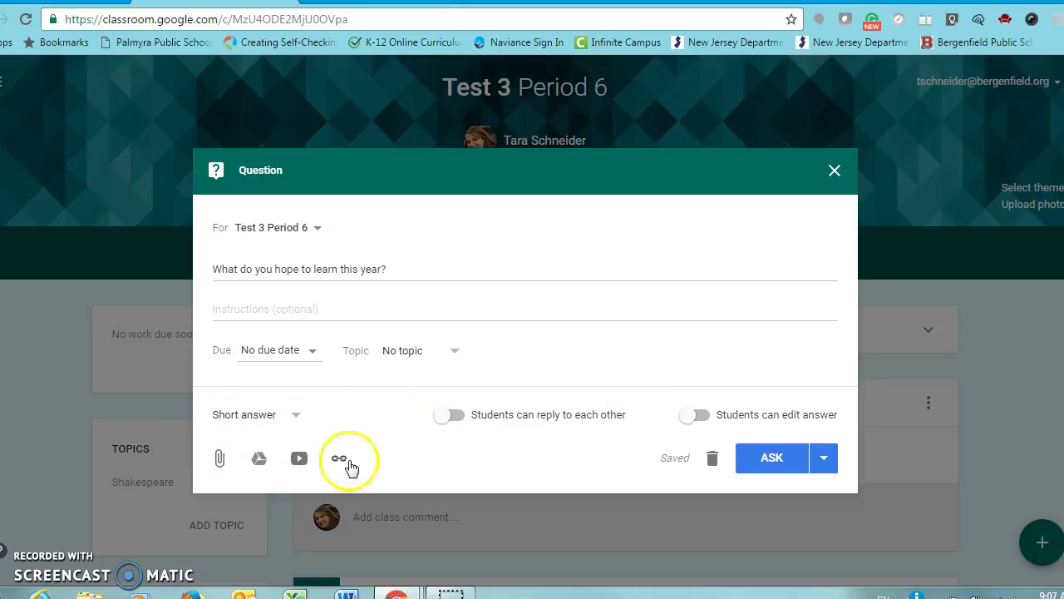
{"action": "left_click", "coordinate": [829, 457]}
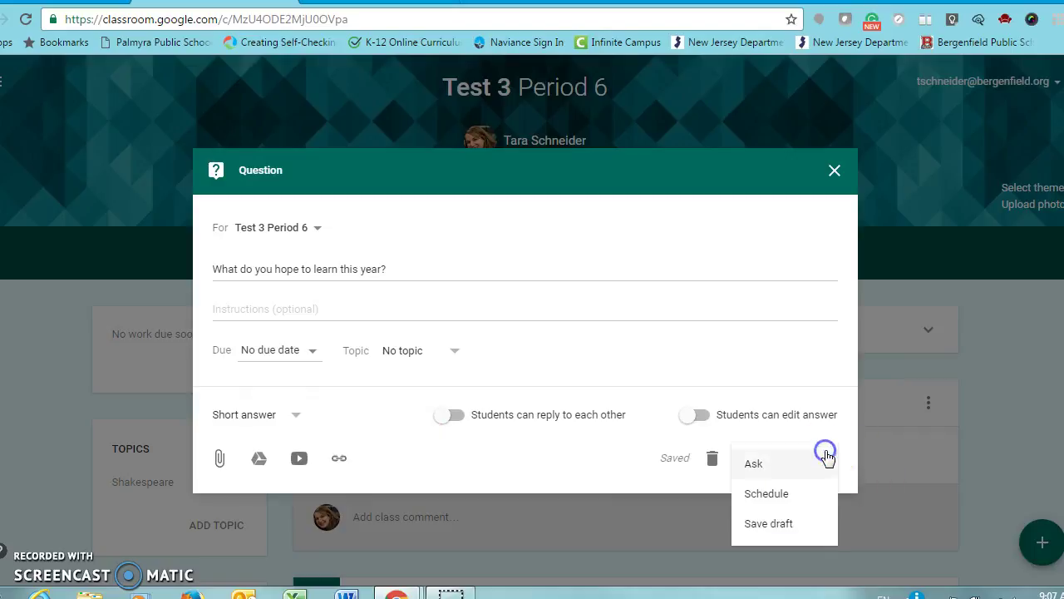
{"action": "left_click", "coordinate": [755, 463]}
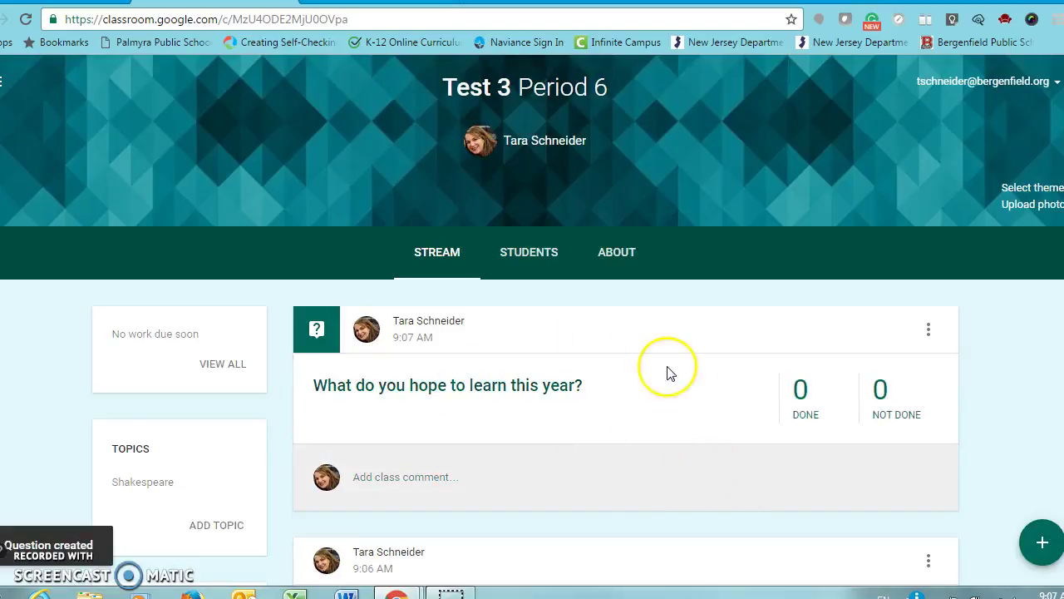
Step: Set the student permissions for Test 3 Period 6 to "Only teachers can post or comment"
{"action": "left_click", "coordinate": [547, 263]}
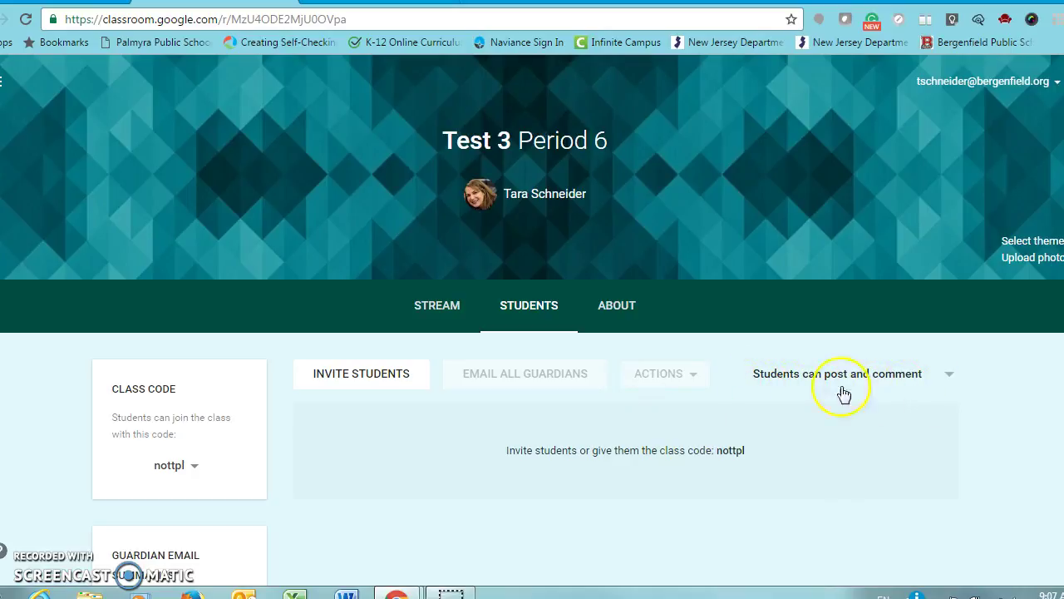
{"action": "left_click", "coordinate": [949, 378]}
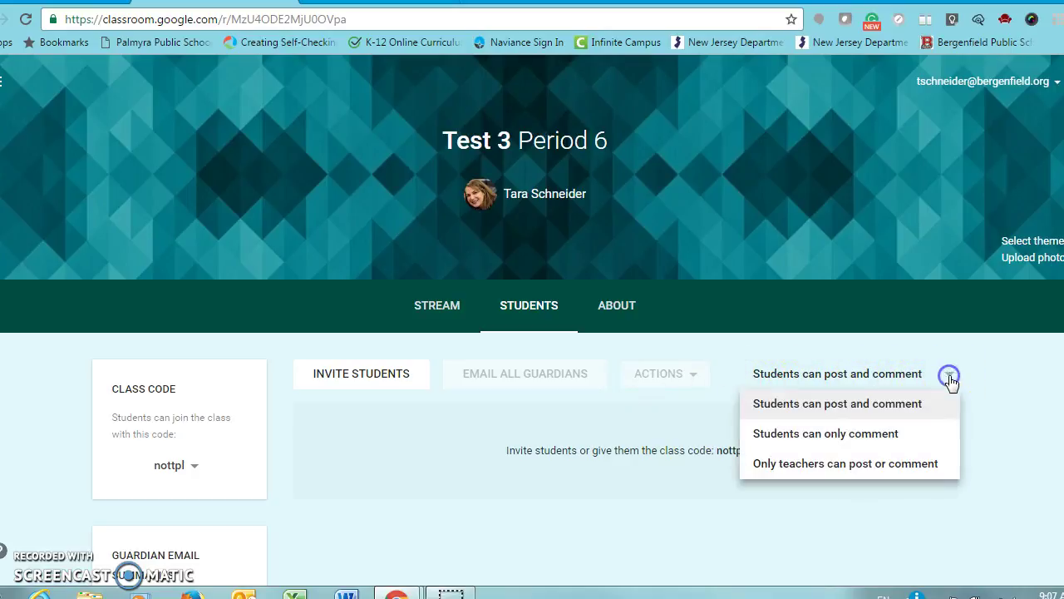
{"action": "left_click", "coordinate": [867, 443]}
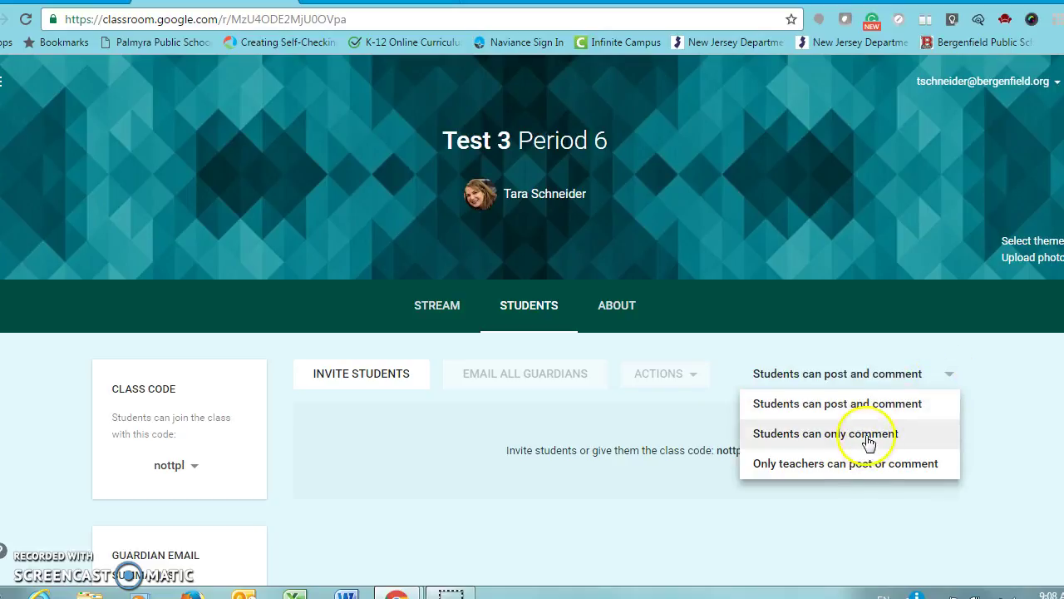
{"action": "left_click", "coordinate": [865, 463]}
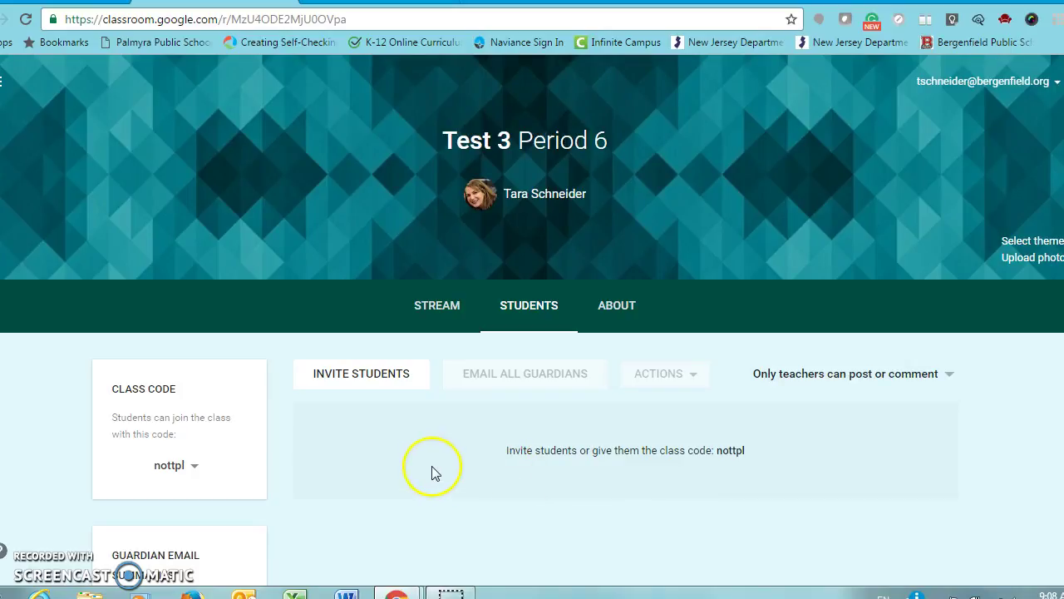
{"action": "scroll", "coordinate": [432, 473], "scroll_direction": "down", "scroll_amount": 2}
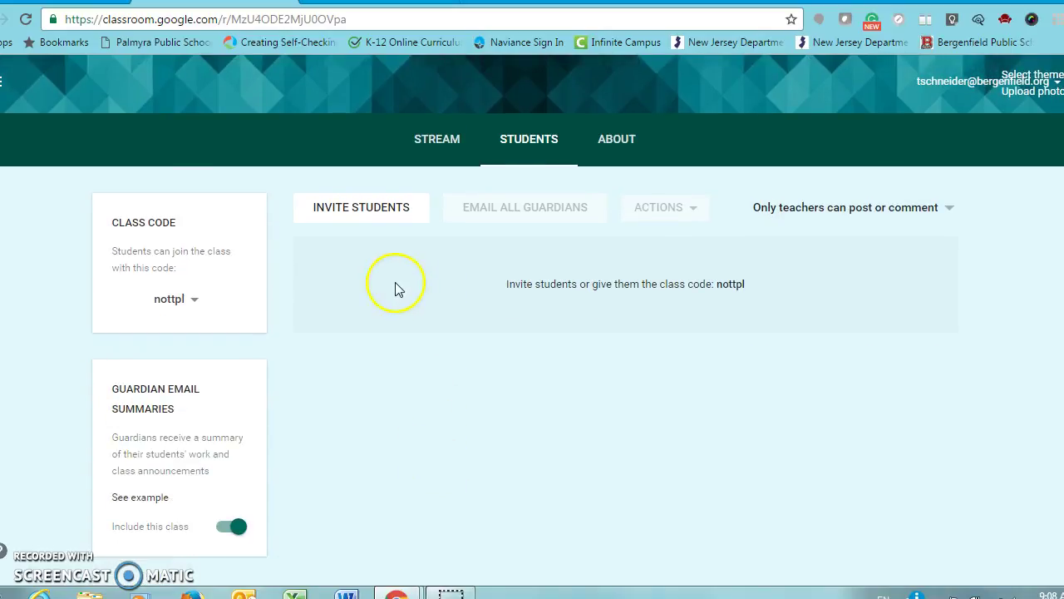
{"action": "scroll", "coordinate": [395, 291], "scroll_direction": "up", "scroll_amount": 1}
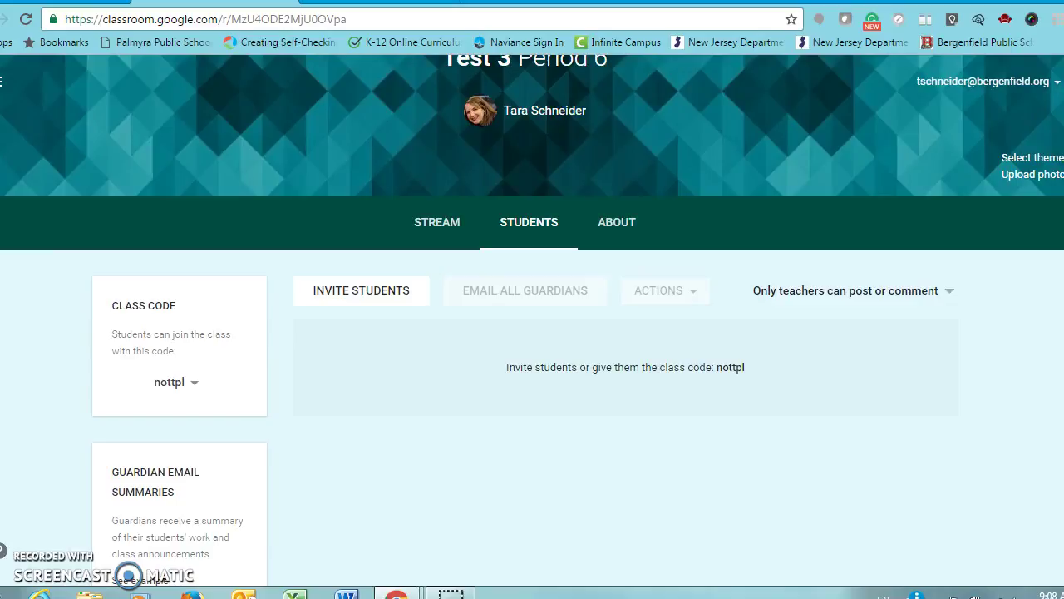
Step: Go to the student list of the RWB Humanities Department class and open the guardian invitation field for the fifth student
{"action": "left_click", "coordinate": [2, 81]}
{"action": "left_click", "coordinate": [70, 389]}
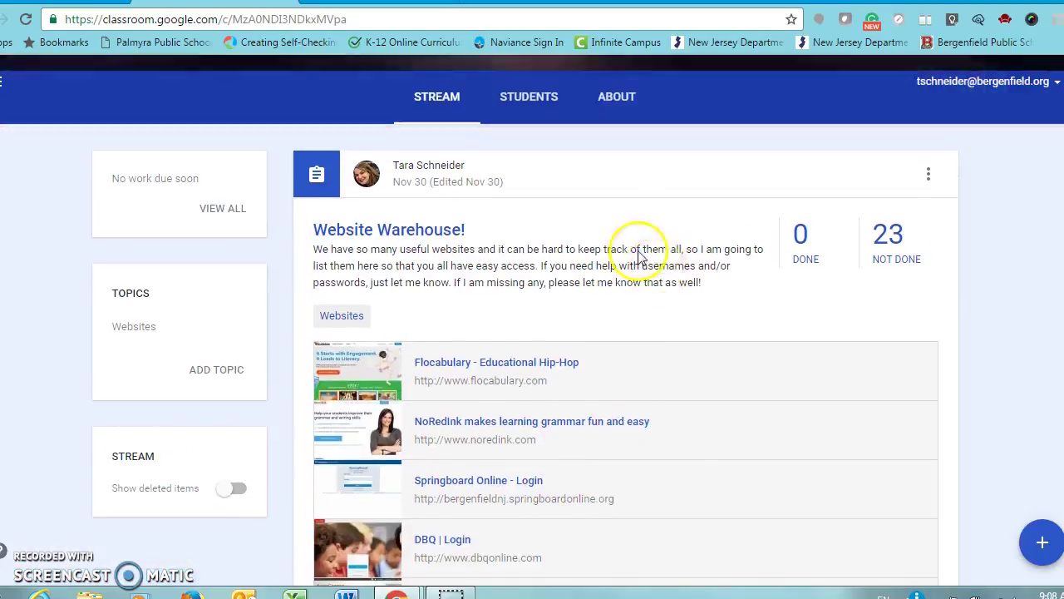
{"action": "scroll", "coordinate": [639, 258], "scroll_direction": "up", "scroll_amount": 3}
{"action": "left_click", "coordinate": [520, 306]}
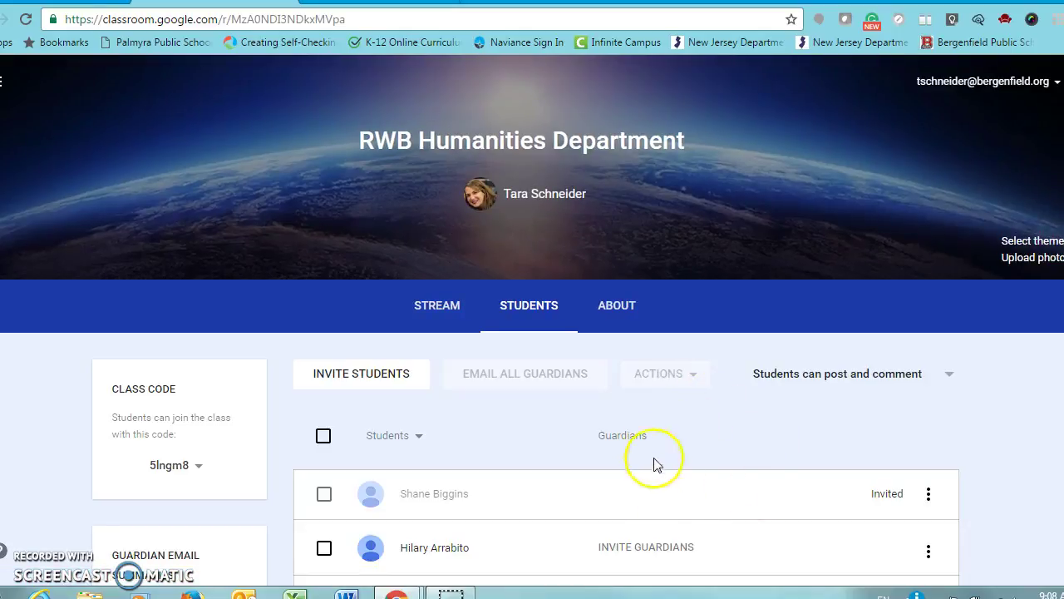
{"action": "scroll", "coordinate": [727, 458], "scroll_direction": "down", "scroll_amount": 4}
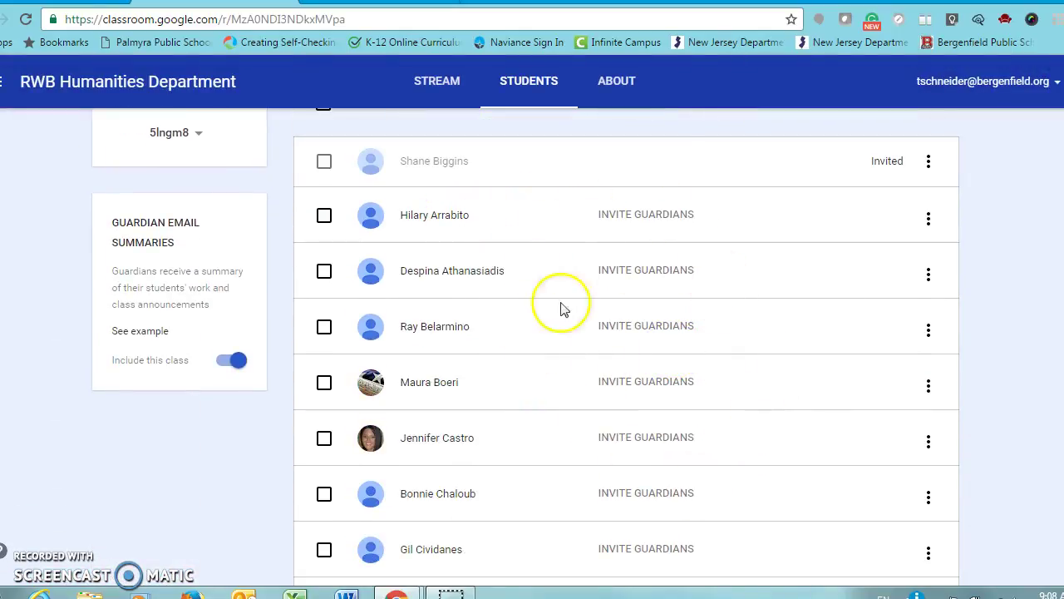
{"action": "left_click", "coordinate": [619, 385]}
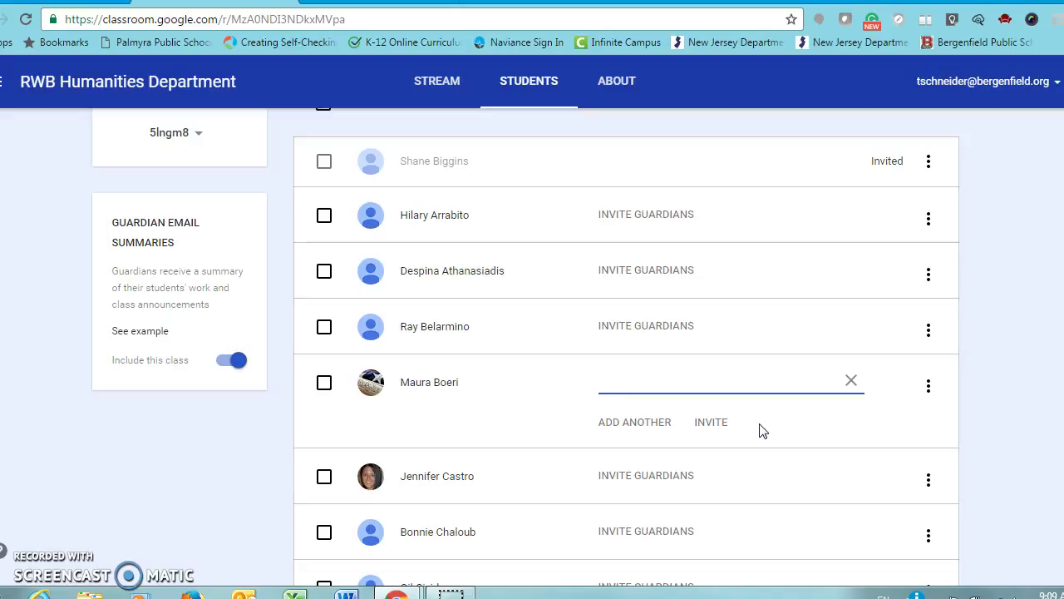
Step: Examine the guardian invitation options in the student list and the class's guardian email summaries setting
{"action": "scroll", "coordinate": [763, 430], "scroll_direction": "up", "scroll_amount": 2}
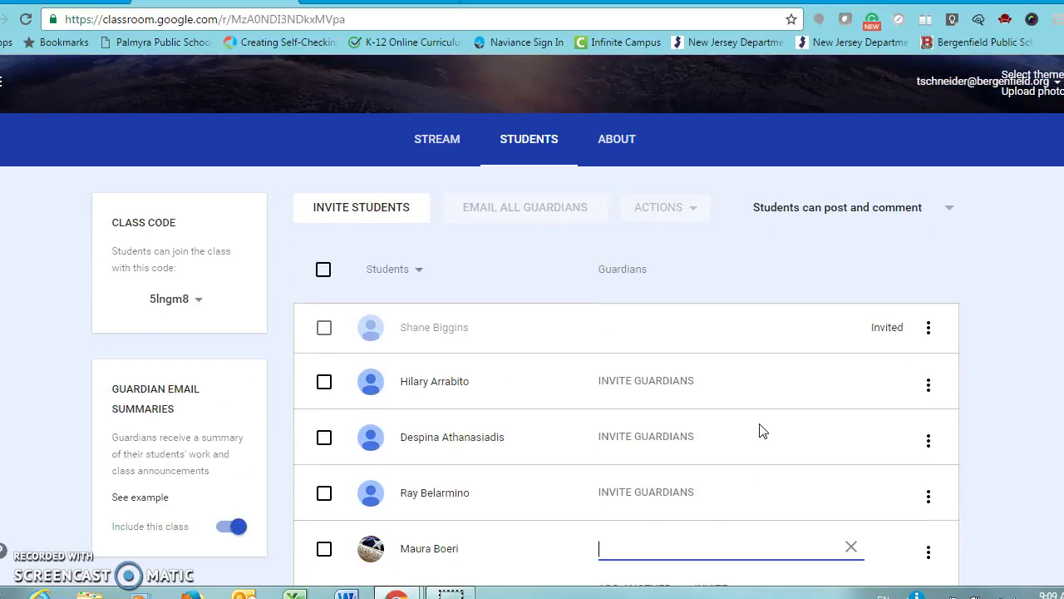
{"action": "scroll", "coordinate": [764, 430], "scroll_direction": "up", "scroll_amount": 1}
{"action": "scroll", "coordinate": [763, 431], "scroll_direction": "down", "scroll_amount": 2}
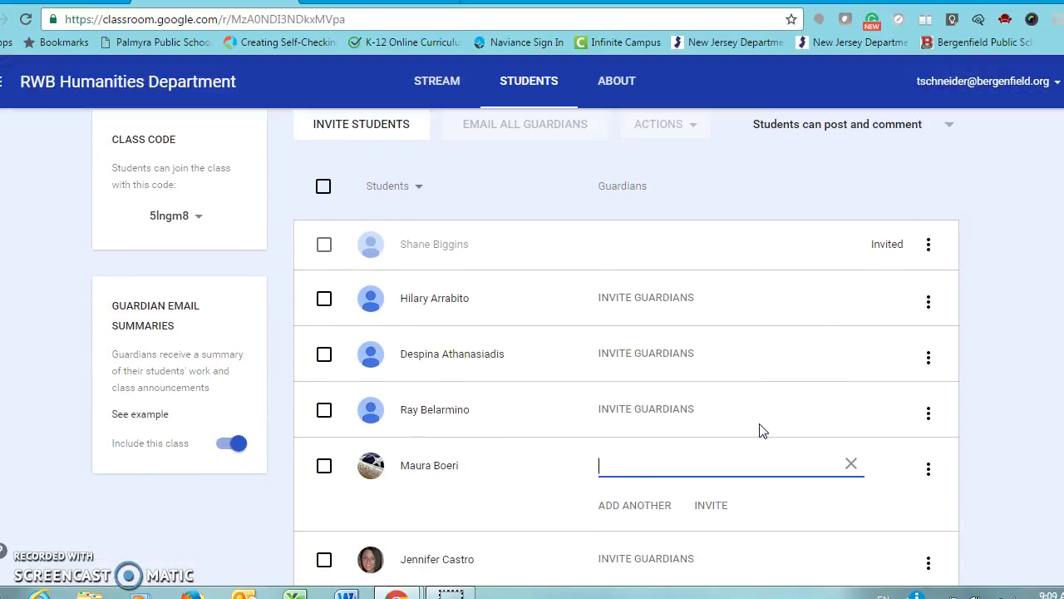
{"action": "scroll", "coordinate": [763, 430], "scroll_direction": "up", "scroll_amount": 3}
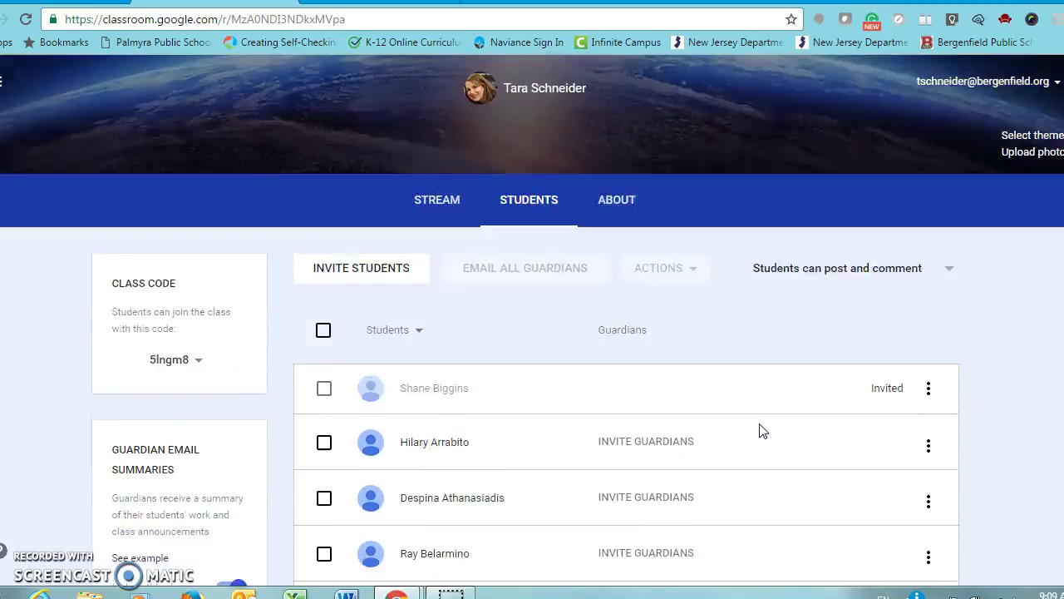
{"action": "scroll", "coordinate": [763, 431], "scroll_direction": "down", "scroll_amount": 5}
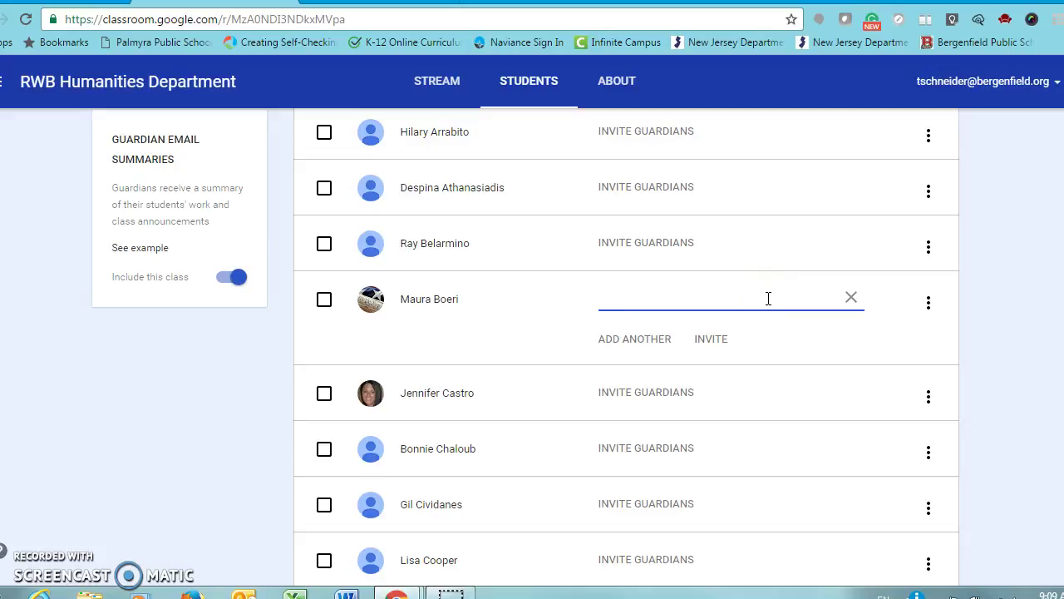
{"action": "scroll", "coordinate": [768, 298], "scroll_direction": "up", "scroll_amount": 1}
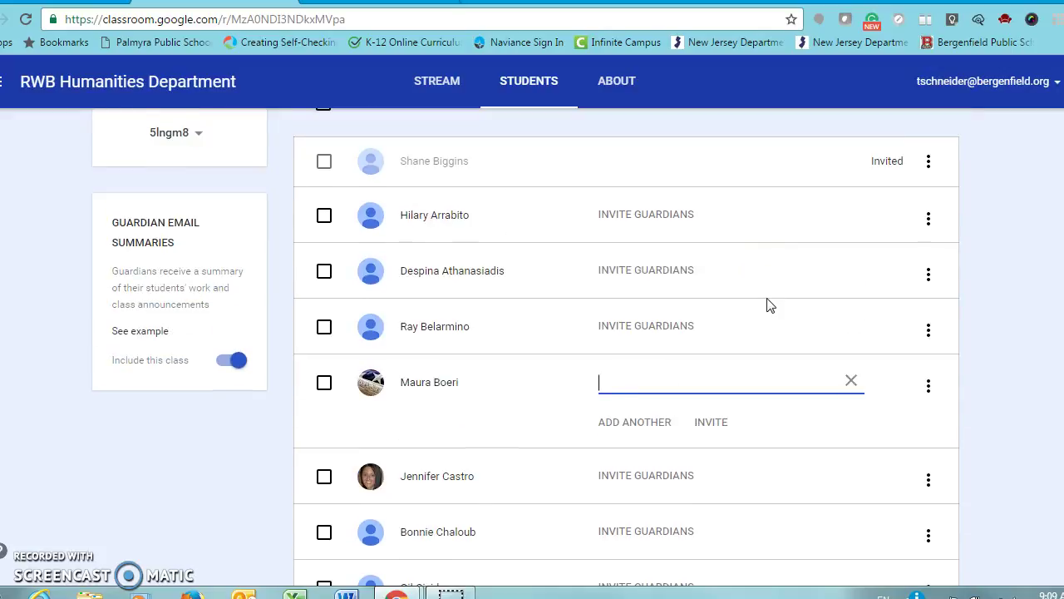
{"action": "scroll", "coordinate": [768, 305], "scroll_direction": "up", "scroll_amount": 2}
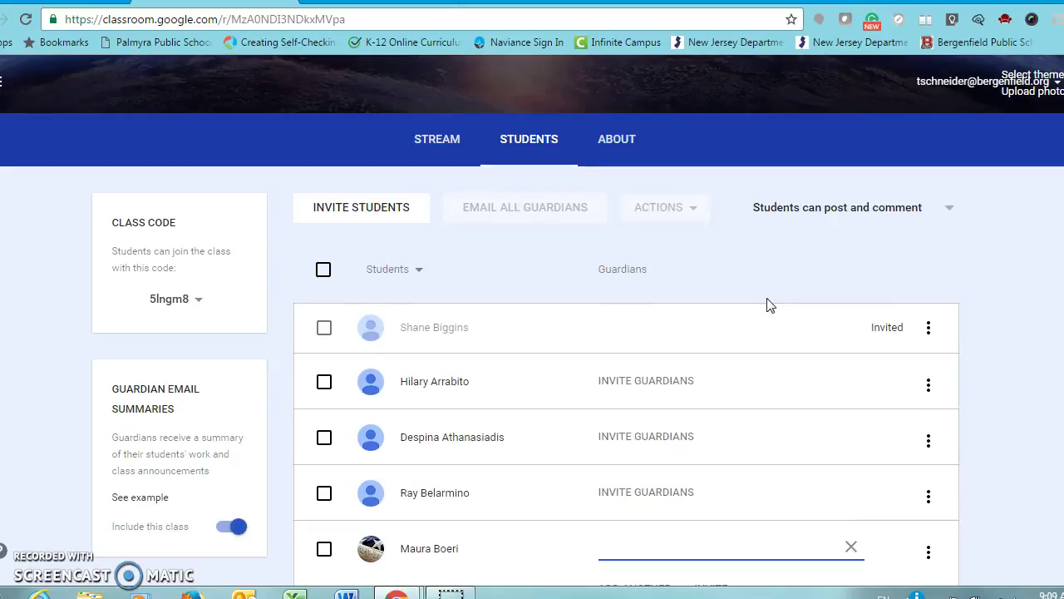
{"action": "scroll", "coordinate": [769, 305], "scroll_direction": "down", "scroll_amount": 1}
{"action": "scroll", "coordinate": [768, 305], "scroll_direction": "up", "scroll_amount": 1}
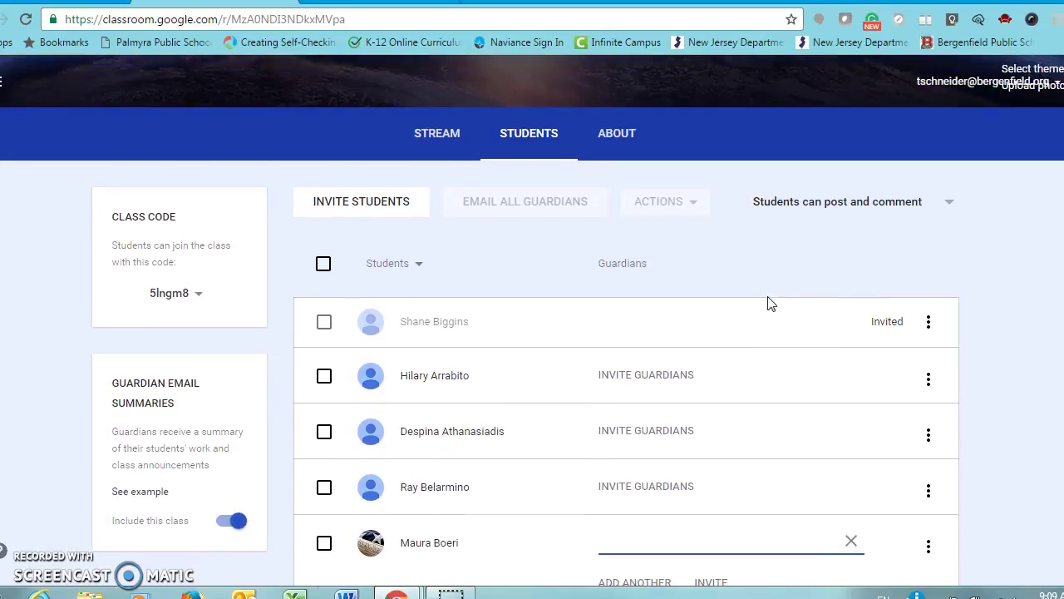
{"action": "scroll", "coordinate": [767, 302], "scroll_direction": "down", "scroll_amount": 1}
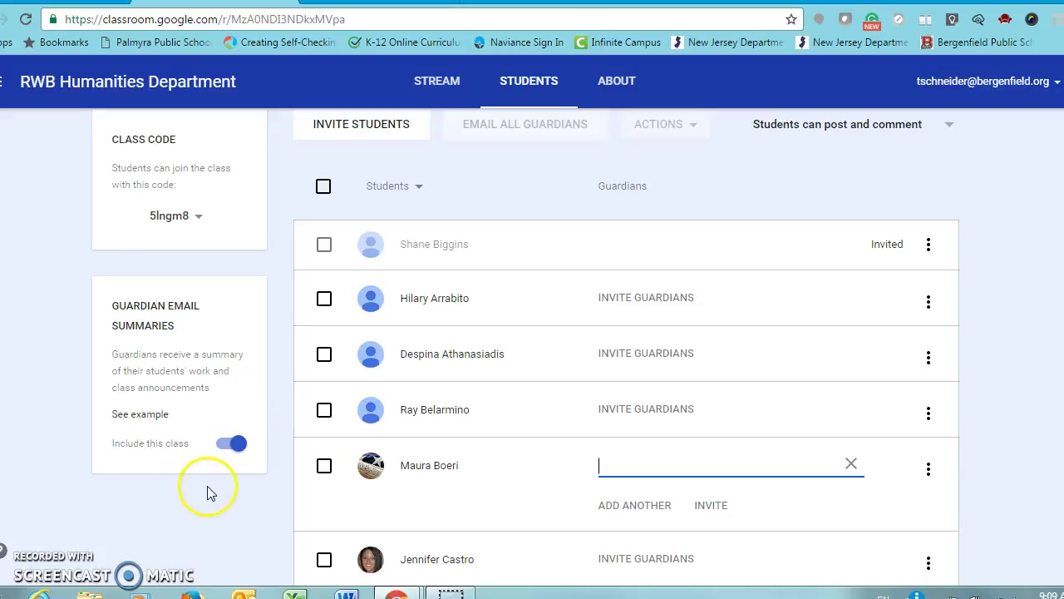
Step: View the example guardian email summary in Classroom Help and return to the RWB Humanities Department student list
{"action": "left_click", "coordinate": [160, 420]}
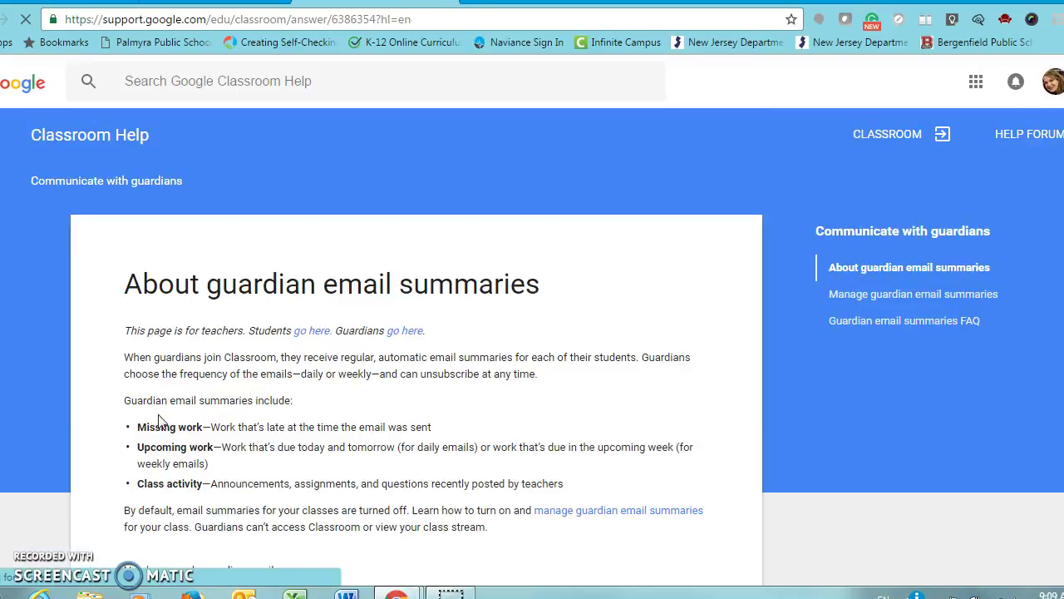
{"action": "scroll", "coordinate": [492, 366], "scroll_direction": "down", "scroll_amount": 5}
{"action": "scroll", "coordinate": [492, 366], "scroll_direction": "down", "scroll_amount": 3}
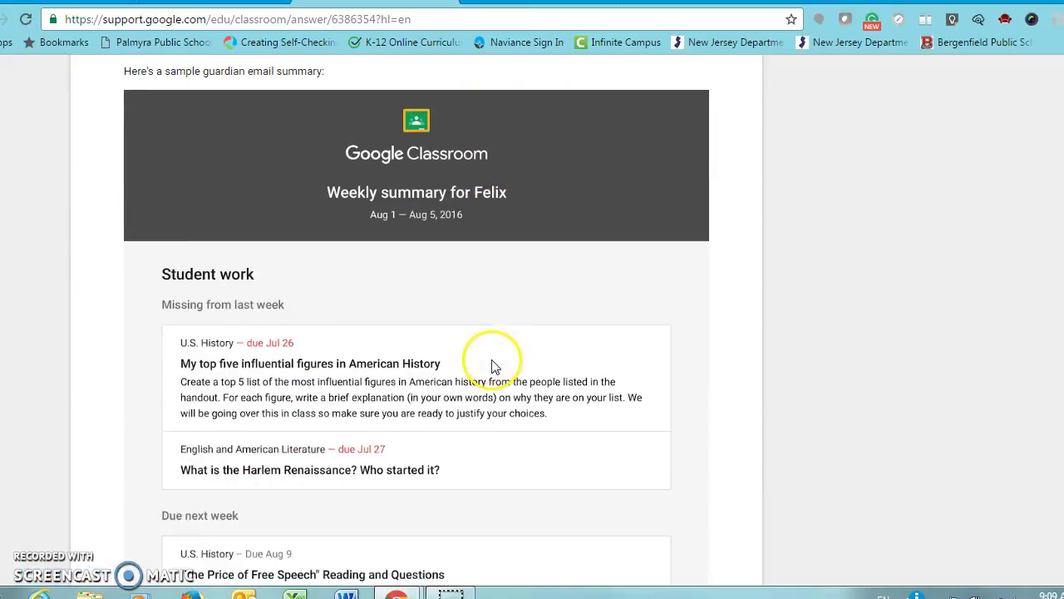
{"action": "scroll", "coordinate": [548, 407], "scroll_direction": "down", "scroll_amount": 1}
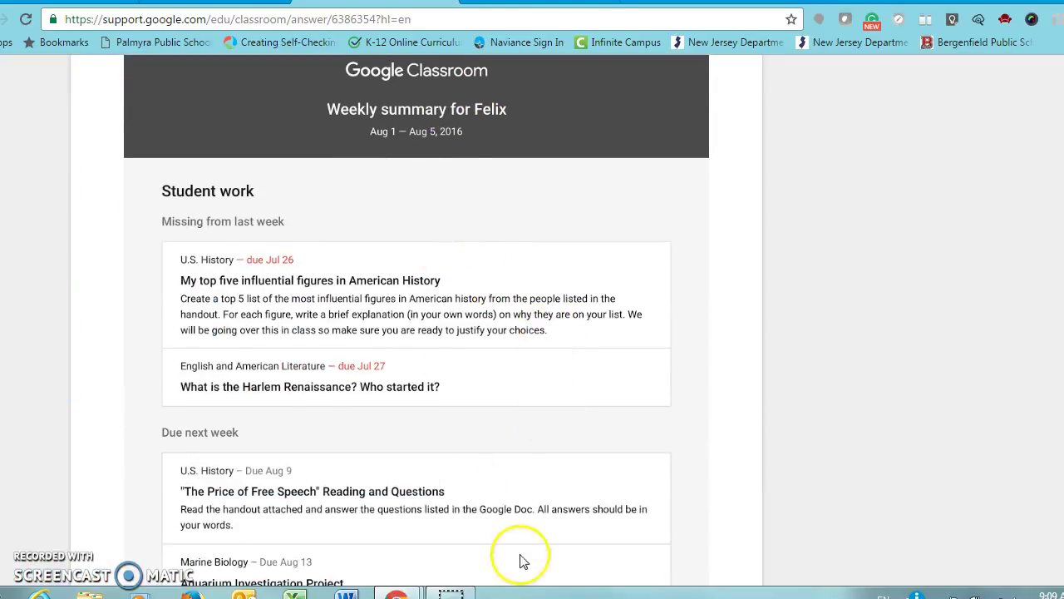
{"action": "key", "text": "alt+Left"}
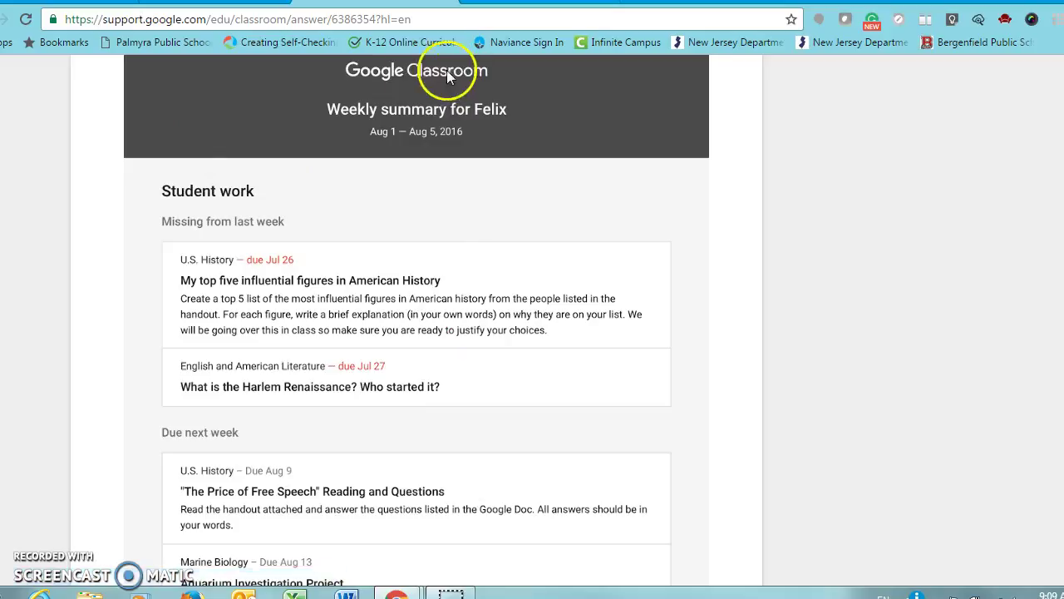
{"action": "left_click", "coordinate": [154, 3]}
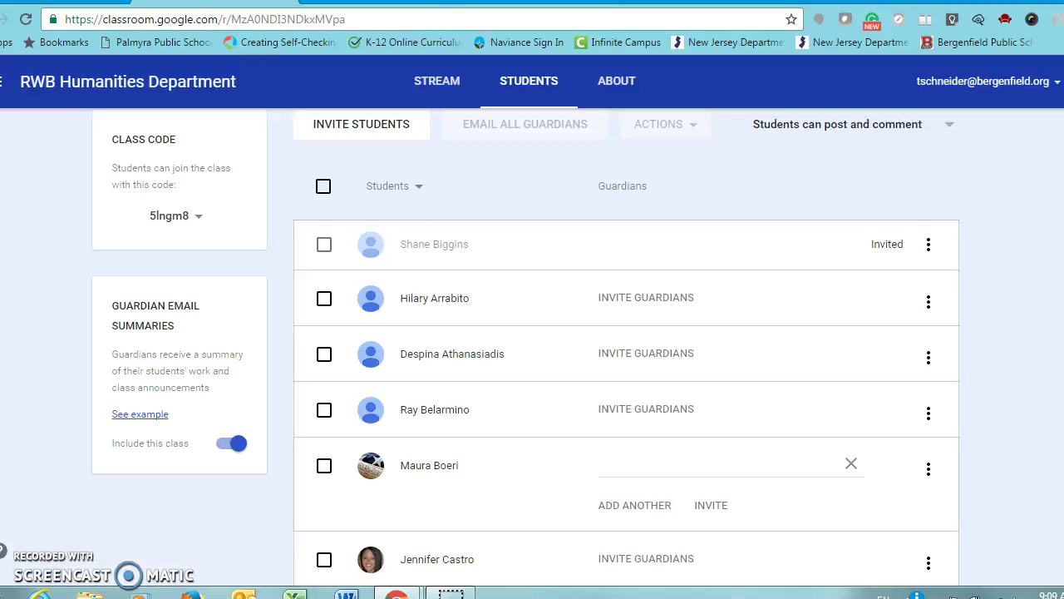
{"action": "scroll", "coordinate": [918, 212], "scroll_direction": "up", "scroll_amount": 1}
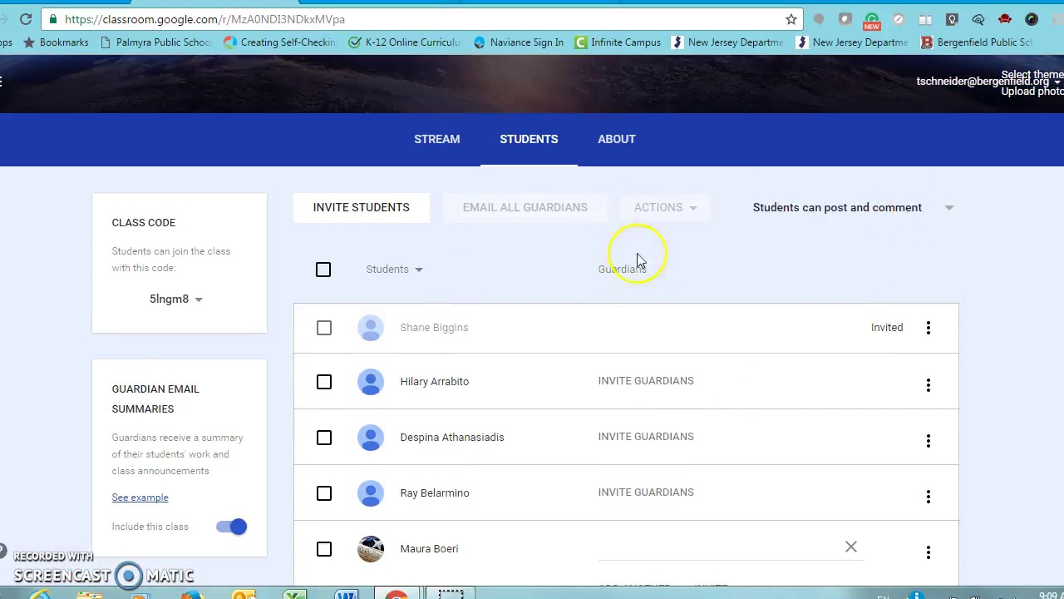
{"action": "scroll", "coordinate": [670, 275], "scroll_direction": "up", "scroll_amount": 2}
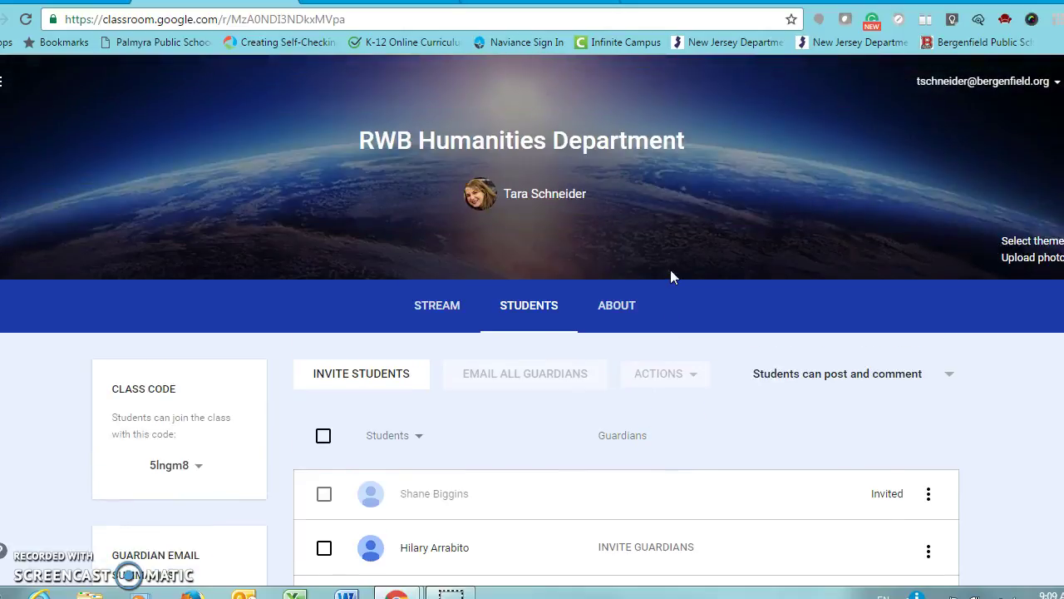